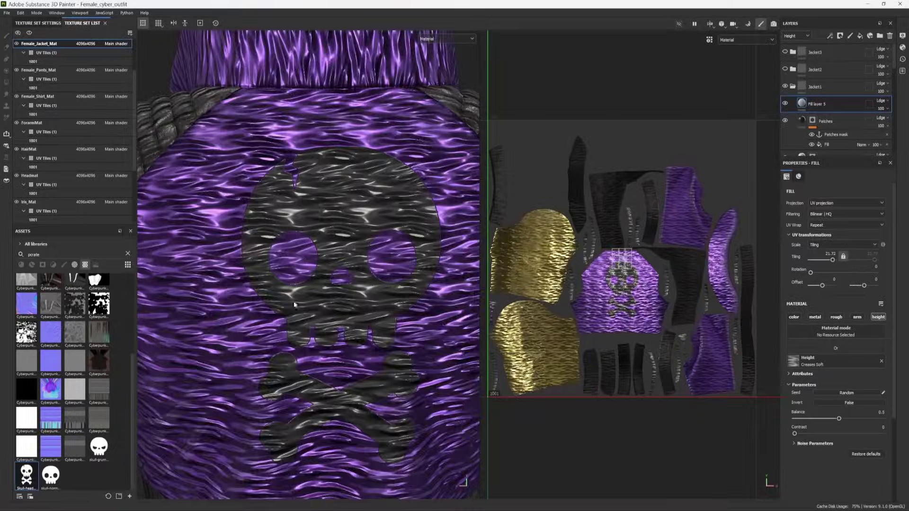
pyautogui.click(812, 105)
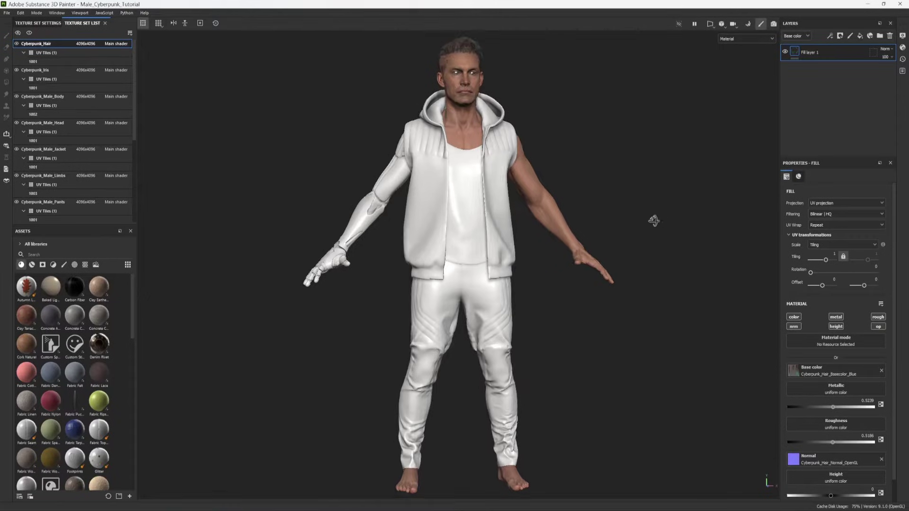
pyautogui.keyDown('alt'); pyautogui.moveTo(654, 220); pyautogui.dragTo(635, 232); pyautogui.keyUp('alt')
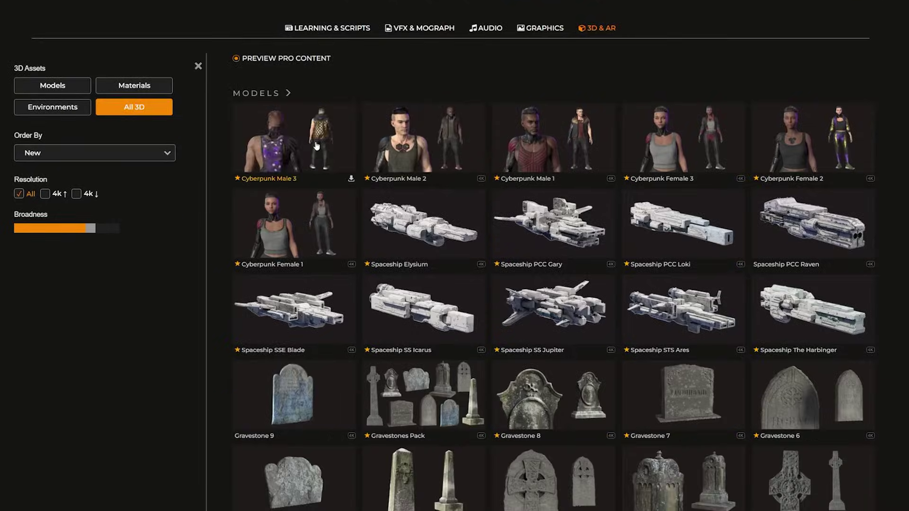
pyautogui.click(294, 142)
pyautogui.click(651, 147)
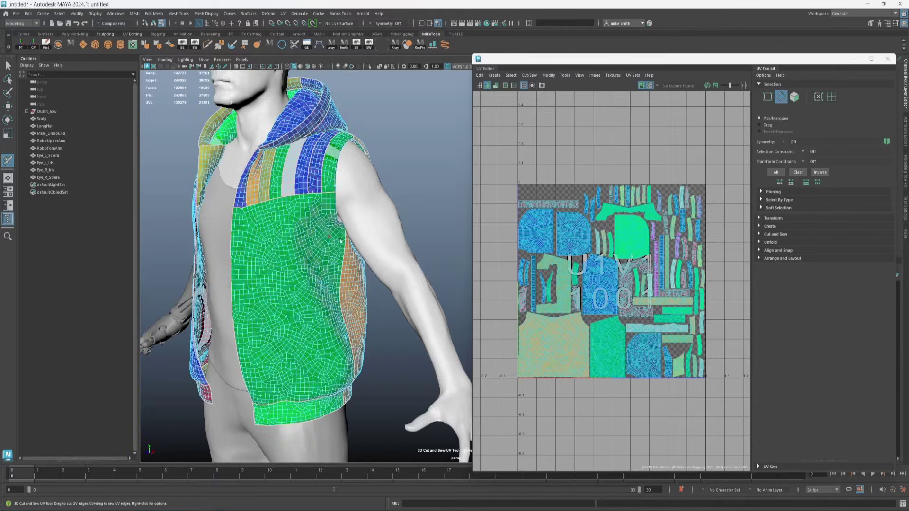
# Examine the hooded vest's color-coded UV shells around the front, side and back of the model.
pyautogui.keyDown('alt'); pyautogui.moveTo(334, 207); pyautogui.dragTo(194, 248); pyautogui.keyUp('alt')
pyautogui.keyDown('alt'); pyautogui.moveTo(377, 251); pyautogui.dragTo(282, 256, button='middle'); pyautogui.keyUp('alt')
pyautogui.keyDown('alt'); pyautogui.moveTo(345, 256); pyautogui.dragTo(310, 260); pyautogui.keyUp('alt')
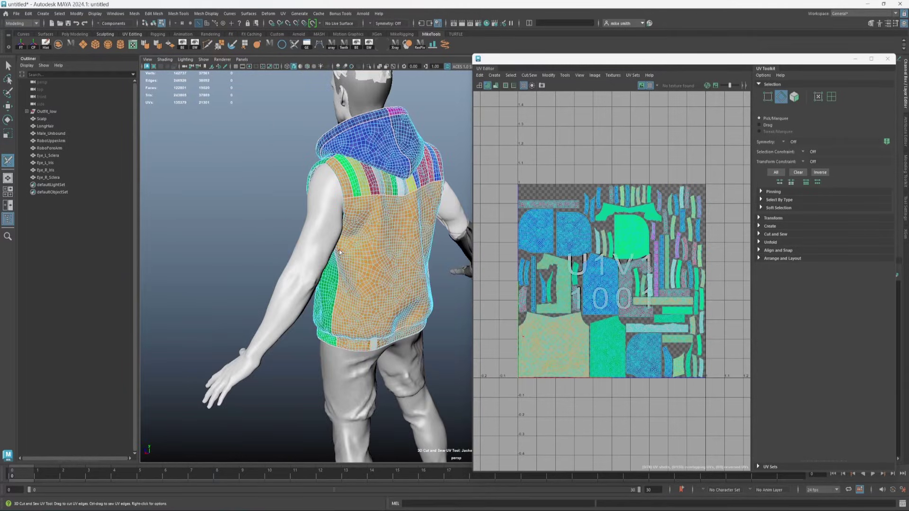
pyautogui.keyDown('alt'); pyautogui.moveTo(373, 244); pyautogui.dragTo(320, 262, button='middle'); pyautogui.keyUp('alt')
pyautogui.keyDown('alt'); pyautogui.moveTo(320, 262); pyautogui.dragTo(370, 262, button='right'); pyautogui.keyUp('alt')
pyautogui.keyDown('alt'); pyautogui.moveTo(242, 223); pyautogui.dragTo(289, 233, button='middle'); pyautogui.keyUp('alt')
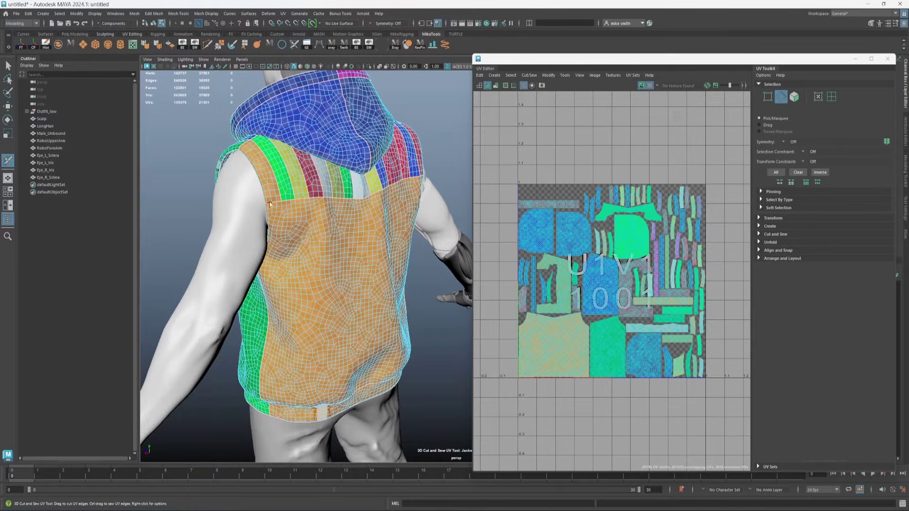
pyautogui.keyDown('alt'); pyautogui.moveTo(252, 185); pyautogui.dragTo(384, 190); pyautogui.keyUp('alt')
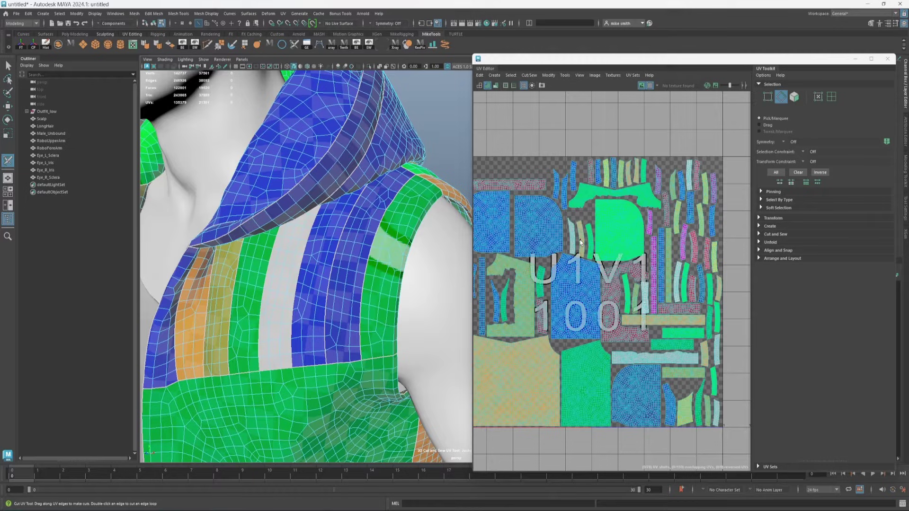
# Select the vest's shoulder strips one after another, front and back, to locate their matching shells in the UV layout.
pyautogui.click(394, 282)
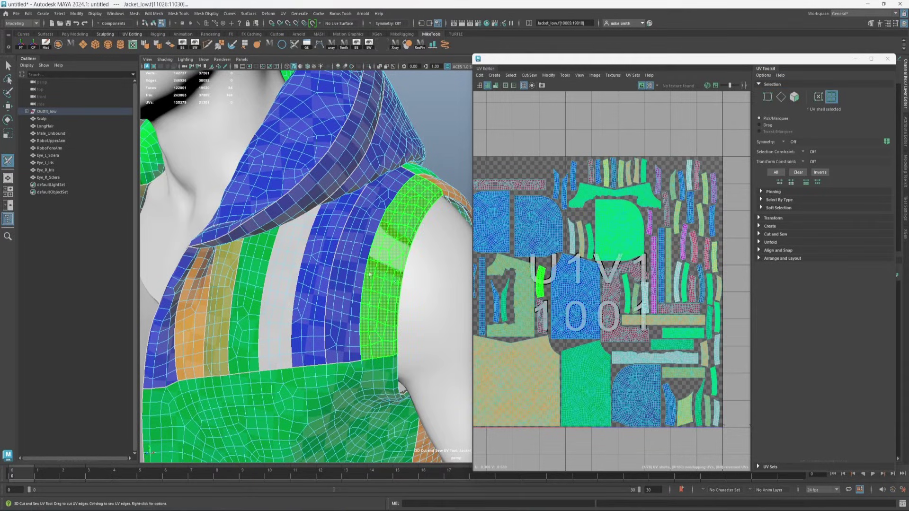
pyautogui.click(356, 259)
pyautogui.click(311, 266)
pyautogui.click(287, 269)
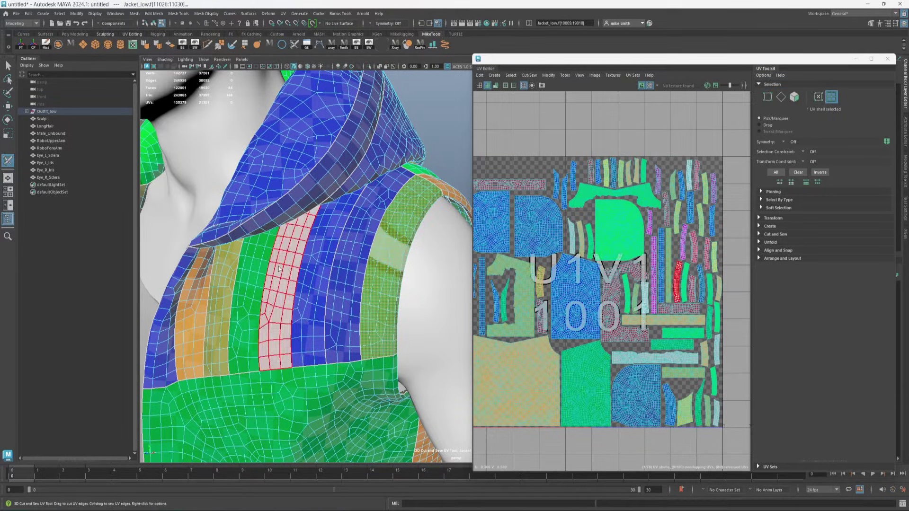
pyautogui.click(247, 272)
pyautogui.click(214, 278)
pyautogui.click(192, 284)
pyautogui.click(164, 289)
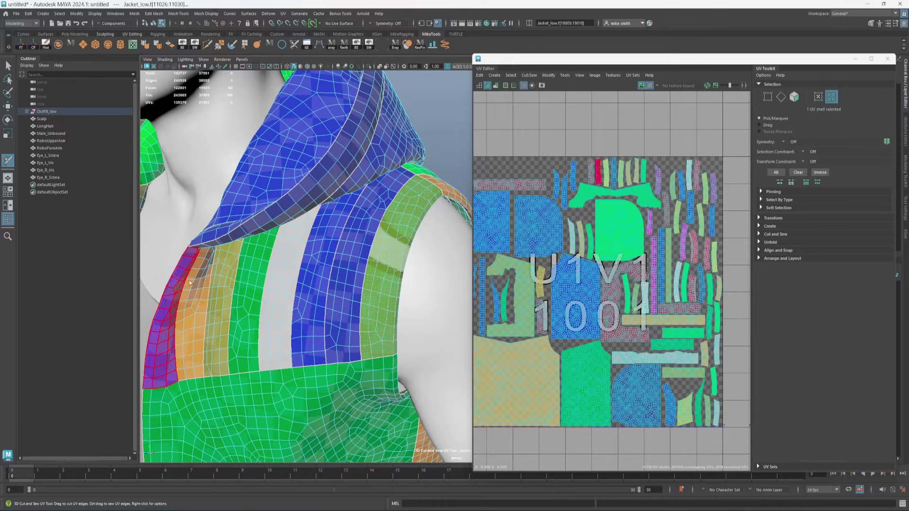
pyautogui.click(356, 261)
pyautogui.click(379, 258)
pyautogui.keyDown('alt'); pyautogui.moveTo(378, 259); pyautogui.dragTo(296, 340); pyautogui.keyUp('alt')
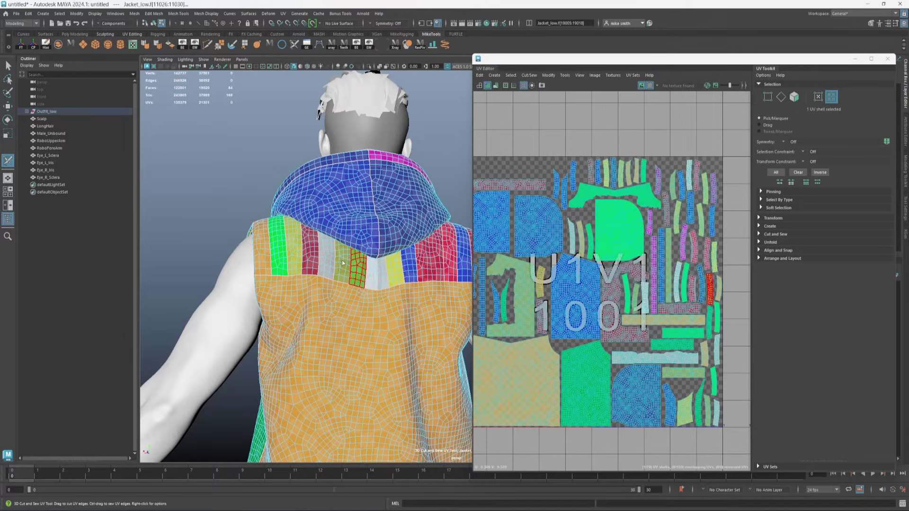
pyautogui.keyDown('alt'); pyautogui.moveTo(615, 310); pyautogui.dragTo(604, 276, button='middle'); pyautogui.keyUp('alt')
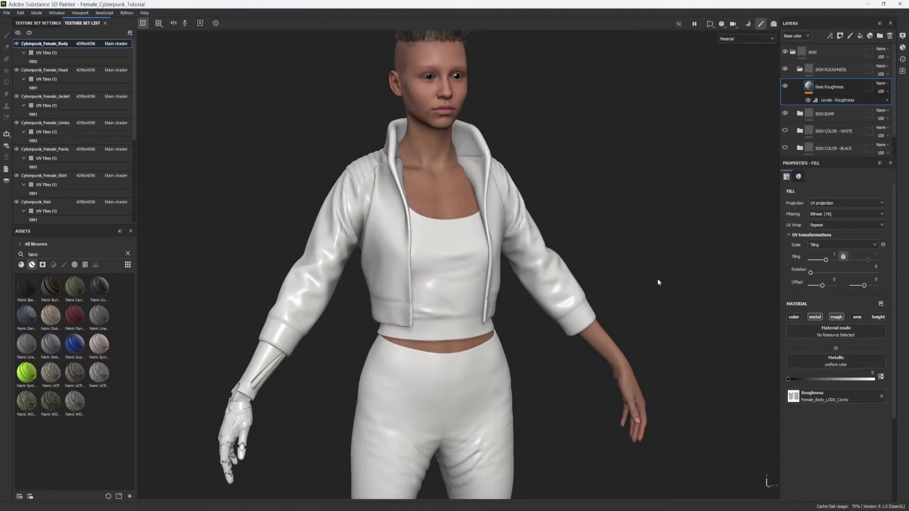
# Switch to the Substance 3D Painter female project and apply the Fabric Flannel Tartan smart material to the jacket.
pyautogui.keyDown('alt'); pyautogui.moveTo(658, 279); pyautogui.dragTo(637, 267); pyautogui.keyUp('alt')
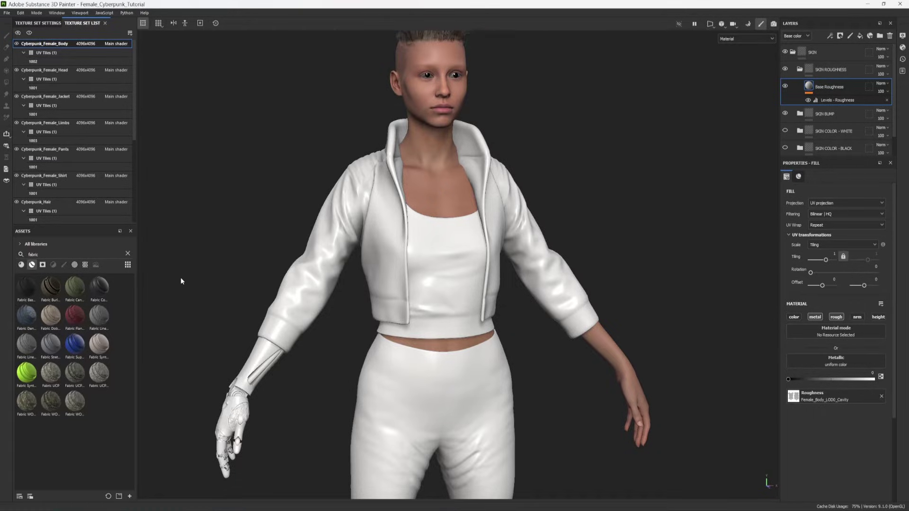
pyautogui.keyDown('alt'); pyautogui.moveTo(180, 277); pyautogui.dragTo(672, 268); pyautogui.keyUp('alt')
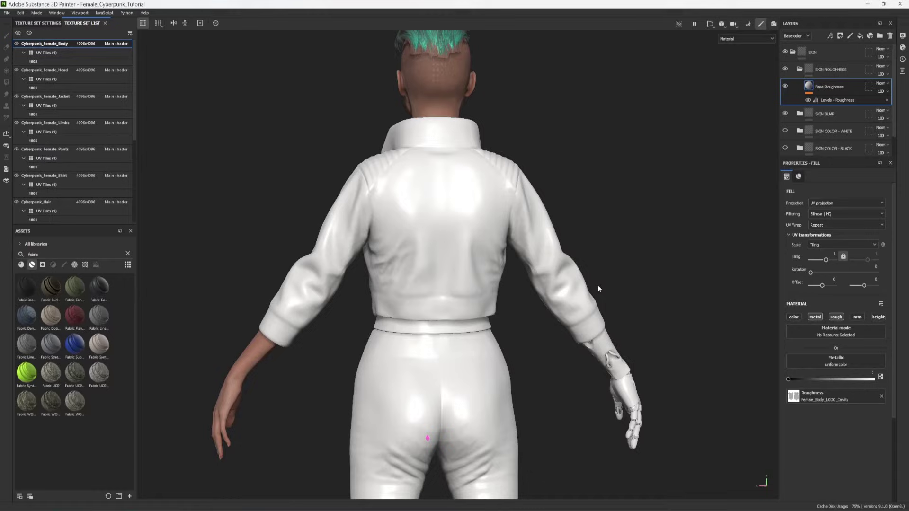
pyautogui.moveTo(75, 315); pyautogui.dragTo(645, 223)
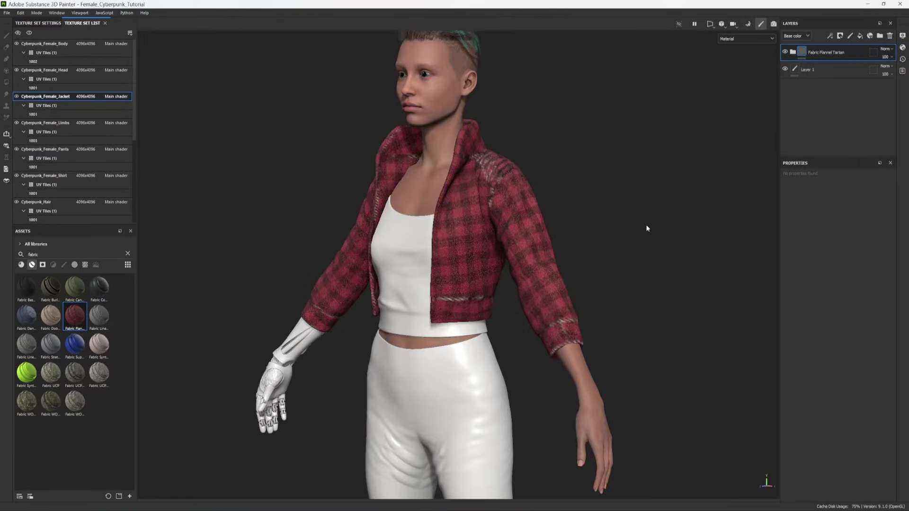
# Show the 3D and 2D views side by side and examine how the tartan runs across the jacket's UV shells.
pyautogui.press('F1')
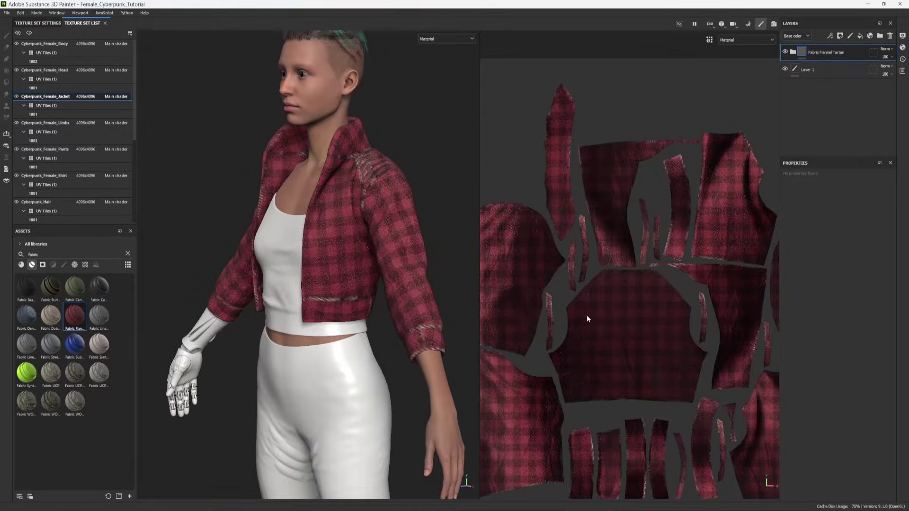
pyautogui.keyDown('alt'); pyautogui.moveTo(544, 310); pyautogui.dragTo(606, 181); pyautogui.keyUp('alt')
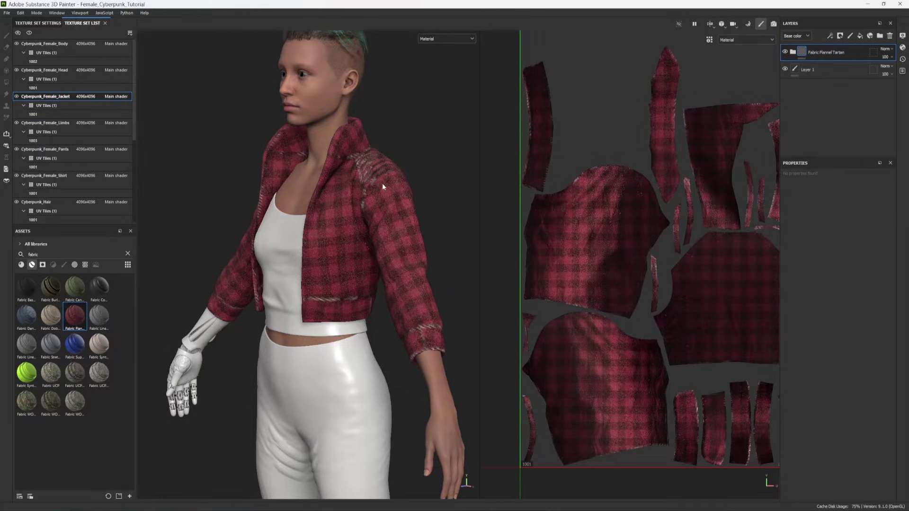
pyautogui.keyDown('alt'); pyautogui.moveTo(407, 297); pyautogui.dragTo(136, 286); pyautogui.keyUp('alt')
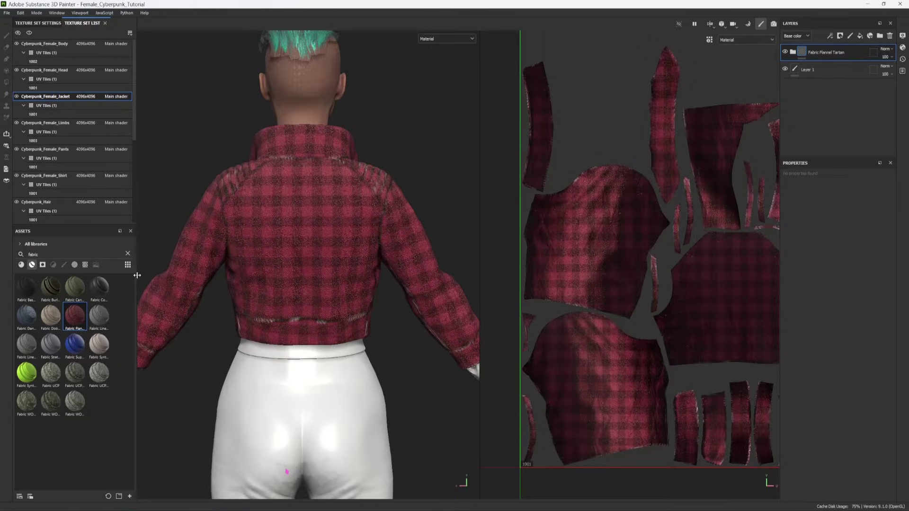
pyautogui.scroll(-4, 580, 243)
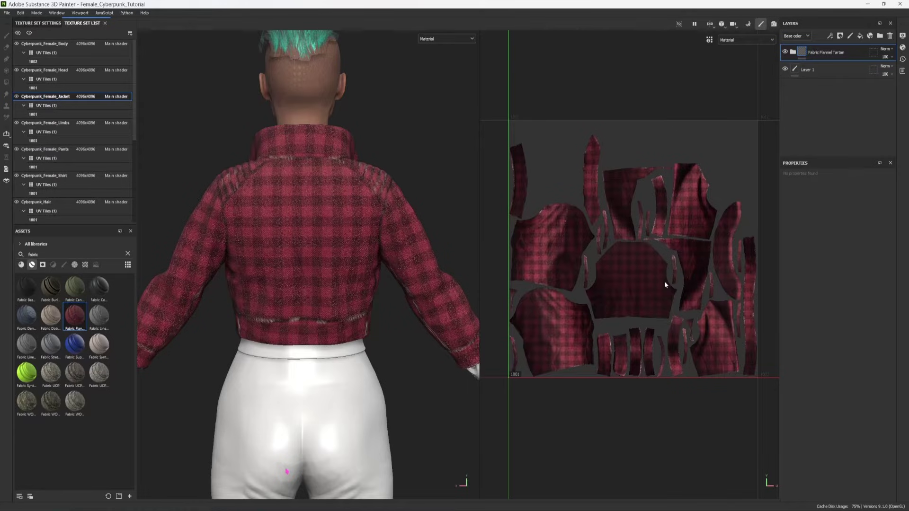
pyautogui.scroll(5, 646, 280)
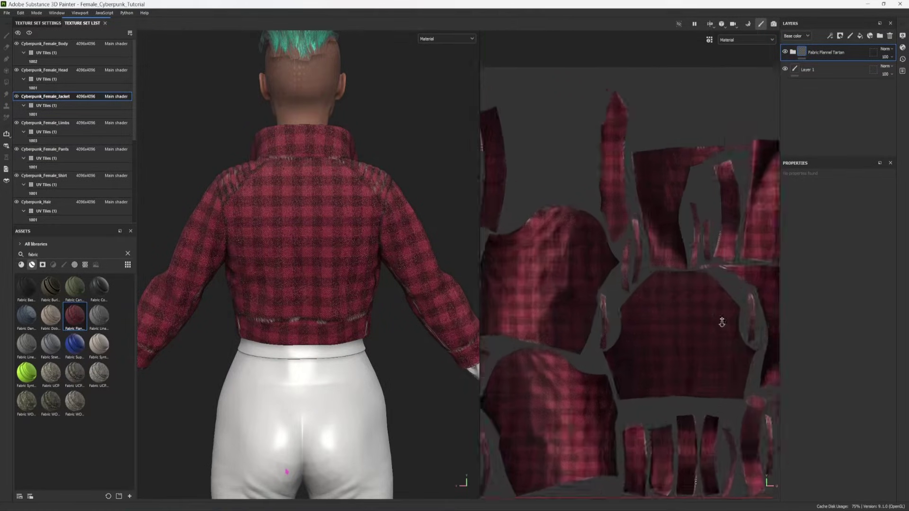
pyautogui.scroll(-3, 663, 284)
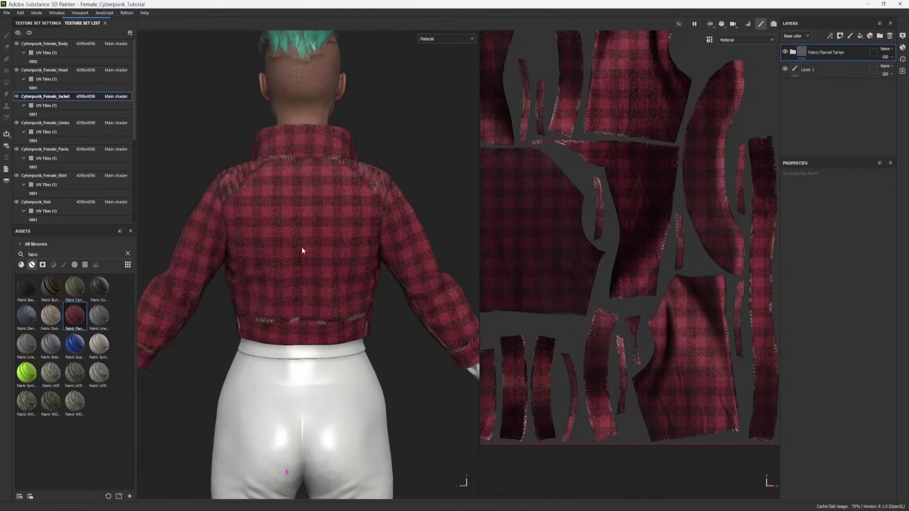
pyautogui.scroll(-4, 516, 260)
pyautogui.keyDown('alt'); pyautogui.moveTo(516, 260); pyautogui.dragTo(689, 298, button='middle'); pyautogui.keyUp('alt')
pyautogui.scroll(4, 628, 338)
pyautogui.scroll(-4, 648, 381)
# Inspect the tartan pattern and seam details around the jacket's back, shoulders and sleeves.
pyautogui.keyDown('alt'); pyautogui.moveTo(251, 286); pyautogui.dragTo(487, 289); pyautogui.keyUp('alt')
pyautogui.keyDown('alt'); pyautogui.moveTo(303, 227); pyautogui.dragTo(290, 247, button='middle'); pyautogui.keyUp('alt')
pyautogui.keyDown('alt'); pyautogui.moveTo(290, 247); pyautogui.dragTo(254, 317); pyautogui.keyUp('alt')
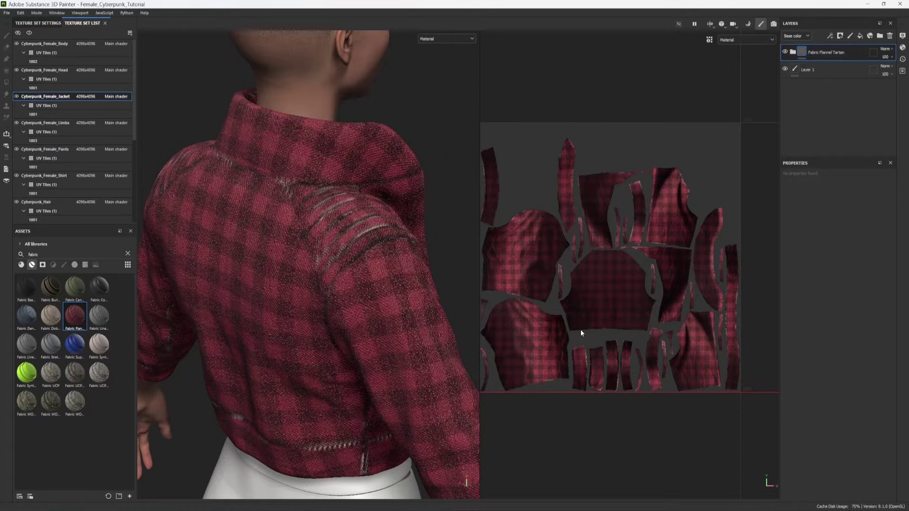
pyautogui.keyDown('alt'); pyautogui.moveTo(382, 323); pyautogui.dragTo(234, 308); pyautogui.keyUp('alt')
pyautogui.keyDown('alt'); pyautogui.moveTo(386, 313); pyautogui.dragTo(217, 293, button='middle'); pyautogui.keyUp('alt')
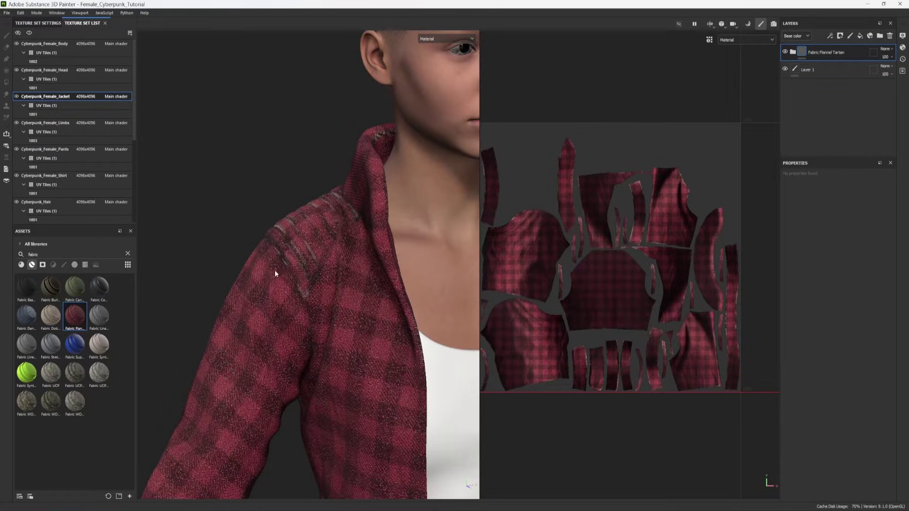
pyautogui.keyDown('alt'); pyautogui.moveTo(260, 262); pyautogui.dragTo(459, 320); pyautogui.keyUp('alt')
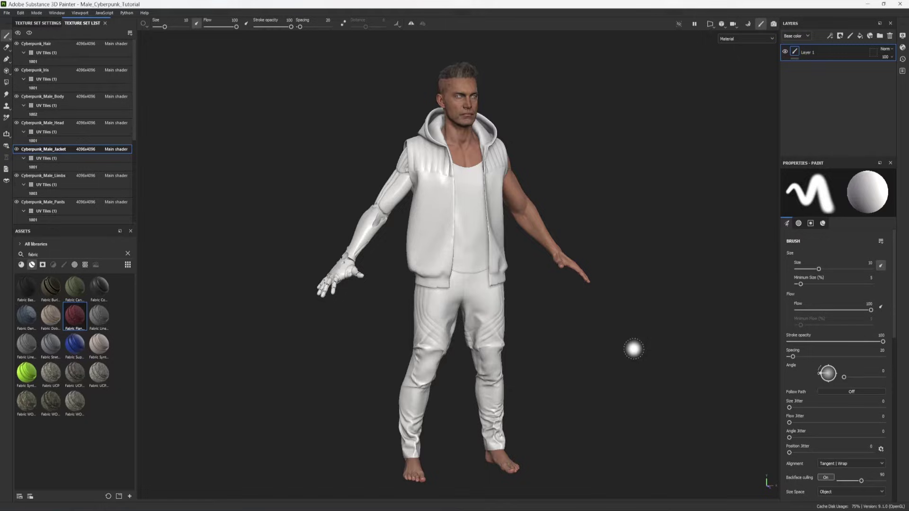
# Examine the untextured male outfit from front and back, focusing on the vest's hood, shoulder strips and seams.
pyautogui.keyDown('alt'); pyautogui.moveTo(458, 266); pyautogui.dragTo(414, 272); pyautogui.keyUp('alt')
pyautogui.moveTo(383, 241)
pyautogui.keyDown('alt'); pyautogui.mouseDown()
pyautogui.moveTo(564, 231)
pyautogui.moveTo(486, 250)
pyautogui.moveTo(439, 232)
pyautogui.moveTo(399, 240)
pyautogui.mouseUp(); pyautogui.keyUp('alt')
pyautogui.keyDown('alt'); pyautogui.moveTo(378, 271); pyautogui.dragTo(479, 327, button='right'); pyautogui.keyUp('alt')
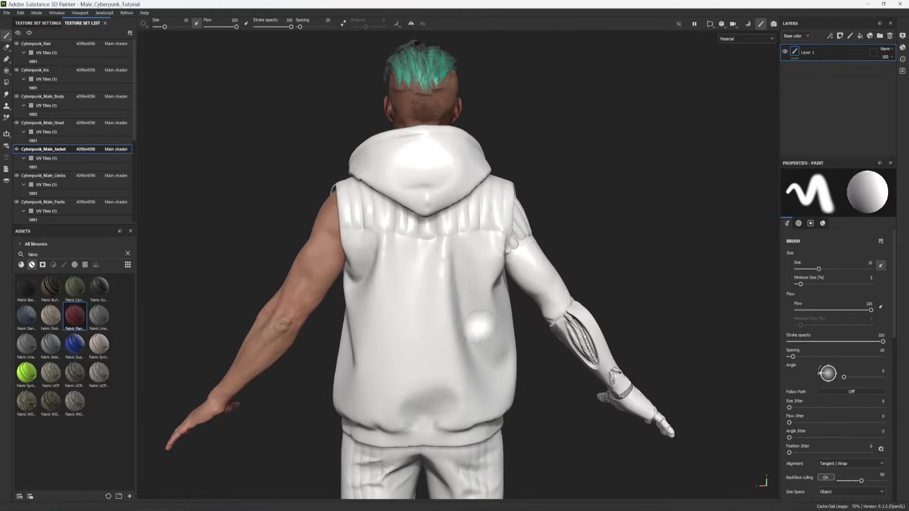
pyautogui.keyDown('alt'); pyautogui.moveTo(284, 288); pyautogui.dragTo(458, 365); pyautogui.keyUp('alt')
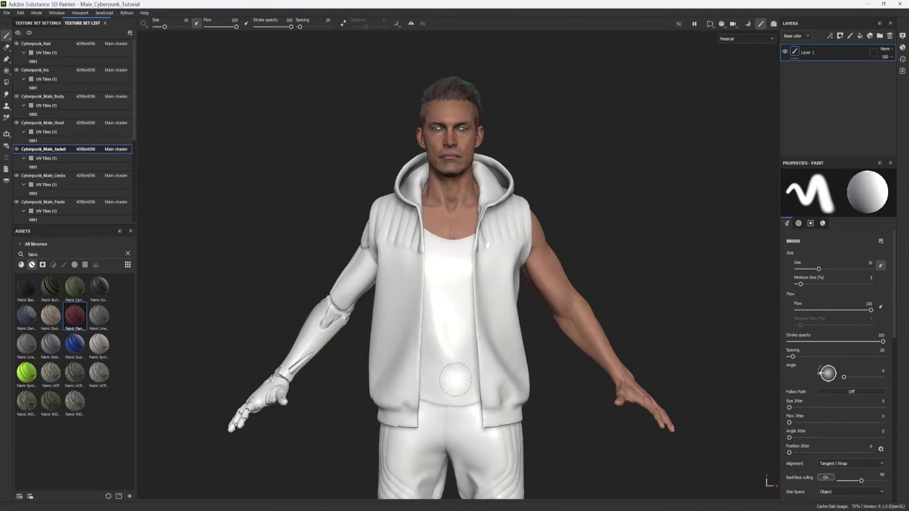
pyautogui.moveTo(458, 365)
pyautogui.keyDown('alt'); pyautogui.mouseDown()
pyautogui.moveTo(322, 279)
pyautogui.moveTo(252, 264)
pyautogui.moveTo(311, 330)
pyautogui.mouseUp(); pyautogui.keyUp('alt')
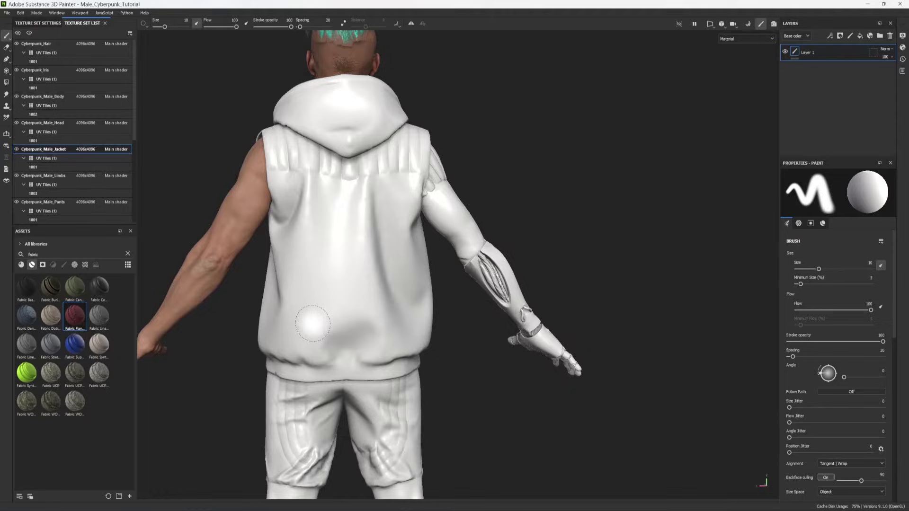
pyautogui.scroll(-1, 317, 323)
pyautogui.keyDown('alt'); pyautogui.moveTo(318, 323); pyautogui.dragTo(381, 207, button='middle'); pyautogui.keyUp('alt')
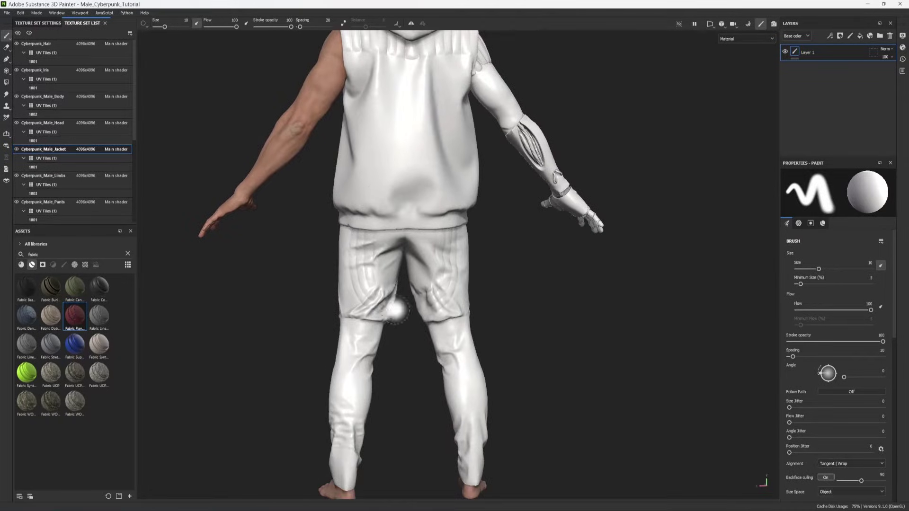
pyautogui.keyDown('alt'); pyautogui.moveTo(377, 147); pyautogui.dragTo(367, 239, button='middle'); pyautogui.keyUp('alt')
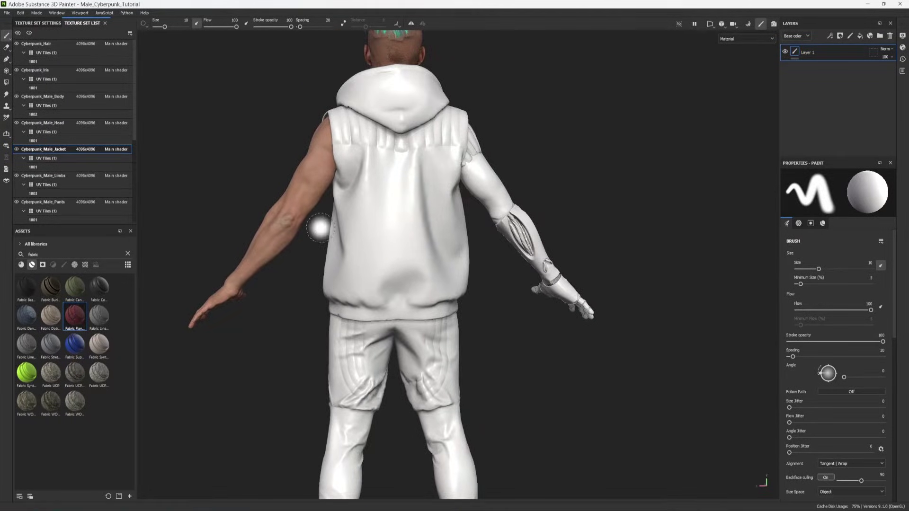
pyautogui.scroll(2, 334, 224)
pyautogui.moveTo(357, 226)
pyautogui.keyDown('alt'); pyautogui.mouseDown()
pyautogui.moveTo(333, 187)
pyautogui.moveTo(314, 223)
pyautogui.moveTo(620, 244)
pyautogui.moveTo(386, 172)
pyautogui.mouseUp(); pyautogui.keyUp('alt')
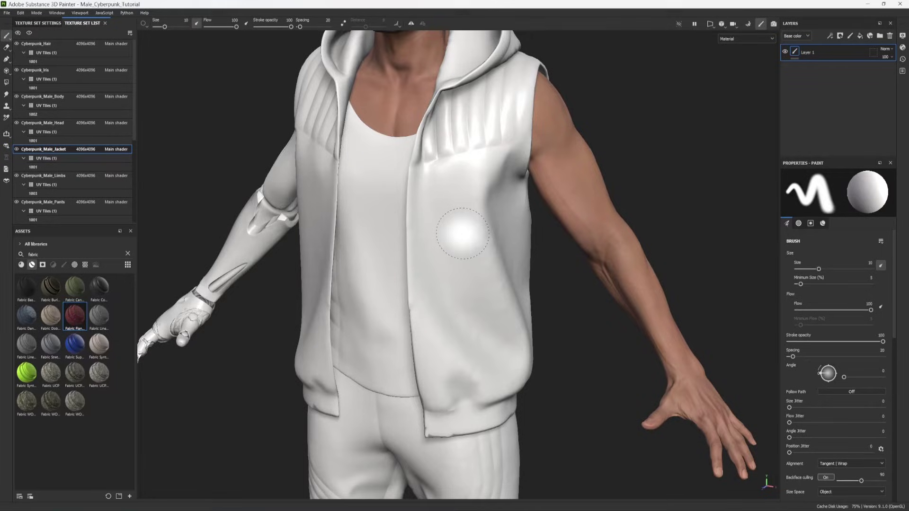
pyautogui.keyDown('alt'); pyautogui.moveTo(423, 221); pyautogui.dragTo(414, 274, button='middle'); pyautogui.keyUp('alt')
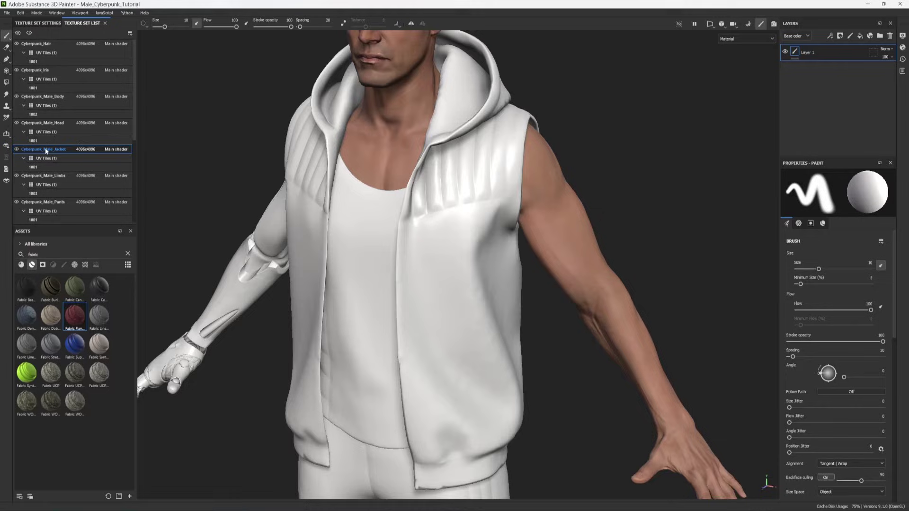
pyautogui.keyDown('alt'); pyautogui.moveTo(313, 289); pyautogui.dragTo(490, 240, button='right'); pyautogui.keyUp('alt')
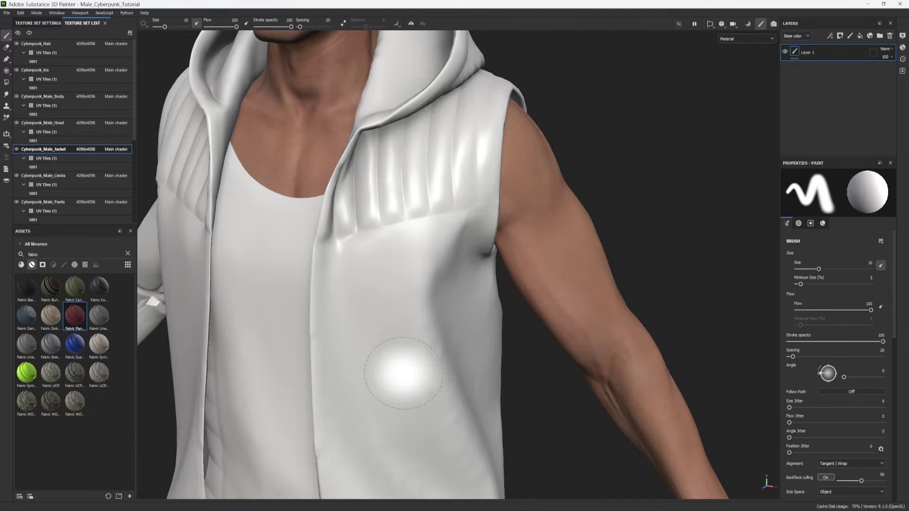
# Add a fill layer to the Cyberpunk_Male_Jacket texture set and name it Dark Seams.
pyautogui.click(860, 36)
pyautogui.doubleClick(816, 51)
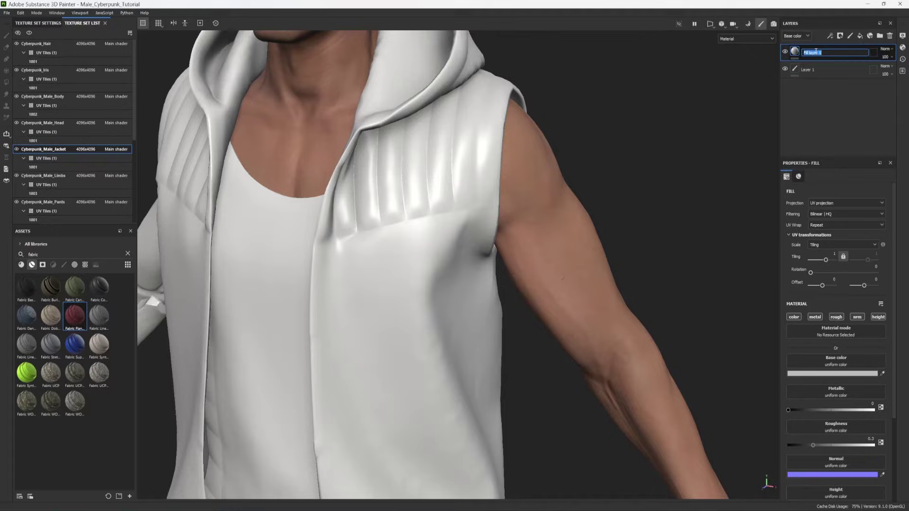
pyautogui.write('Dark Seams')
pyautogui.press('Return')
# Limit the Dark Seams layer to the color and height channels and set its base color to dark grey 464646.
pyautogui.scroll(-1, 811, 354)
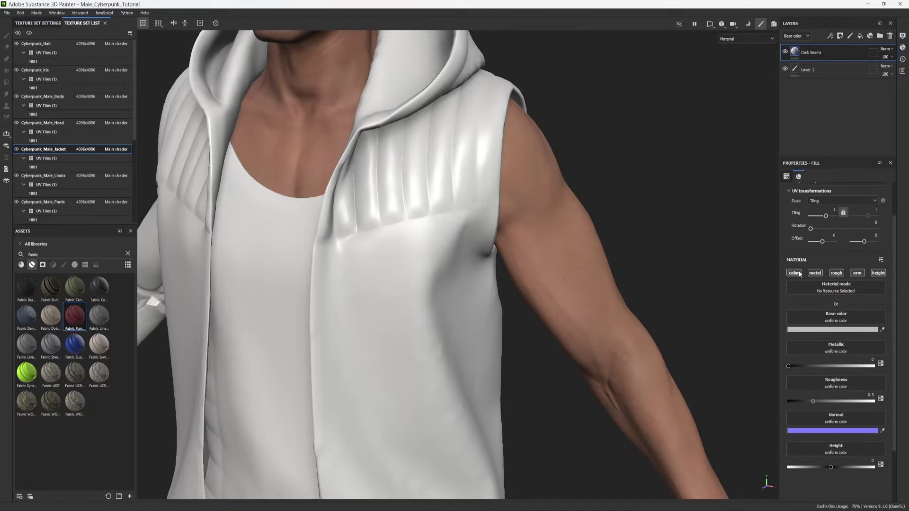
pyautogui.click(815, 273)
pyautogui.click(836, 273)
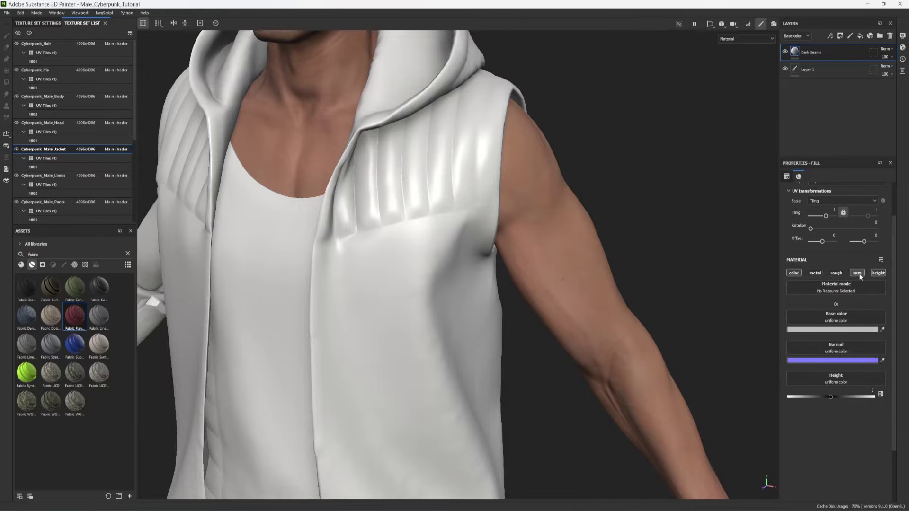
pyautogui.click(857, 273)
pyautogui.click(833, 330)
pyautogui.moveTo(753, 379); pyautogui.dragTo(722, 415)
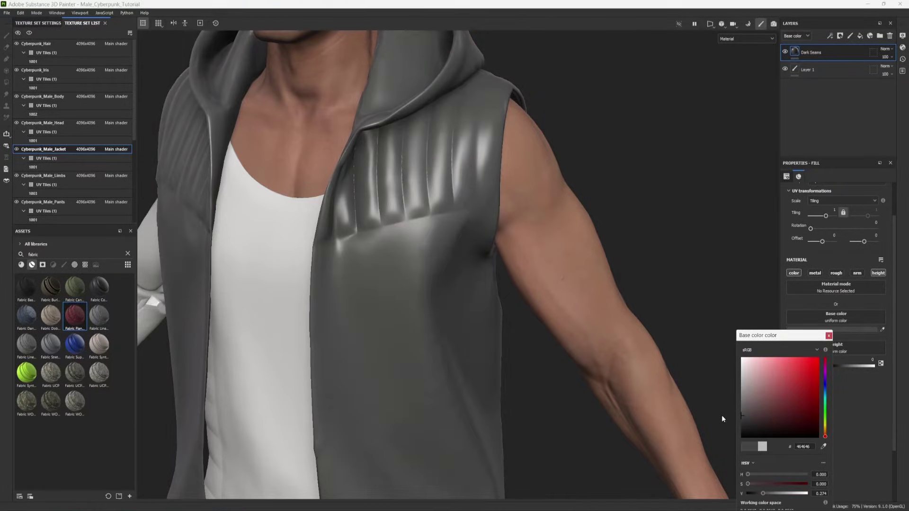
# Lighten the Dark Seams base color slightly to 484848 and set the layer's height to -0.1174.
pyautogui.click(722, 414)
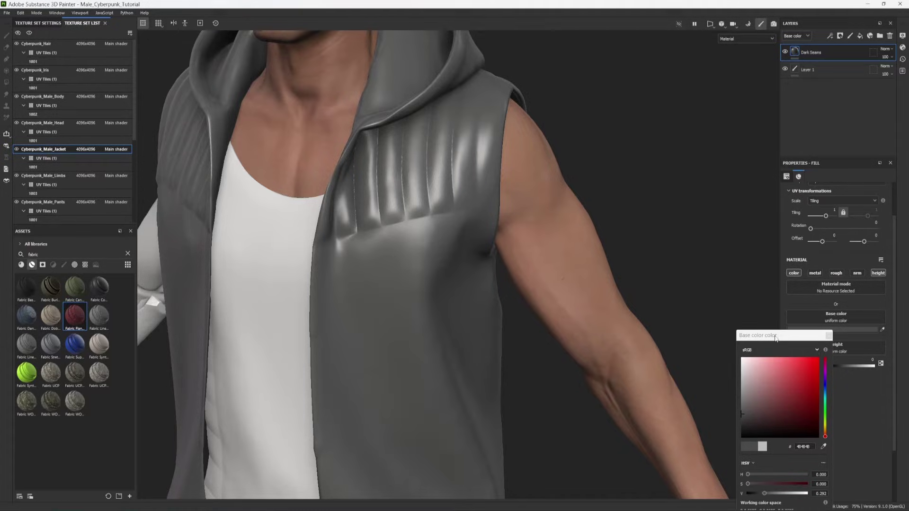
pyautogui.click(828, 335)
pyautogui.moveTo(831, 366); pyautogui.dragTo(825, 366)
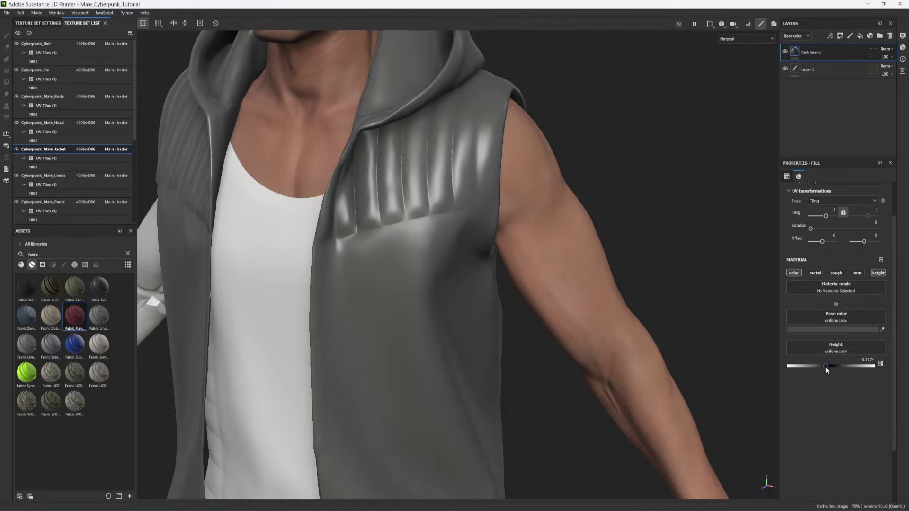
pyautogui.keyDown('alt'); pyautogui.moveTo(381, 241); pyautogui.dragTo(398, 284, button='middle'); pyautogui.keyUp('alt')
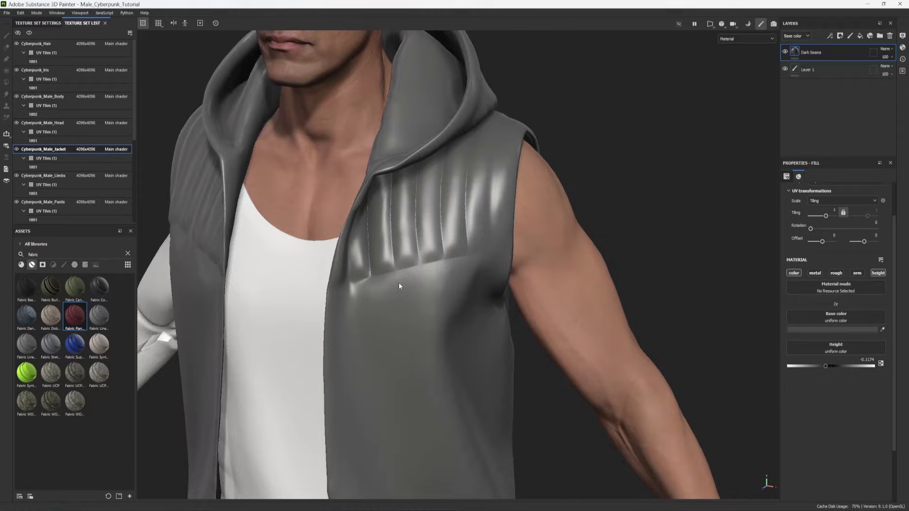
pyautogui.keyDown('alt'); pyautogui.moveTo(399, 284); pyautogui.dragTo(359, 280); pyautogui.keyUp('alt')
# Give the Dark Seams layer a black mask driven by a UV Border Distance generator.
pyautogui.click(840, 38)
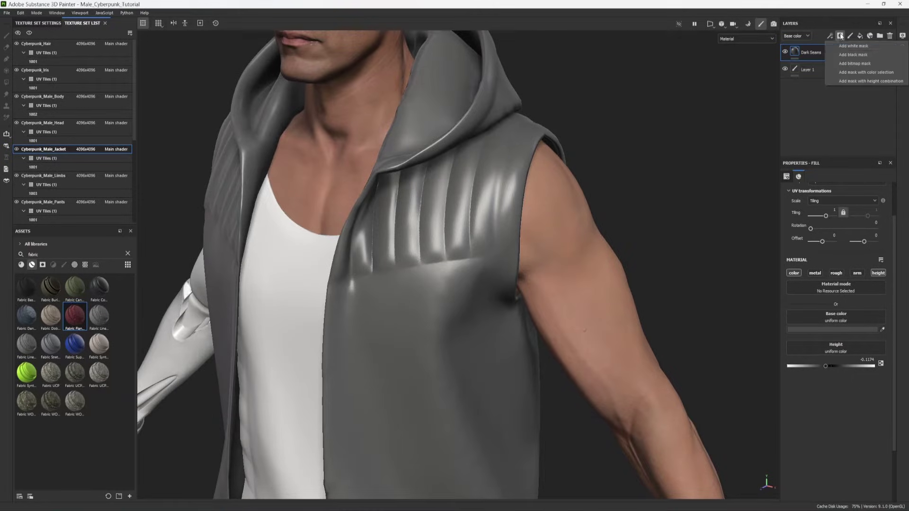
pyautogui.click(846, 53)
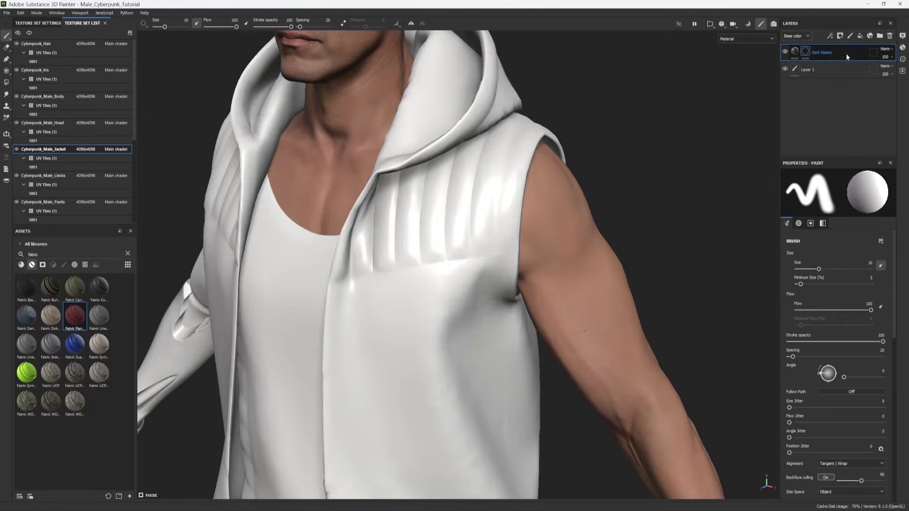
pyautogui.click(829, 36)
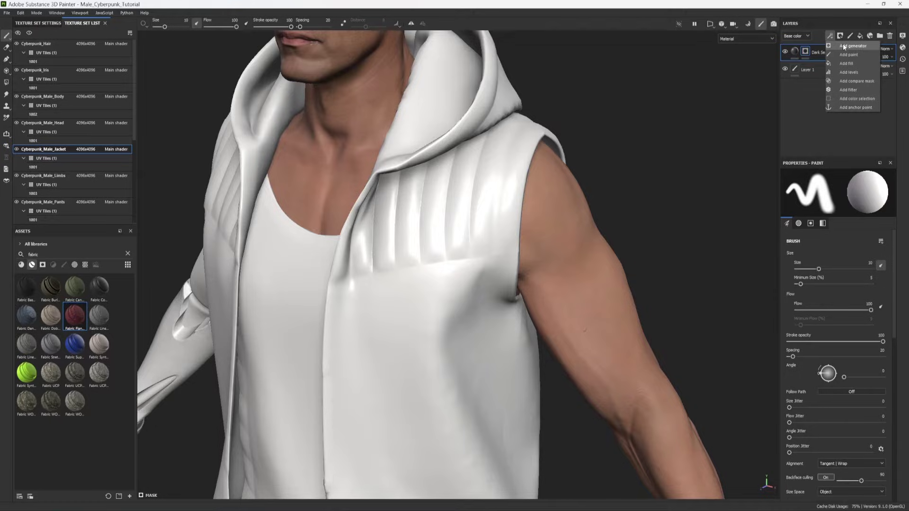
pyautogui.click(843, 45)
pyautogui.click(836, 196)
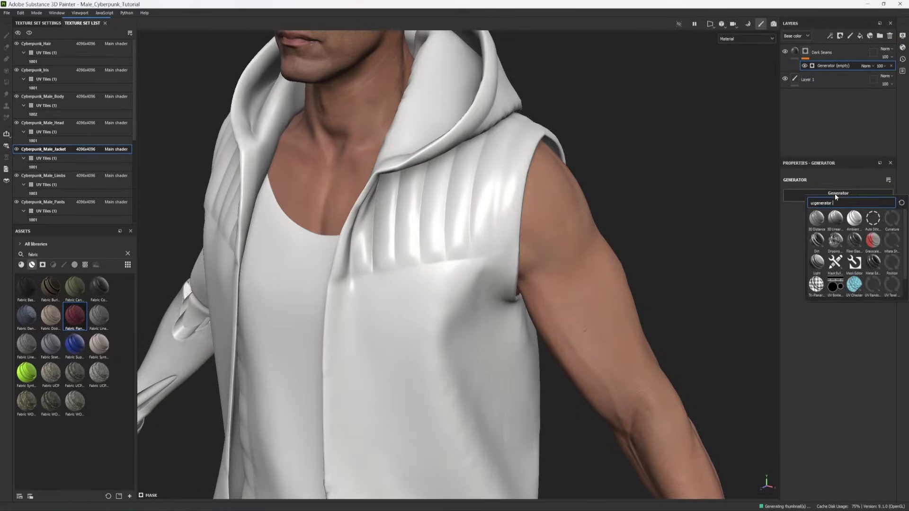
pyautogui.click(835, 284)
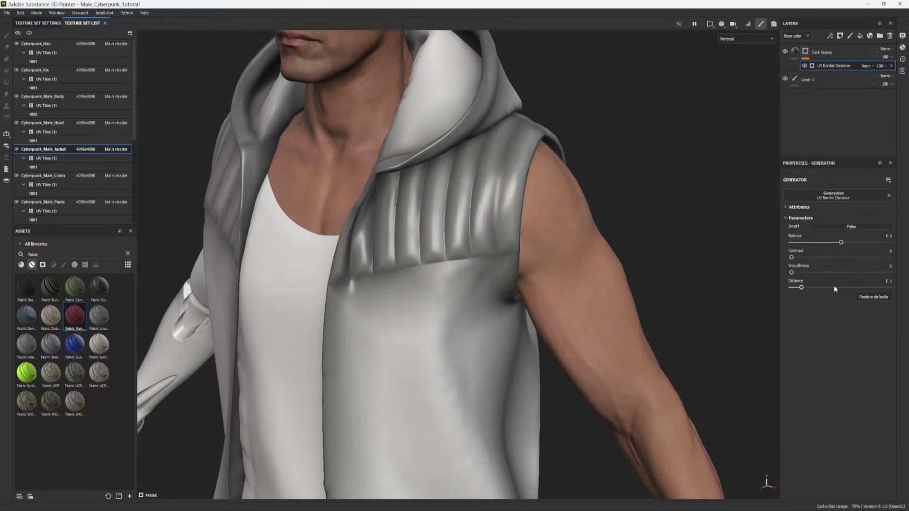
# Lower the UV Border Distance balance on the Dark Seams mask to 0.02 while viewing the mask, and return to the material view.
pyautogui.keyDown('alt'); pyautogui.click(807, 51); pyautogui.keyUp('alt')
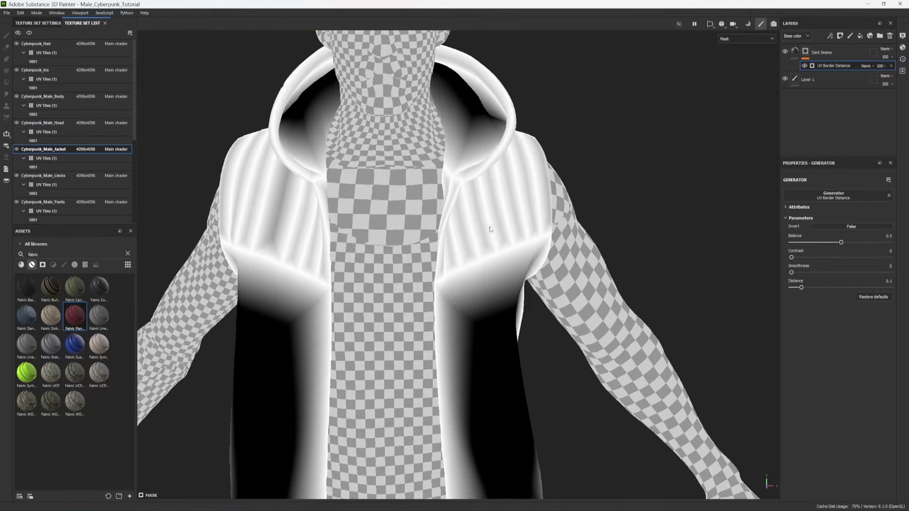
pyautogui.keyDown('alt'); pyautogui.moveTo(592, 256); pyautogui.dragTo(453, 277); pyautogui.keyUp('alt')
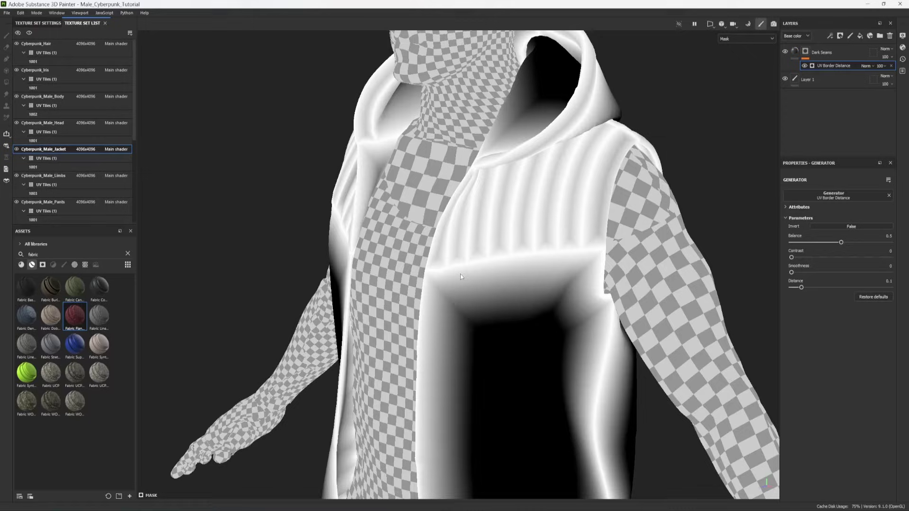
pyautogui.moveTo(802, 242); pyautogui.dragTo(794, 244)
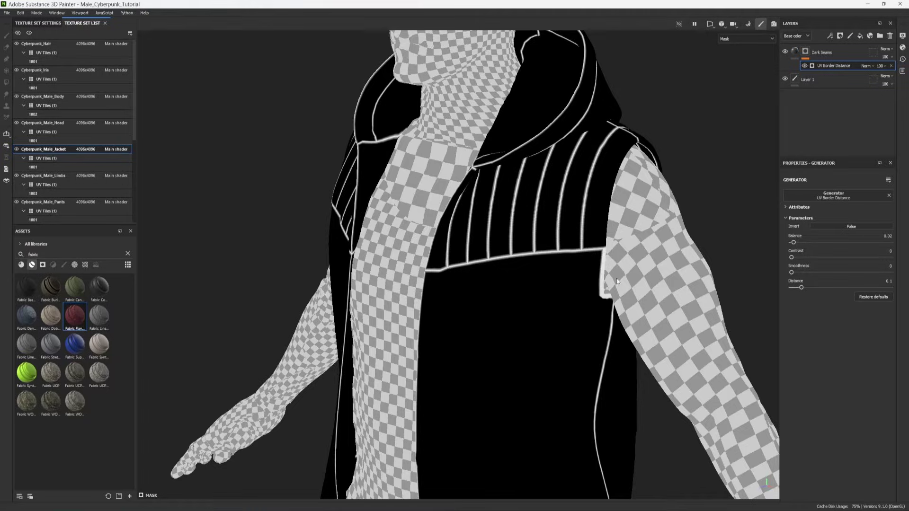
pyautogui.press('m')
pyautogui.keyDown('alt'); pyautogui.moveTo(583, 262); pyautogui.dragTo(567, 292); pyautogui.keyUp('alt')
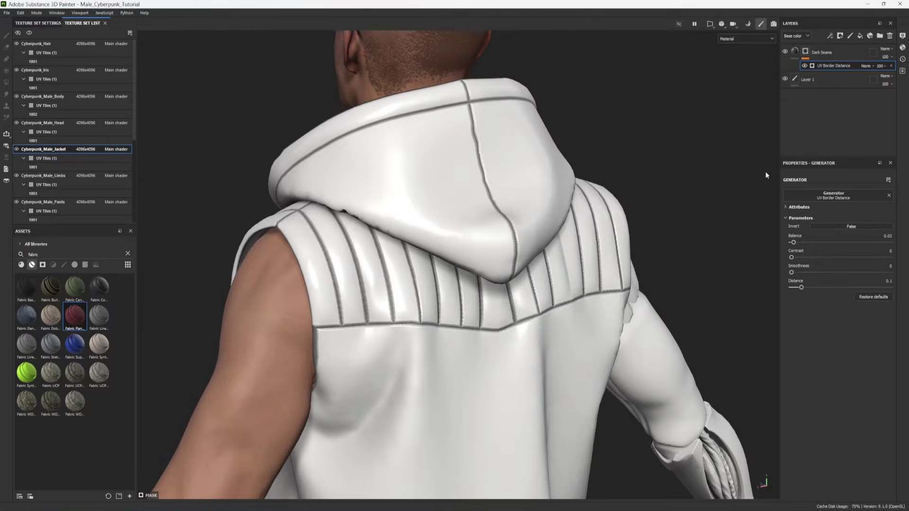
# Add a Blur filter with an intensity of 0.8 above the generator in the Dark Seams mask.
pyautogui.click(830, 35)
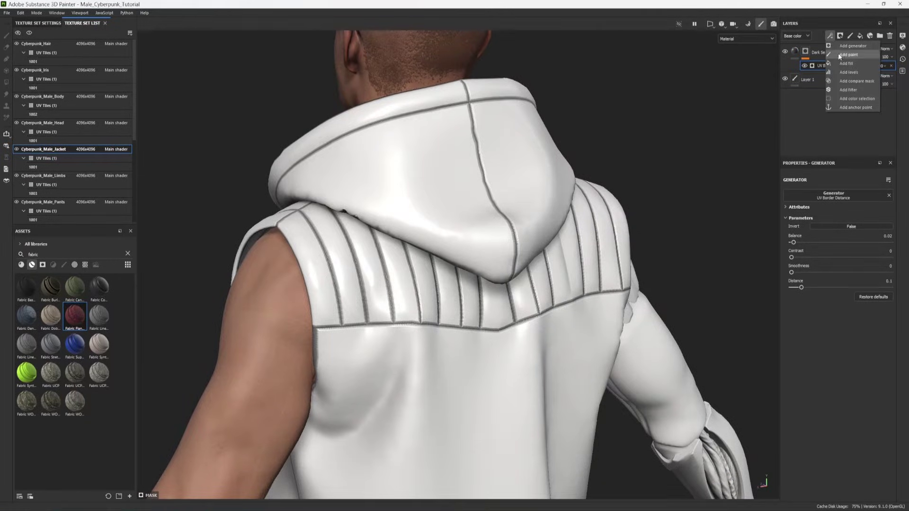
pyautogui.click(850, 89)
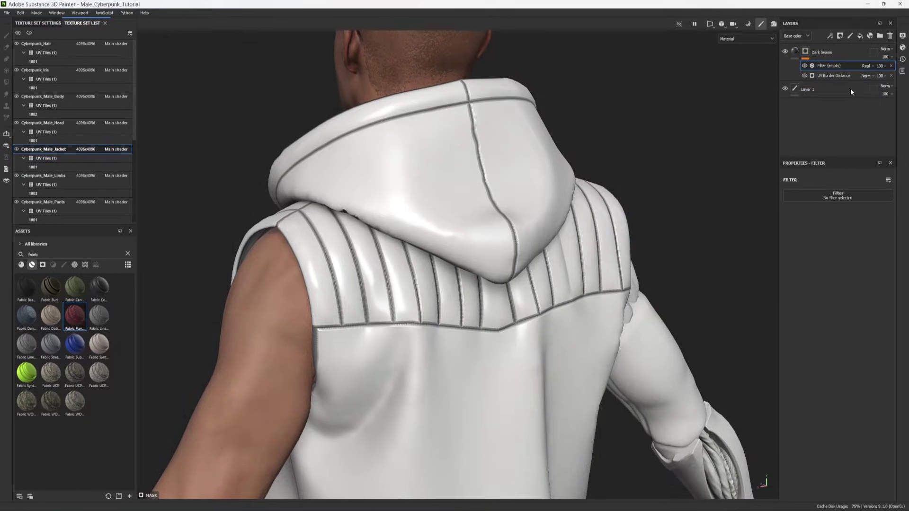
pyautogui.click(847, 195)
pyautogui.click(871, 216)
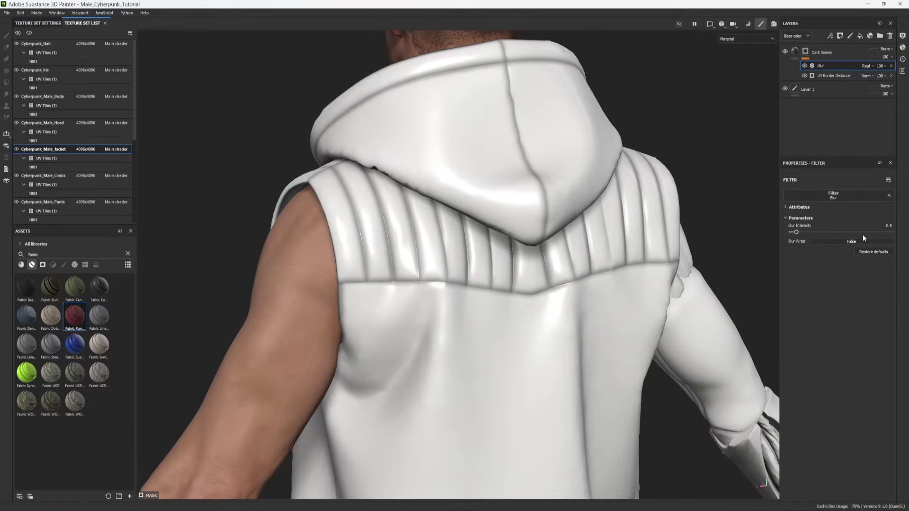
pyautogui.keyDown('alt'); pyautogui.moveTo(767, 272); pyautogui.dragTo(481, 267); pyautogui.keyUp('alt')
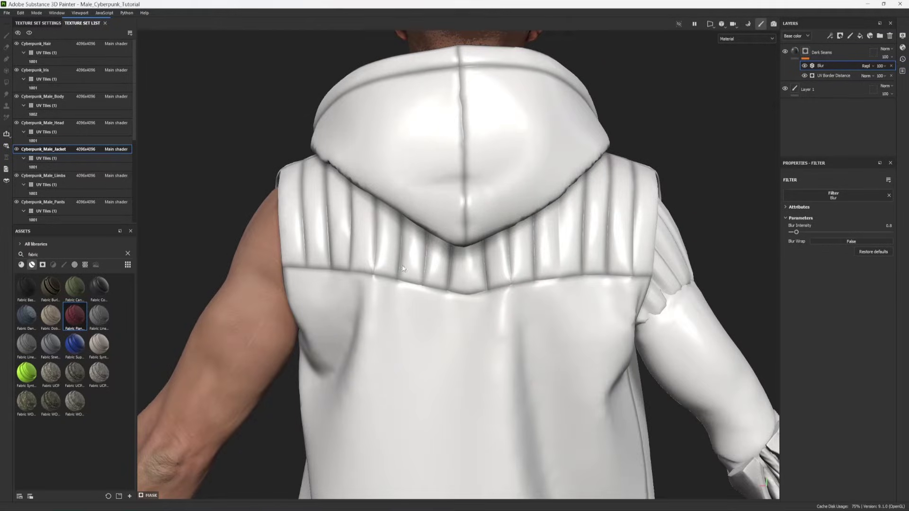
pyautogui.keyDown('alt'); pyautogui.moveTo(312, 260); pyautogui.dragTo(470, 314); pyautogui.keyUp('alt')
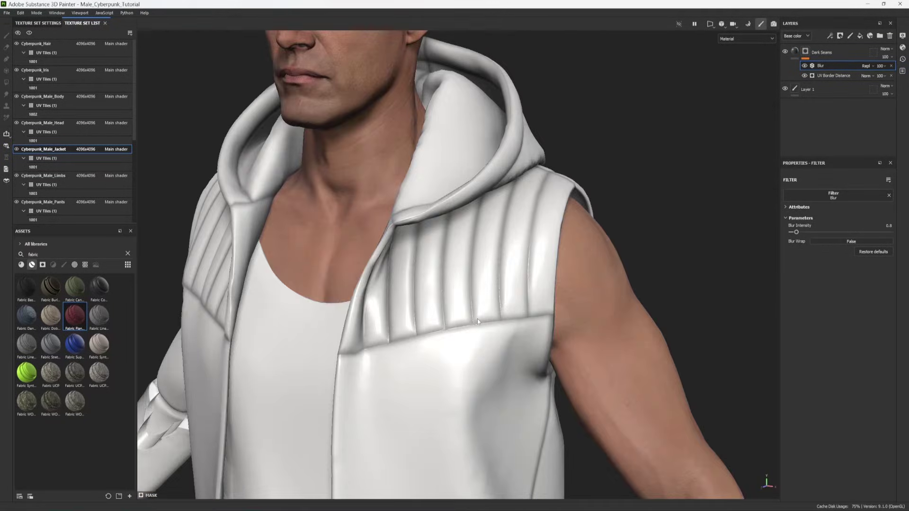
# Add a fill layer named Seam Wrinkles above Dark Seams and limit it to the height channel.
pyautogui.click(860, 35)
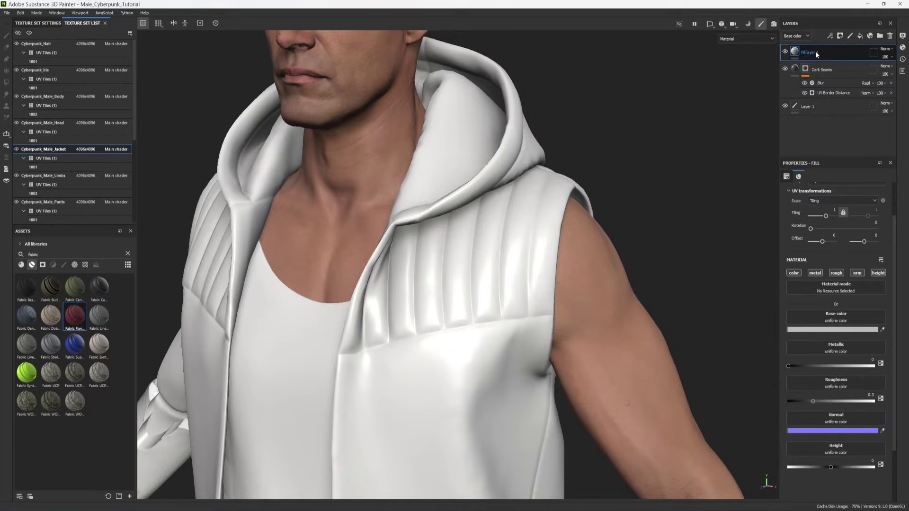
pyautogui.doubleClick(813, 53)
pyautogui.write('Seam Wrinkles')
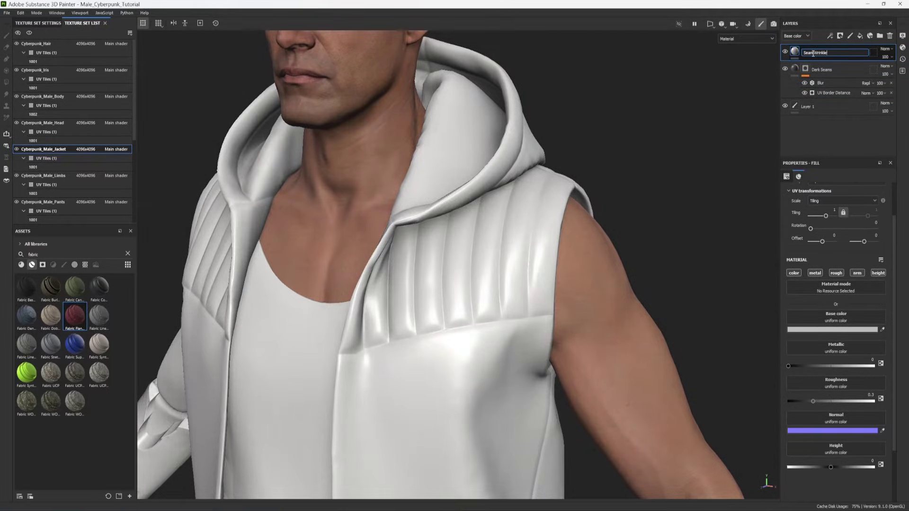
pyautogui.press('Return')
pyautogui.click(794, 273)
pyautogui.click(815, 274)
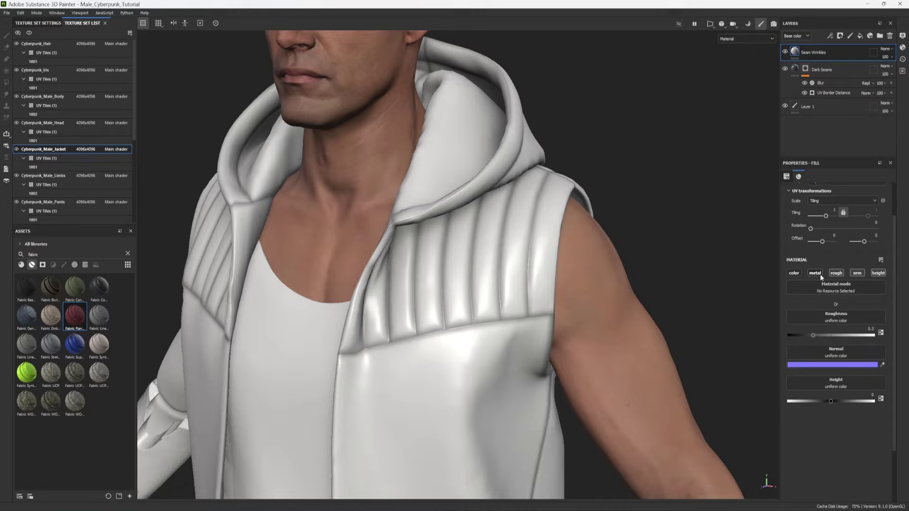
pyautogui.click(836, 273)
pyautogui.click(857, 274)
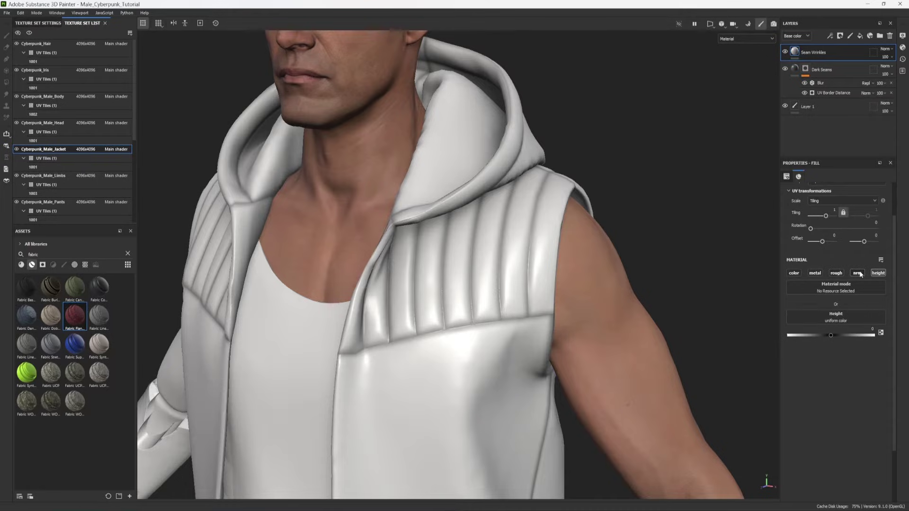
# Find the procedural fabric textures and assign Creases Soft to the Seam Wrinkles height channel.
pyautogui.click(823, 317)
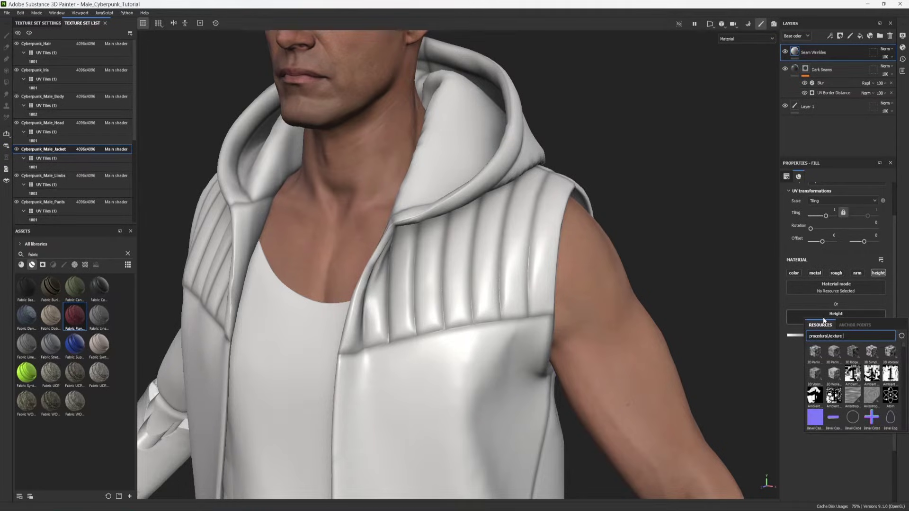
pyautogui.write('fabric')
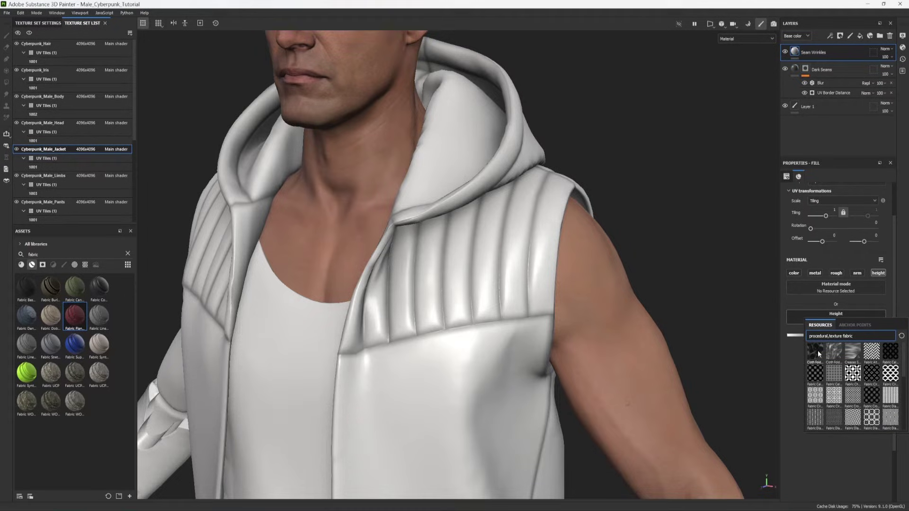
pyautogui.moveTo(817, 350)
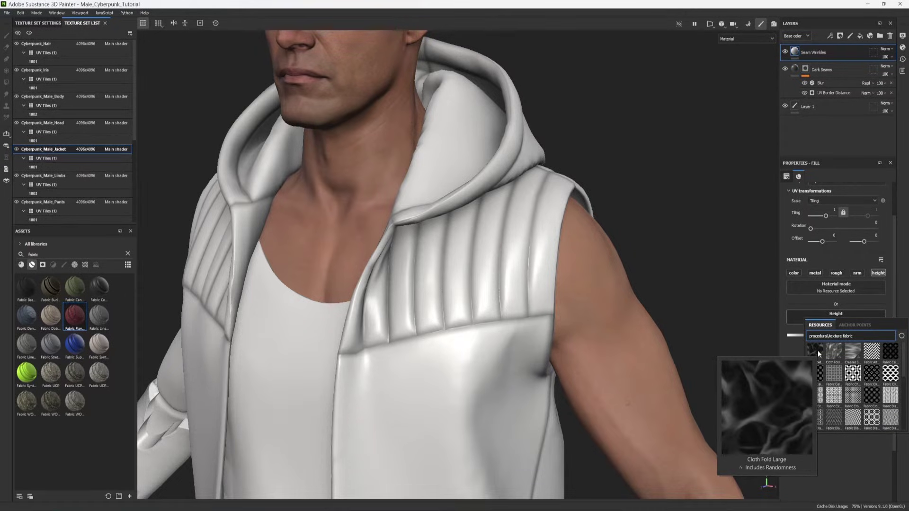
pyautogui.click(817, 351)
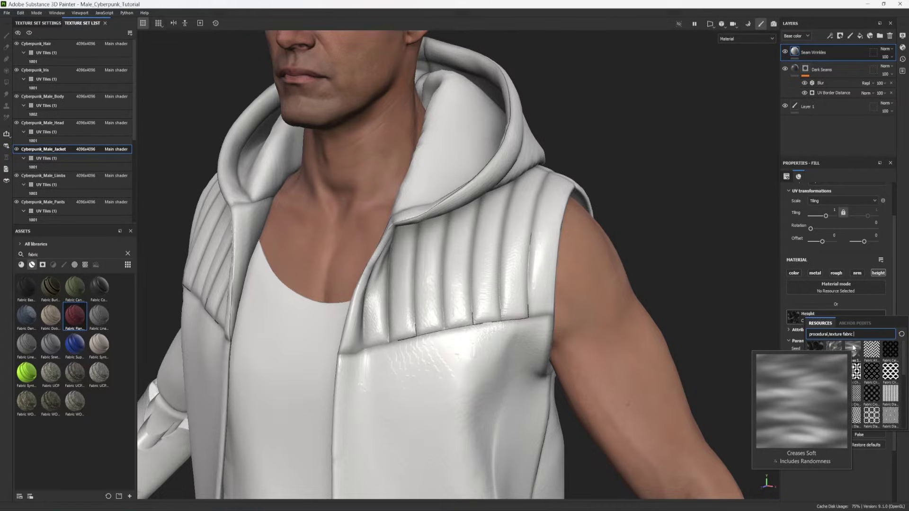
pyautogui.click(853, 348)
# Increase the Seam Wrinkles tiling to 13.91 and check the creases on the vest's back and front.
pyautogui.keyDown('alt'); pyautogui.moveTo(568, 308); pyautogui.dragTo(322, 310); pyautogui.keyUp('alt')
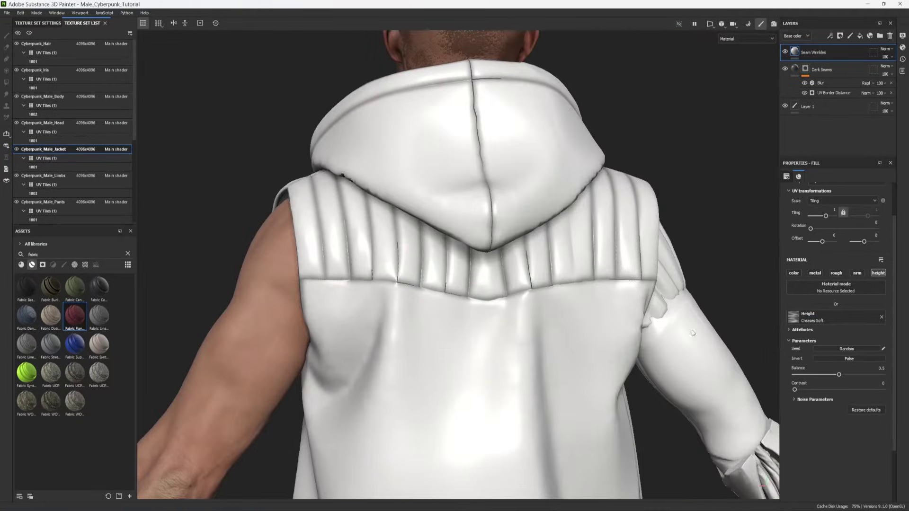
pyautogui.scroll(2, 831, 277)
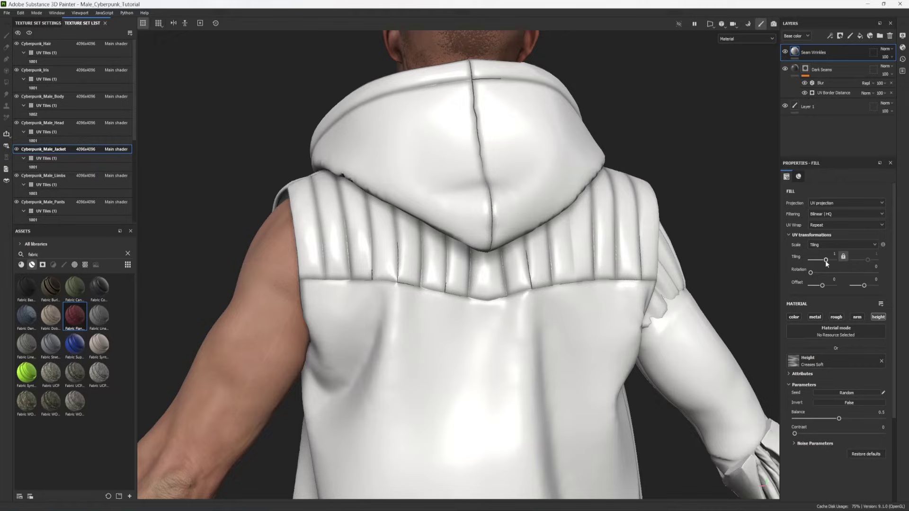
pyautogui.moveTo(825, 261); pyautogui.dragTo(832, 263)
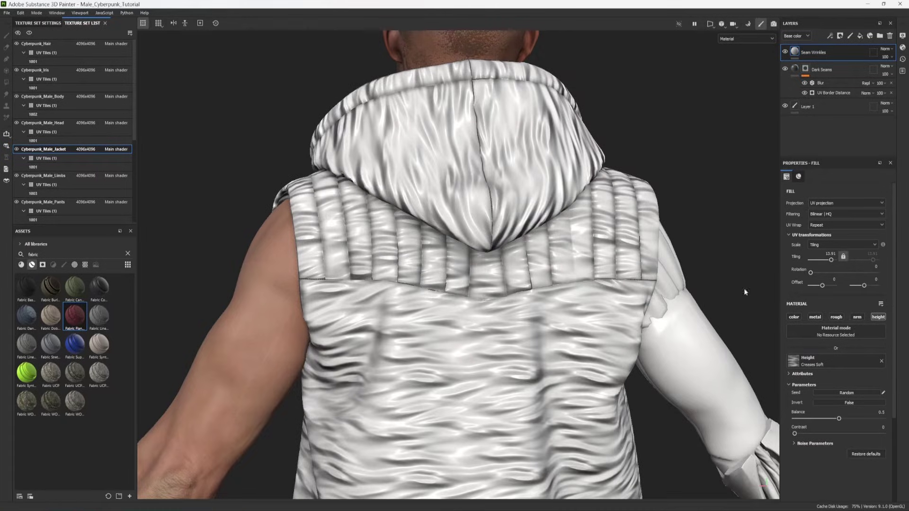
pyautogui.keyDown('alt'); pyautogui.moveTo(258, 293); pyautogui.dragTo(592, 292); pyautogui.keyUp('alt')
pyautogui.keyDown('alt'); pyautogui.moveTo(332, 292); pyautogui.dragTo(371, 291, button='middle'); pyautogui.keyUp('alt')
pyautogui.keyDown('alt'); pyautogui.moveTo(372, 291); pyautogui.dragTo(294, 291, button='right'); pyautogui.keyUp('alt')
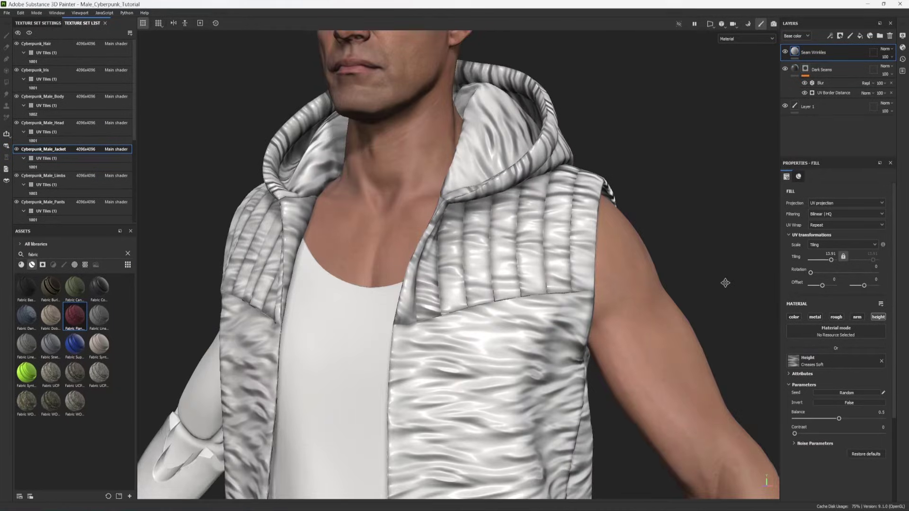
# Add a black mask with a UV Border Distance generator to the Seam Wrinkles layer.
pyautogui.click(840, 36)
pyautogui.click(844, 55)
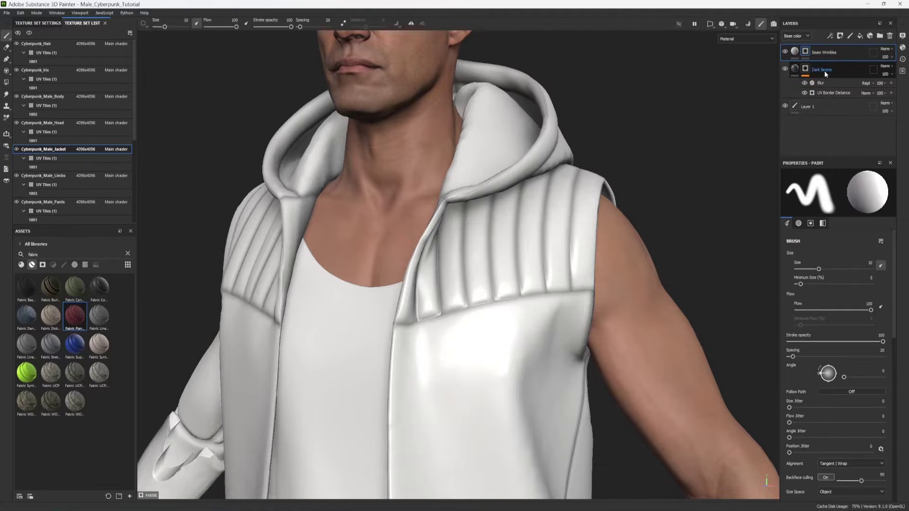
pyautogui.click(830, 35)
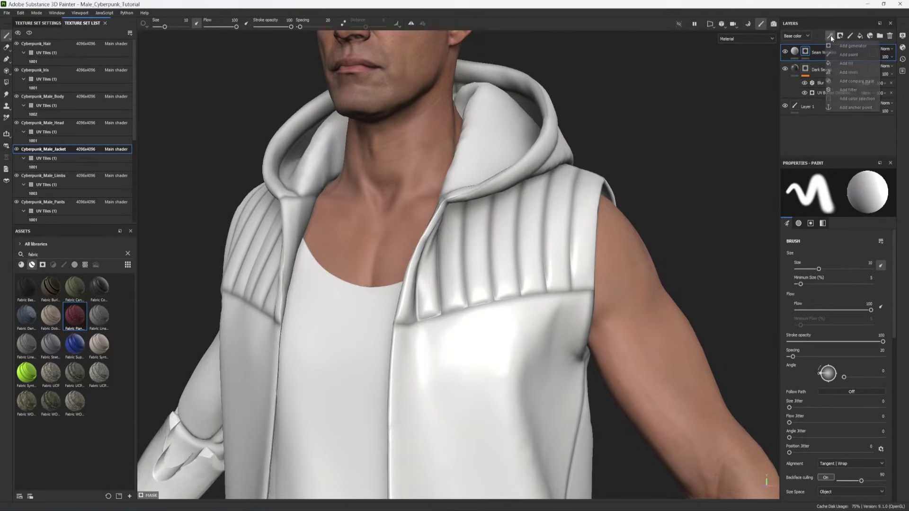
pyautogui.click(853, 46)
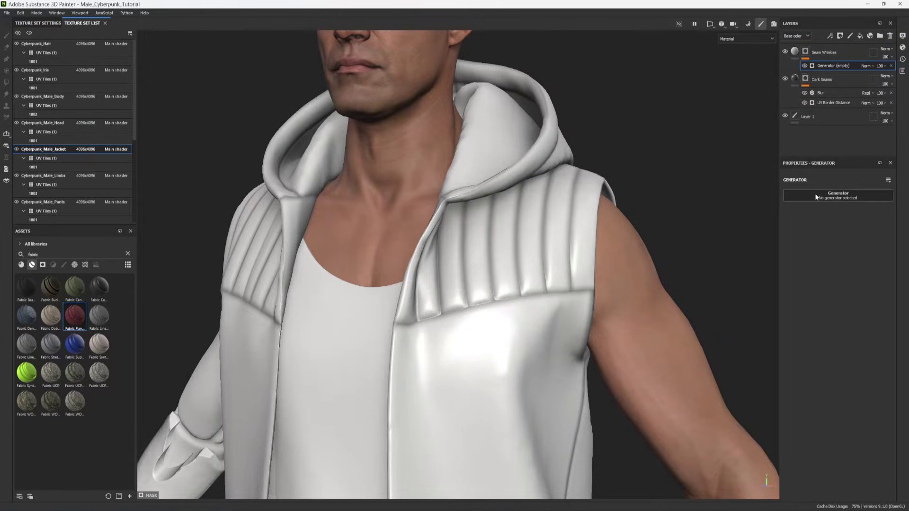
pyautogui.click(816, 194)
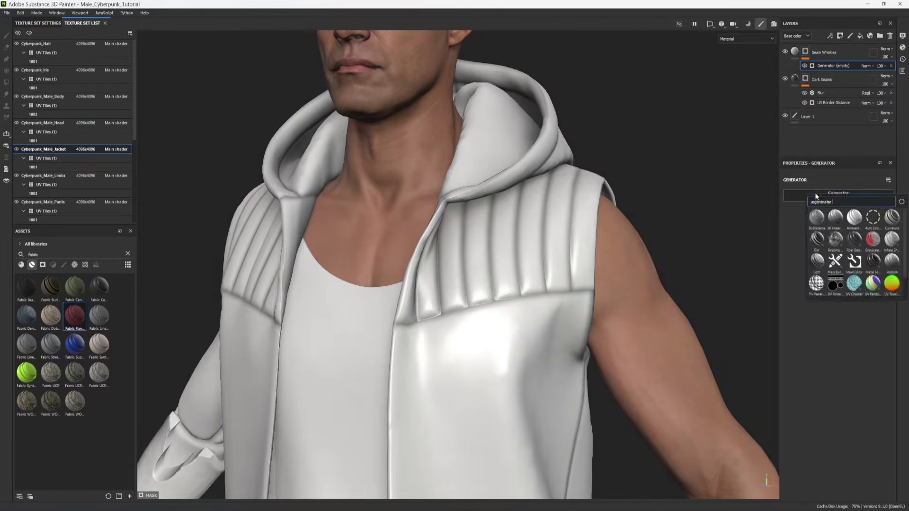
pyautogui.click(838, 283)
# Set the balance of the Seam Wrinkles UV Border Distance generator to 0.03 and check the shoulder seams.
pyautogui.moveTo(841, 242); pyautogui.dragTo(795, 242)
pyautogui.scroll(5, 490, 313)
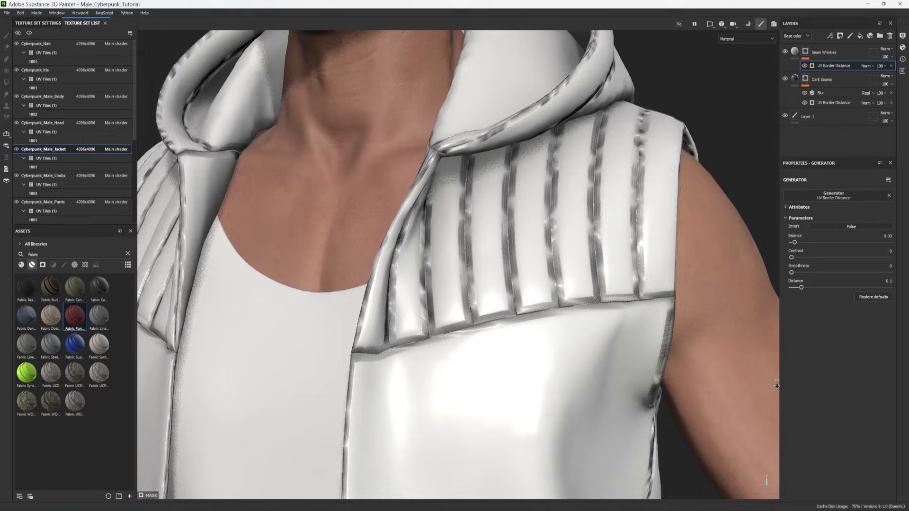
pyautogui.keyDown('alt'); pyautogui.moveTo(490, 313); pyautogui.dragTo(483, 341); pyautogui.keyUp('alt')
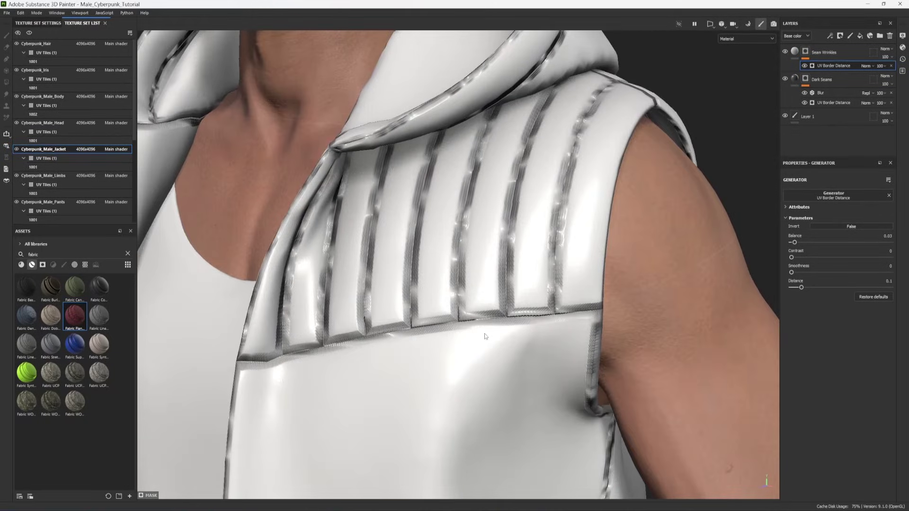
# Add a Blur filter to the Seam Wrinkles mask with intensity 1.26 and check the softened shoulder seams.
pyautogui.click(831, 35)
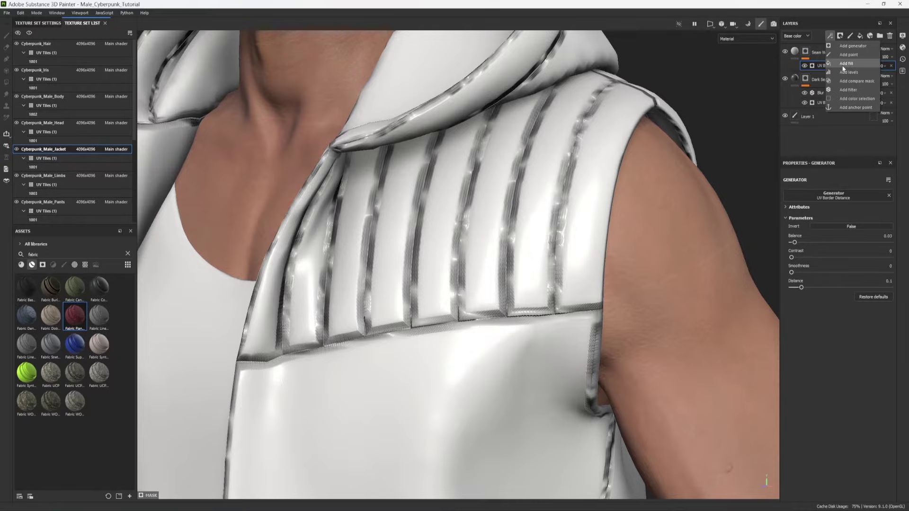
pyautogui.click(848, 89)
pyautogui.click(845, 195)
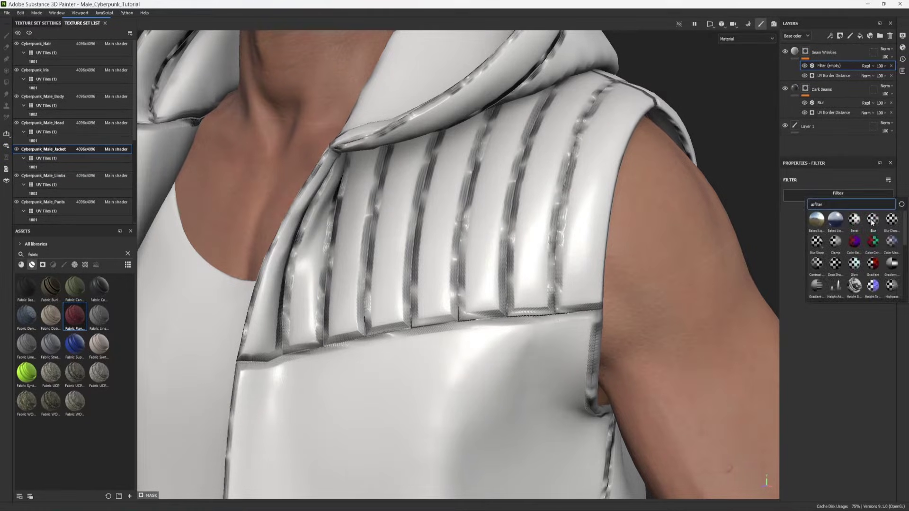
pyautogui.click(812, 263)
pyautogui.moveTo(794, 232); pyautogui.dragTo(799, 232)
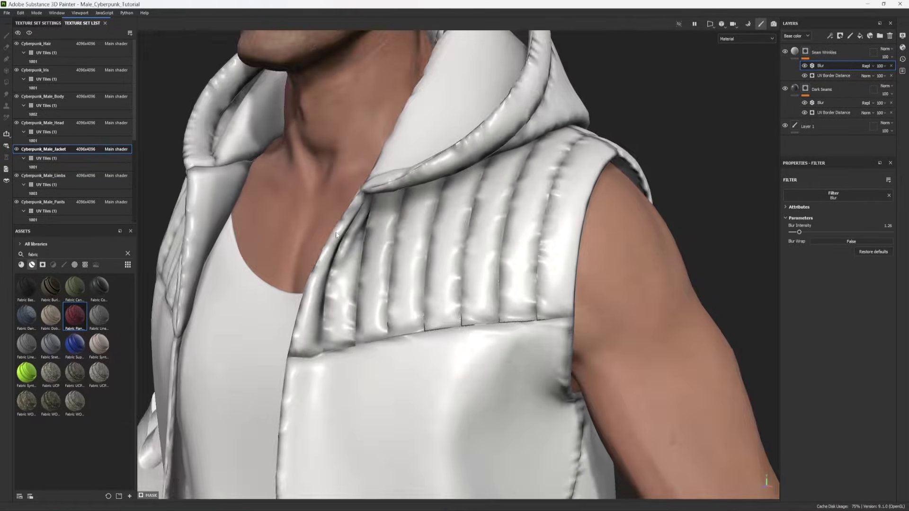
pyautogui.keyDown('alt'); pyautogui.moveTo(476, 258); pyautogui.dragTo(503, 278); pyautogui.keyUp('alt')
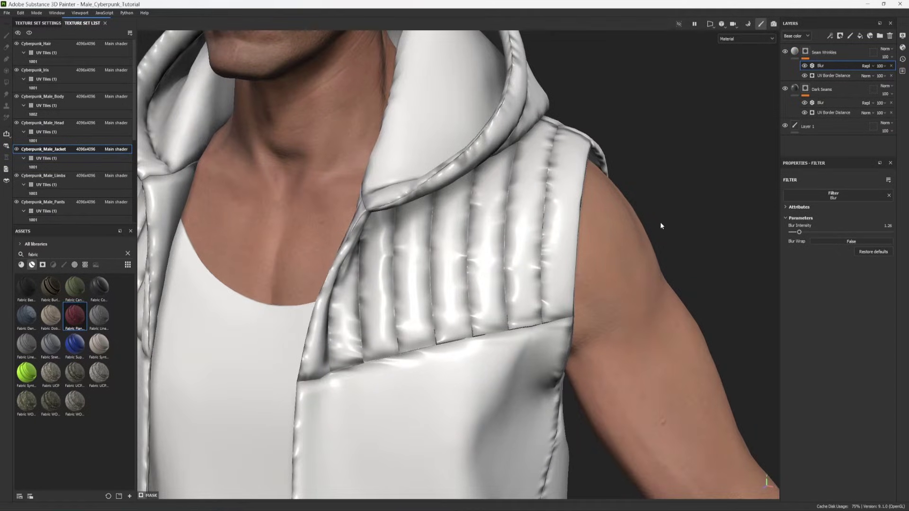
# Add a Levels effect to the Seam Wrinkles layer's content and set its affected channel to Height.
pyautogui.click(795, 53)
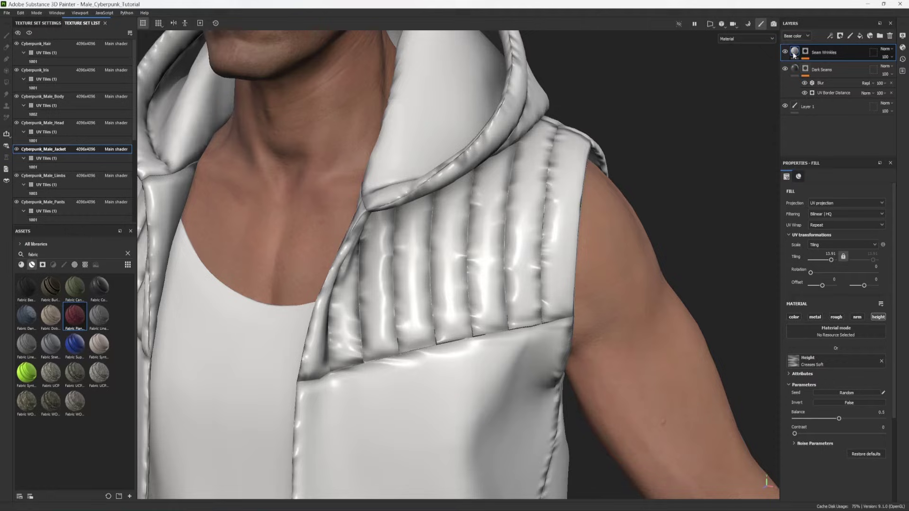
pyautogui.click(830, 36)
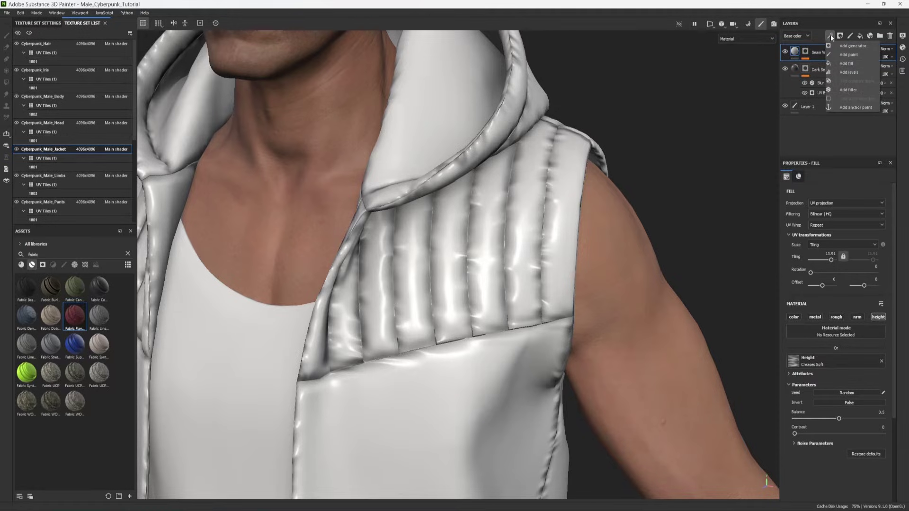
pyautogui.click(843, 73)
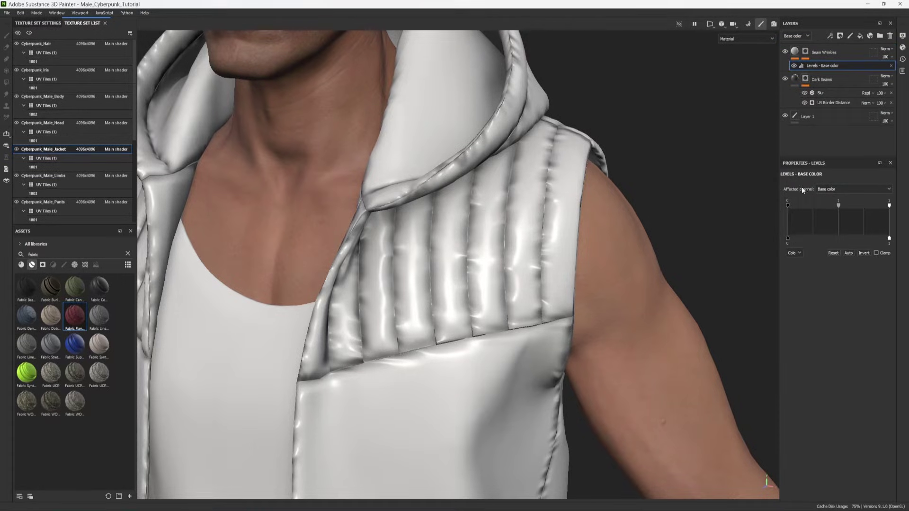
pyautogui.click(825, 190)
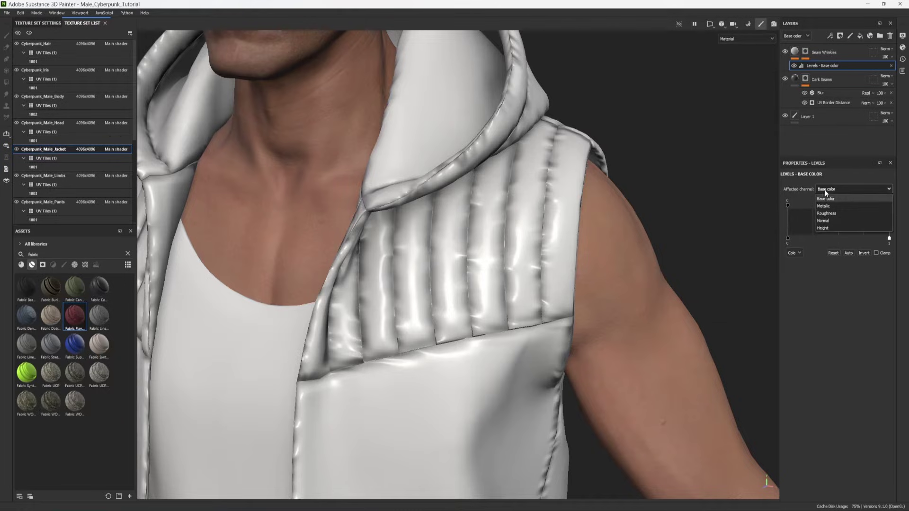
pyautogui.click(825, 229)
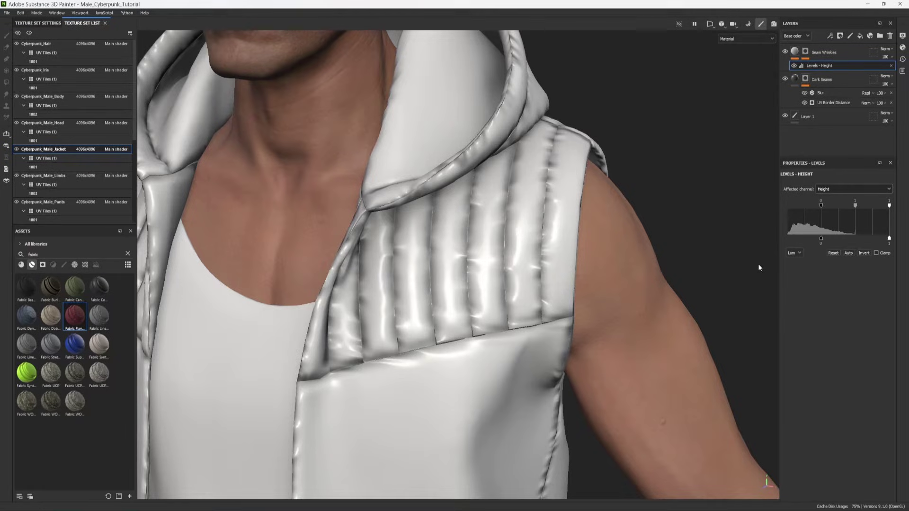
# Narrow the Seam Wrinkles height levels to an output range of -0.142 to 0.5 and check the vest's back.
pyautogui.moveTo(821, 238)
pyautogui.mouseDown()
pyautogui.moveTo(811, 242)
pyautogui.moveTo(840, 240)
pyautogui.moveTo(788, 241)
pyautogui.moveTo(853, 240)
pyautogui.mouseUp()
pyautogui.moveTo(788, 239)
pyautogui.mouseDown()
pyautogui.moveTo(828, 240)
pyautogui.moveTo(817, 241)
pyautogui.mouseUp()
pyautogui.keyDown('alt'); pyautogui.moveTo(325, 216); pyautogui.dragTo(368, 291, button='middle'); pyautogui.keyUp('alt')
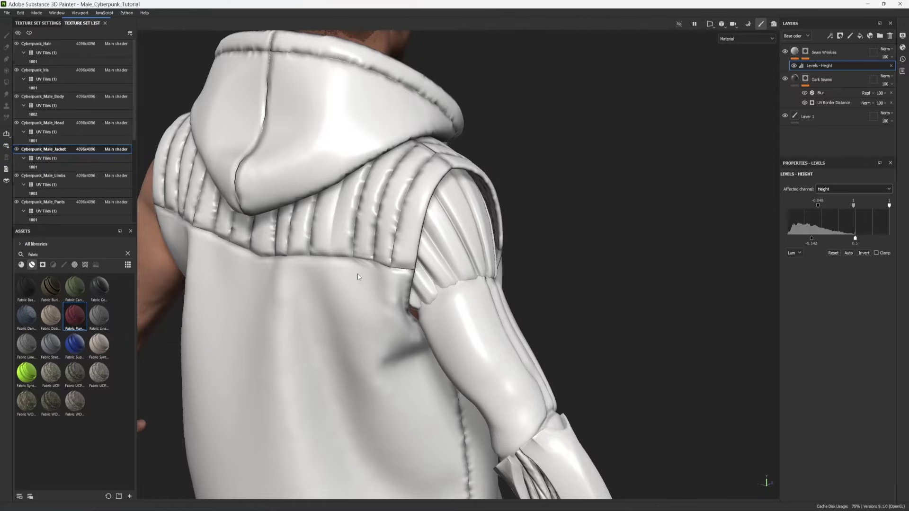
# Try Cloth Fold Medium and Cloth Fold Large as the Seam Wrinkles height texture, and return to Creases Soft.
pyautogui.click(796, 53)
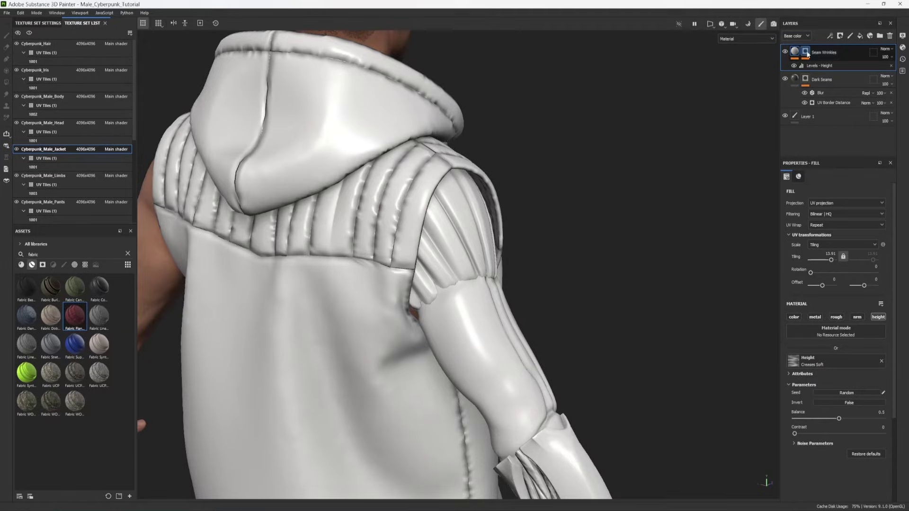
pyautogui.click(795, 364)
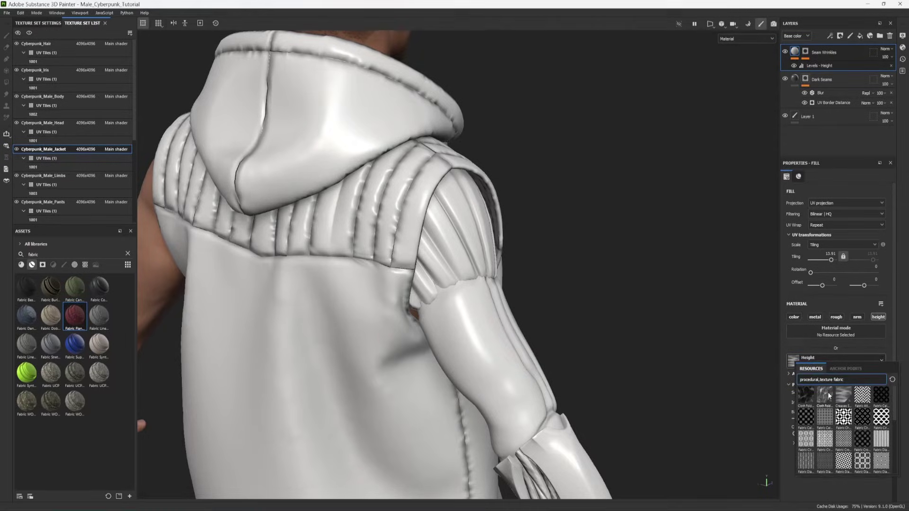
pyautogui.click(827, 394)
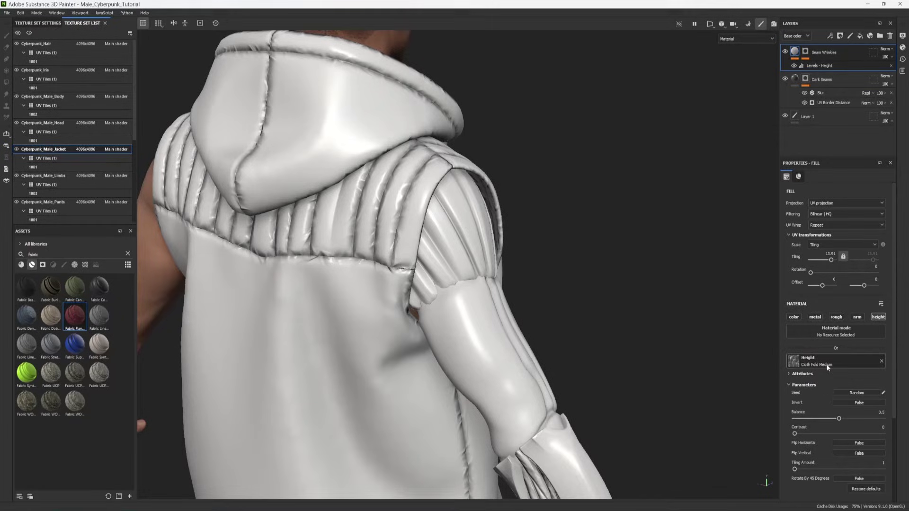
pyautogui.click(825, 362)
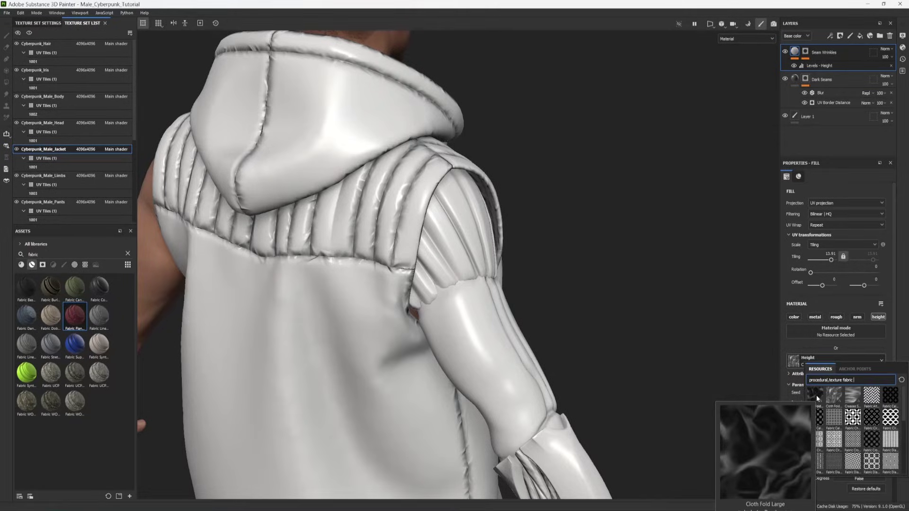
pyautogui.click(816, 395)
pyautogui.keyDown('alt'); pyautogui.moveTo(592, 284); pyautogui.dragTo(504, 285); pyautogui.keyUp('alt')
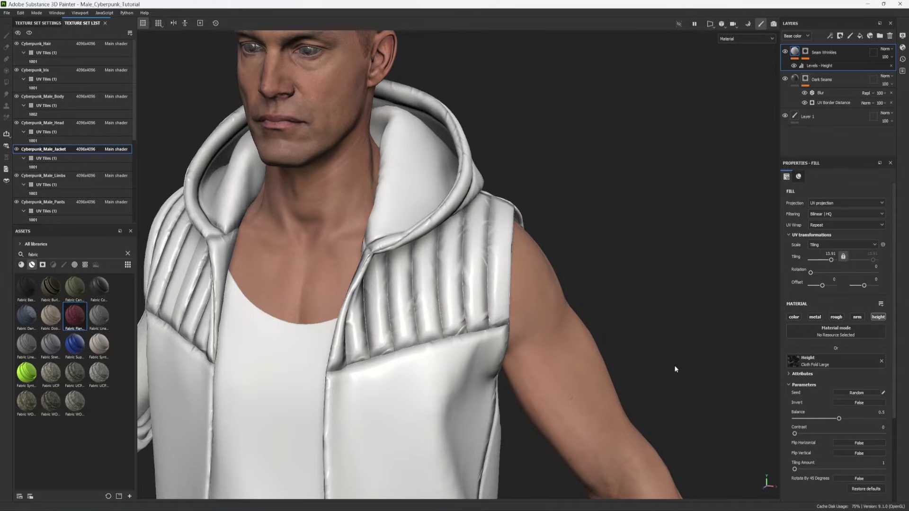
pyautogui.click(828, 362)
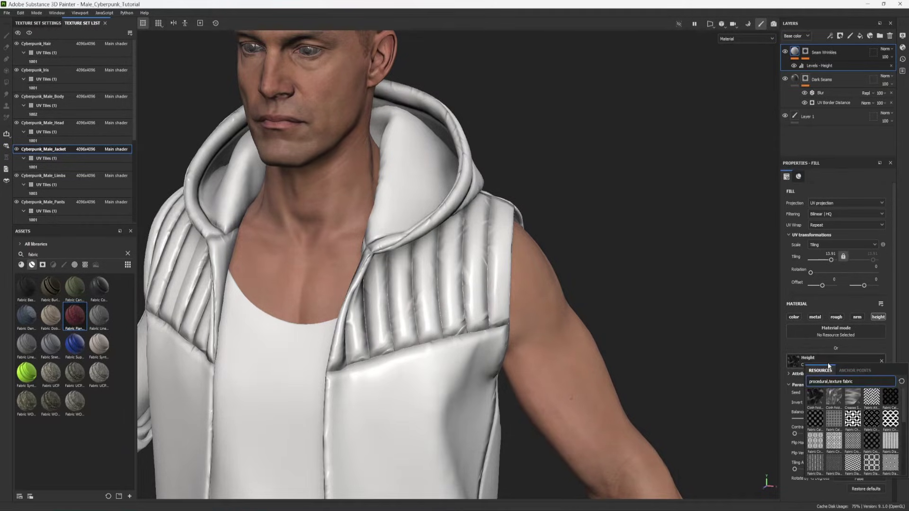
pyautogui.click(853, 396)
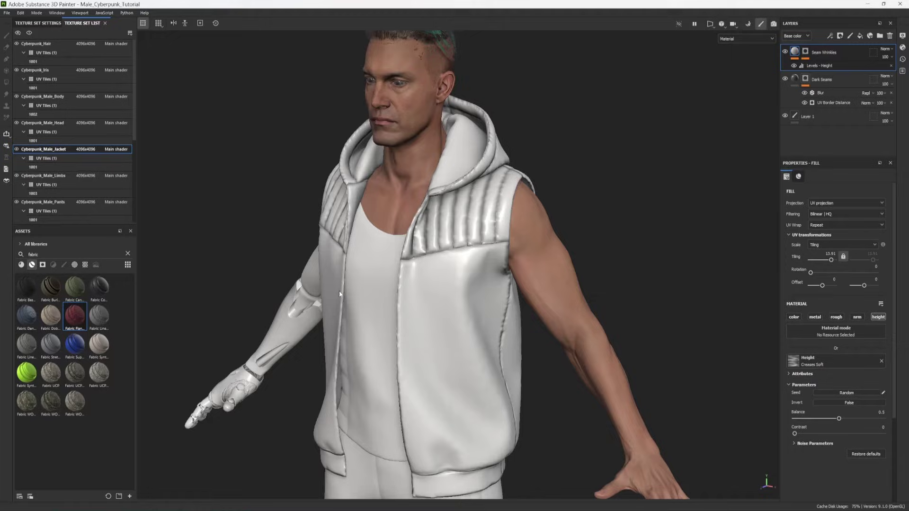
# Copy the Seam Wrinkles and Dark Seams layers together and hide the Cyberpunk_Male_Jacket texture set.
pyautogui.click(836, 80)
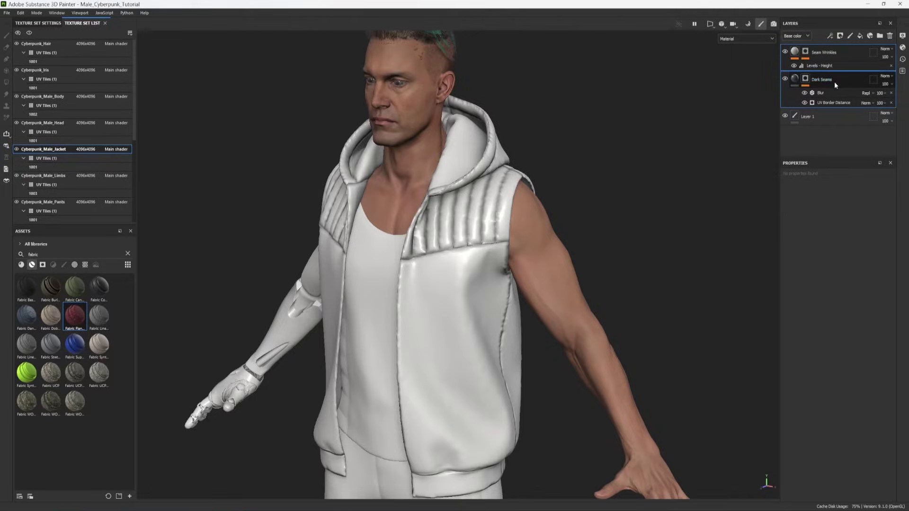
pyautogui.click(17, 149)
pyautogui.scroll(2, 424, 290)
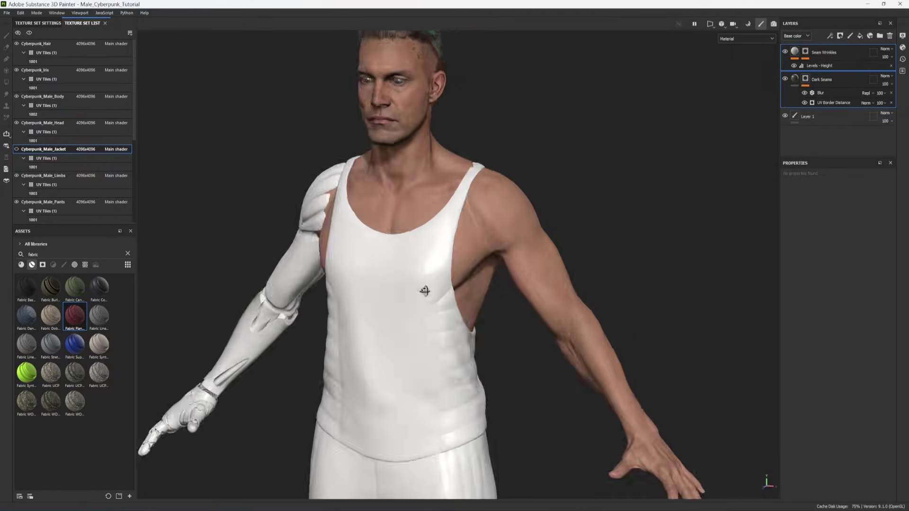
pyautogui.press('f')
pyautogui.scroll(-2, 53, 111)
# Paste both seam layers into the Cyberpunk_Male_Shirt texture set and check the shirt's side seams.
pyautogui.click(59, 176)
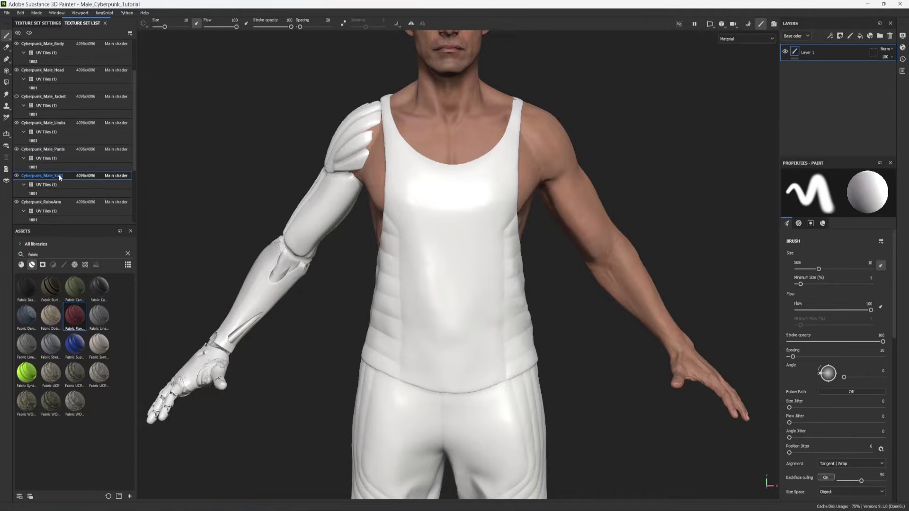
pyautogui.hotkey('ctrl', 'v')
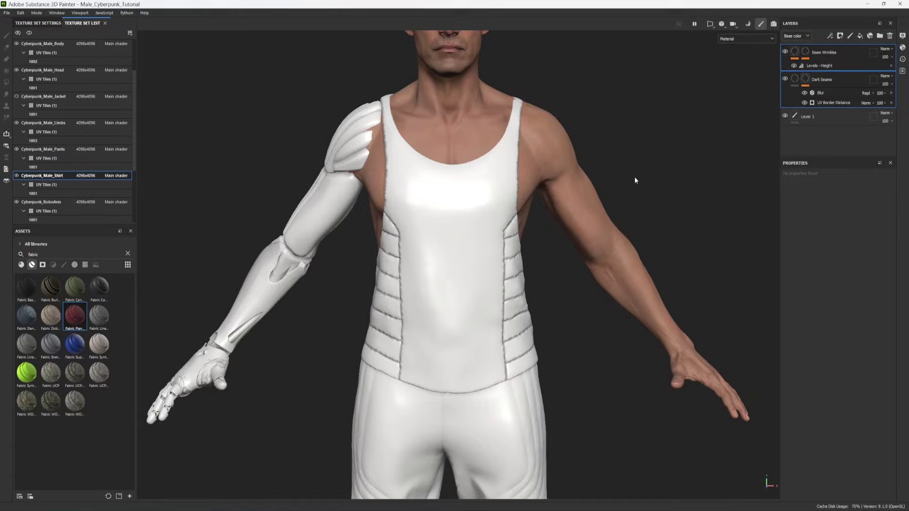
pyautogui.scroll(5, 430, 291)
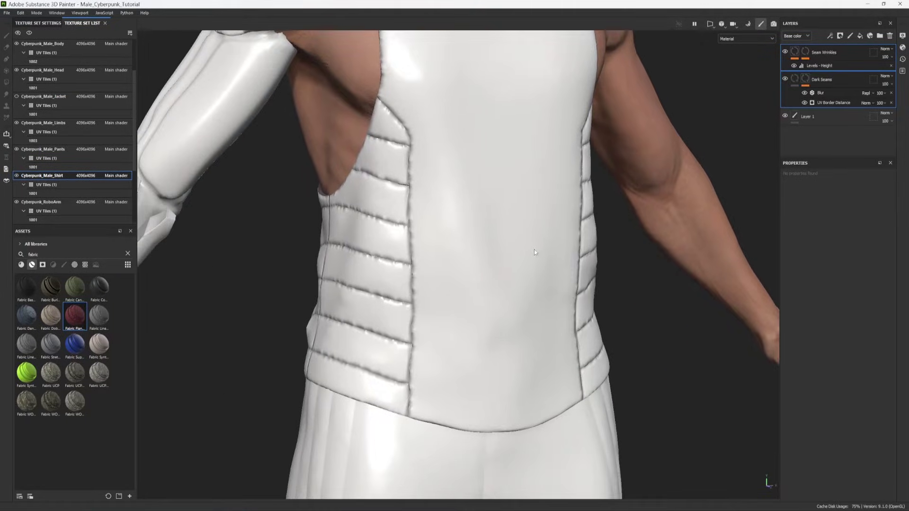
# Paste both seam layers into the Cyberpunk_Male_Pants texture set and check the trouser seams from several sides.
pyautogui.click(55, 148)
pyautogui.keyDown('alt'); pyautogui.moveTo(400, 281); pyautogui.dragTo(393, 57, button='middle'); pyautogui.keyUp('alt')
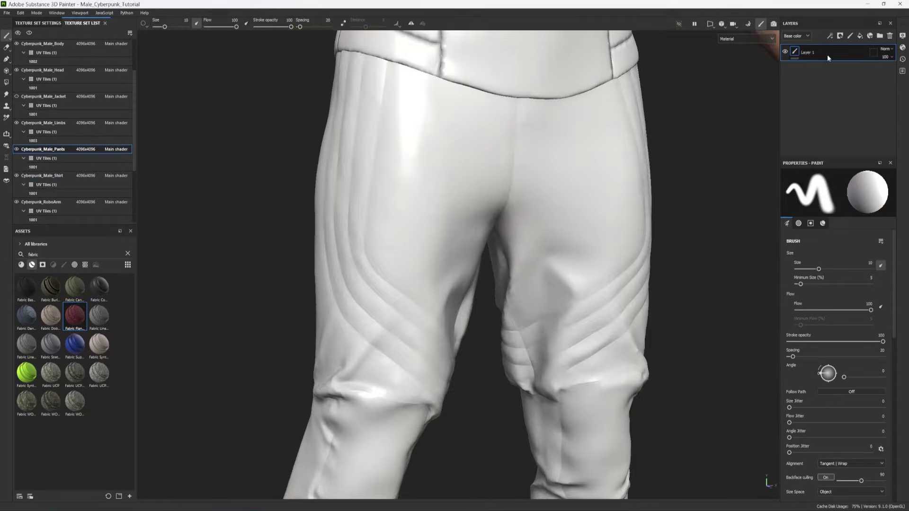
pyautogui.hotkey('ctrl', 'v')
pyautogui.scroll(-2, 479, 284)
pyautogui.keyDown('alt'); pyautogui.moveTo(478, 284); pyautogui.dragTo(459, 236, button='middle'); pyautogui.keyUp('alt')
pyautogui.keyDown('alt'); pyautogui.moveTo(458, 233); pyautogui.dragTo(402, 208); pyautogui.keyUp('alt')
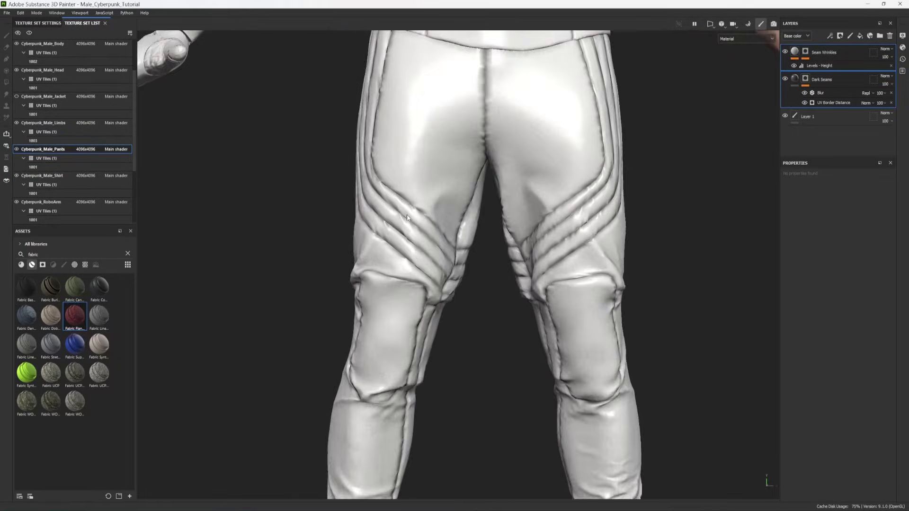
pyautogui.keyDown('alt'); pyautogui.moveTo(402, 208); pyautogui.dragTo(388, 267, button='middle'); pyautogui.keyUp('alt')
pyautogui.keyDown('alt'); pyautogui.moveTo(393, 258); pyautogui.dragTo(537, 243); pyautogui.keyUp('alt')
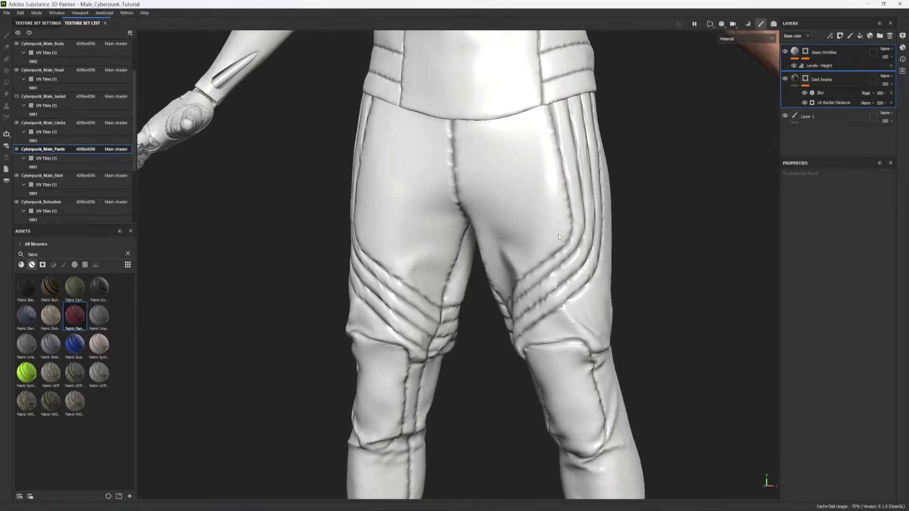
pyautogui.keyDown('alt'); pyautogui.moveTo(562, 237); pyautogui.dragTo(428, 255, button='middle'); pyautogui.keyUp('alt')
pyautogui.keyDown('alt'); pyautogui.moveTo(428, 256); pyautogui.dragTo(561, 271, button='right'); pyautogui.keyUp('alt')
# Add a height-only fill layer above the pants' Seam Wrinkles, using Cloth Fold Large at tiling 7.12.
pyautogui.click(846, 53)
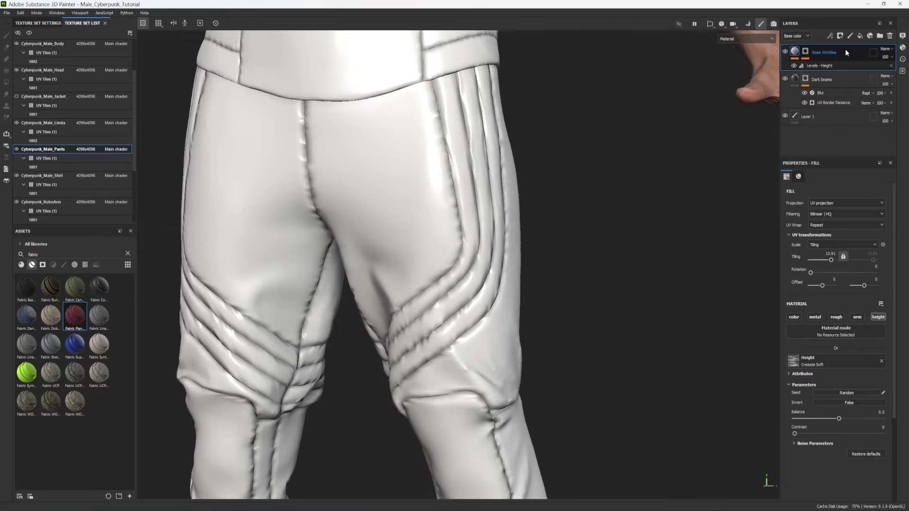
pyautogui.click(860, 36)
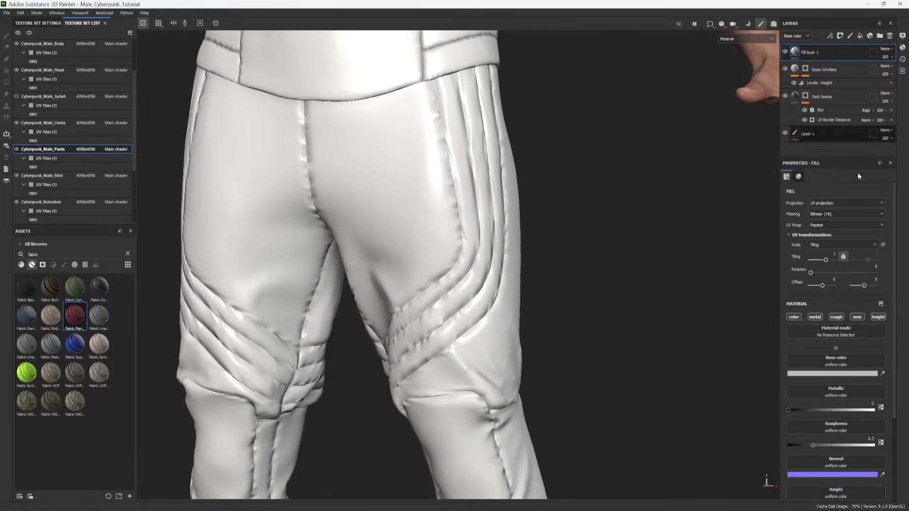
pyautogui.click(794, 316)
pyautogui.click(815, 316)
pyautogui.click(836, 317)
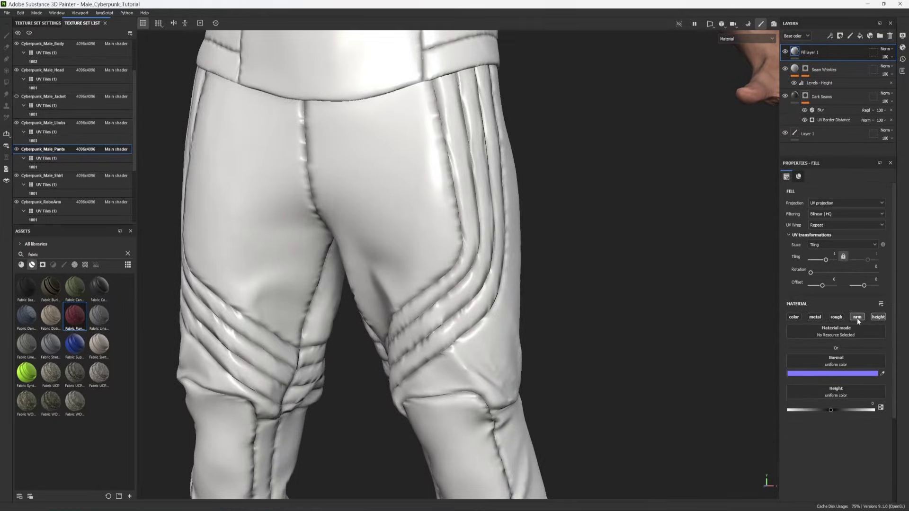
pyautogui.click(857, 317)
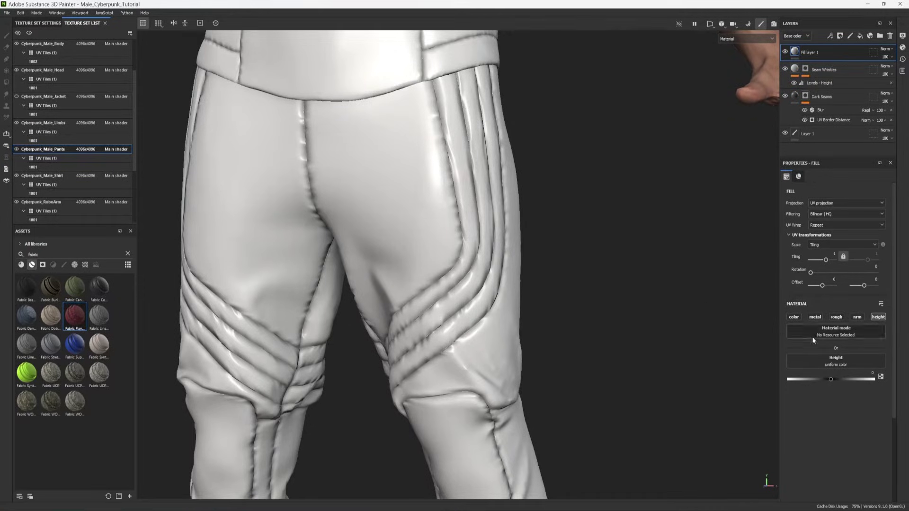
pyautogui.click(814, 361)
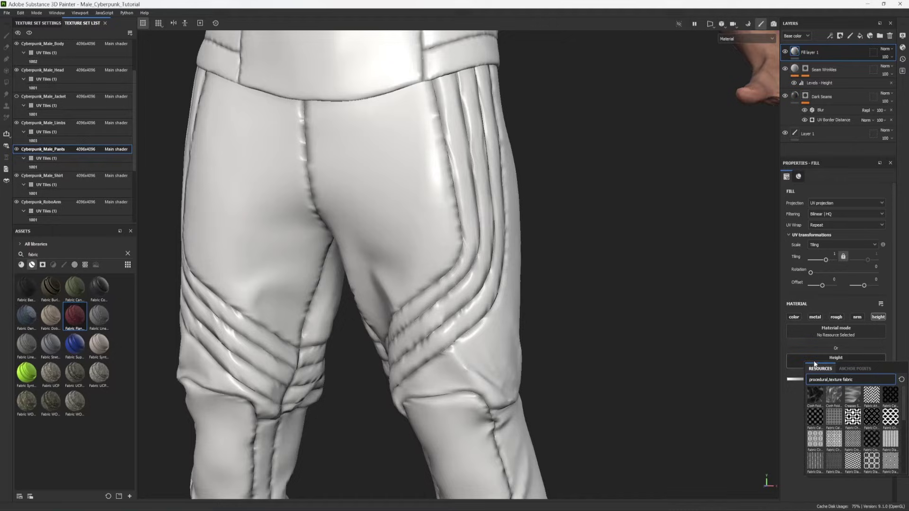
pyautogui.click(832, 394)
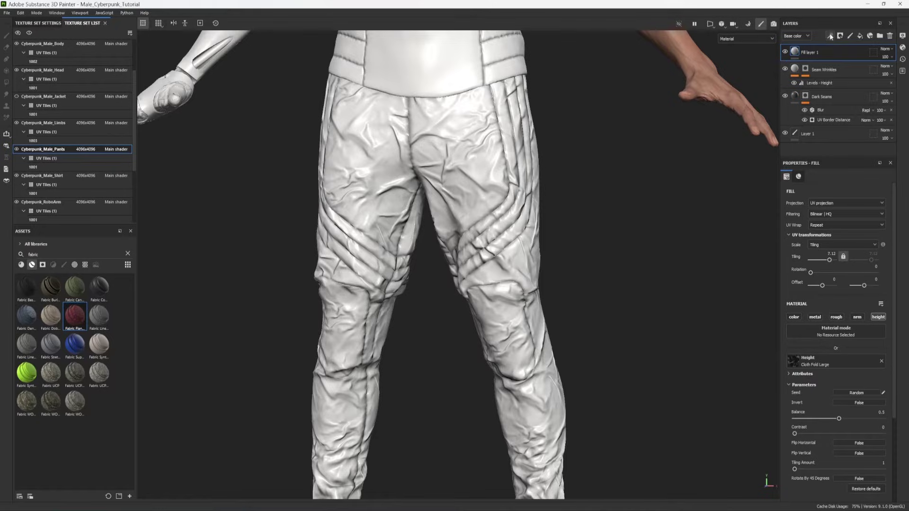
# Add a Levels effect for the Height channel to the pants' cloth fold layer, with output range -0.163 to 0.266.
pyautogui.click(831, 36)
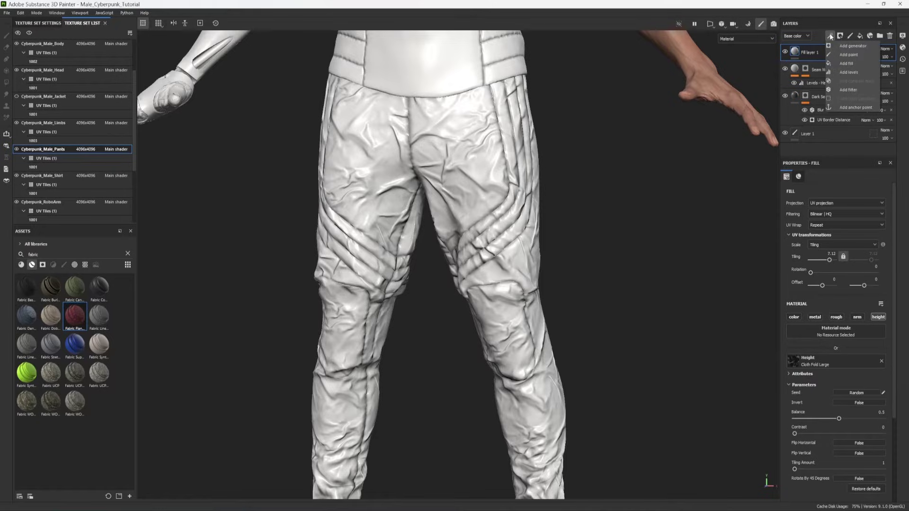
pyautogui.click(843, 73)
pyautogui.click(826, 190)
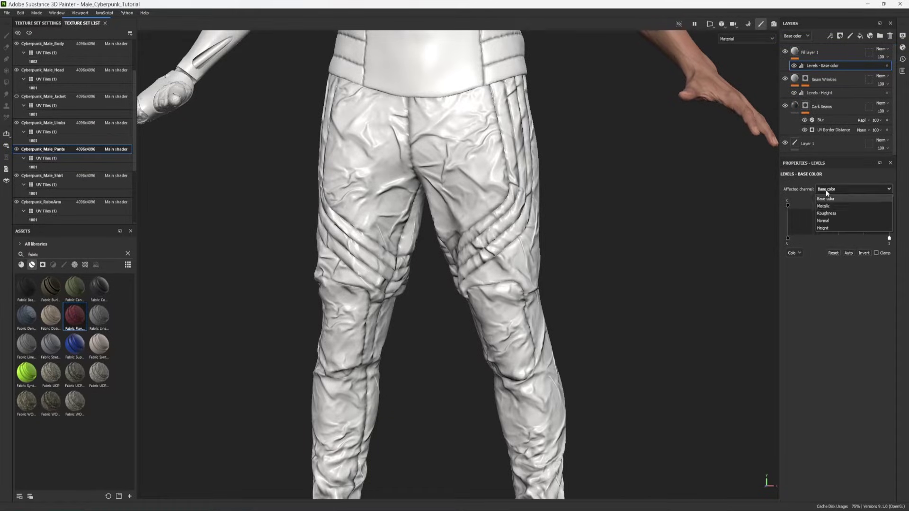
pyautogui.click(824, 227)
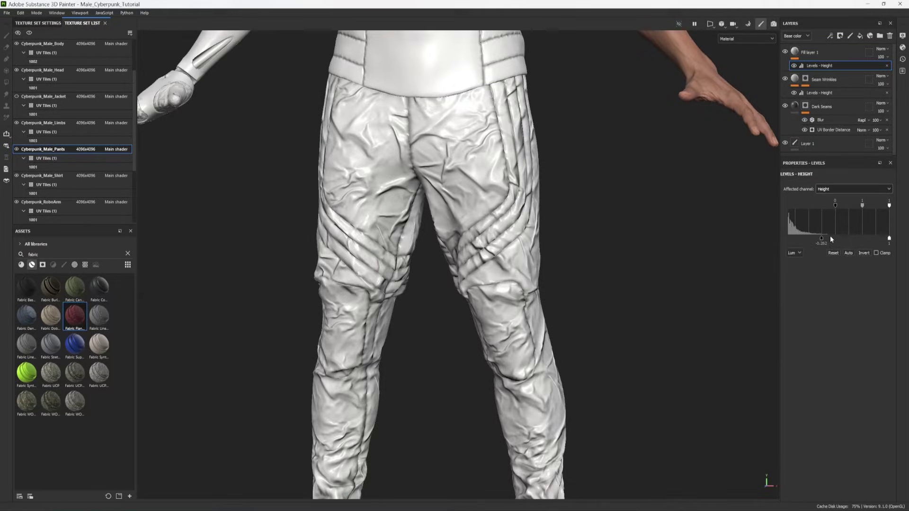
pyautogui.moveTo(889, 238)
pyautogui.mouseDown()
pyautogui.moveTo(827, 238)
pyautogui.moveTo(850, 238)
pyautogui.mouseUp()
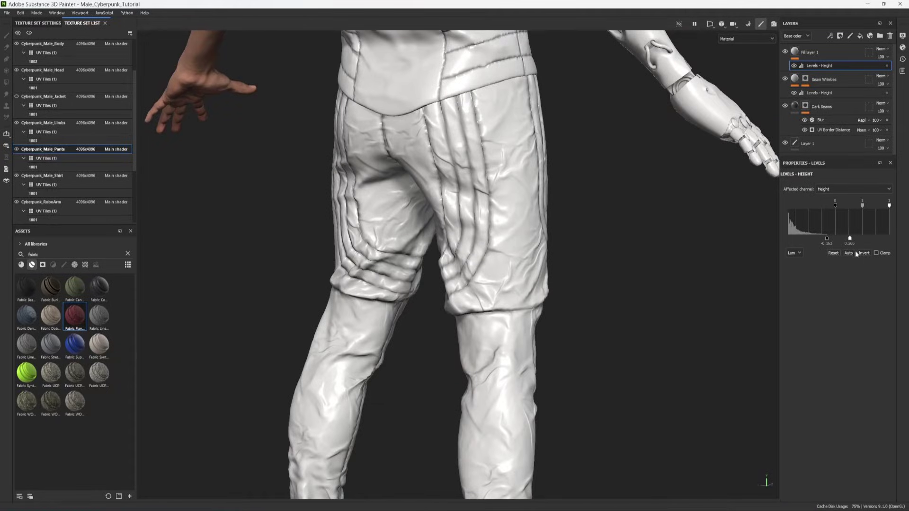
# Lower the upper output limit of the pants' cloth fold height levels and inspect the trouser wrinkles.
pyautogui.moveTo(850, 239); pyautogui.dragTo(844, 238)
pyautogui.keyDown('alt'); pyautogui.moveTo(491, 234); pyautogui.dragTo(312, 277); pyautogui.keyUp('alt')
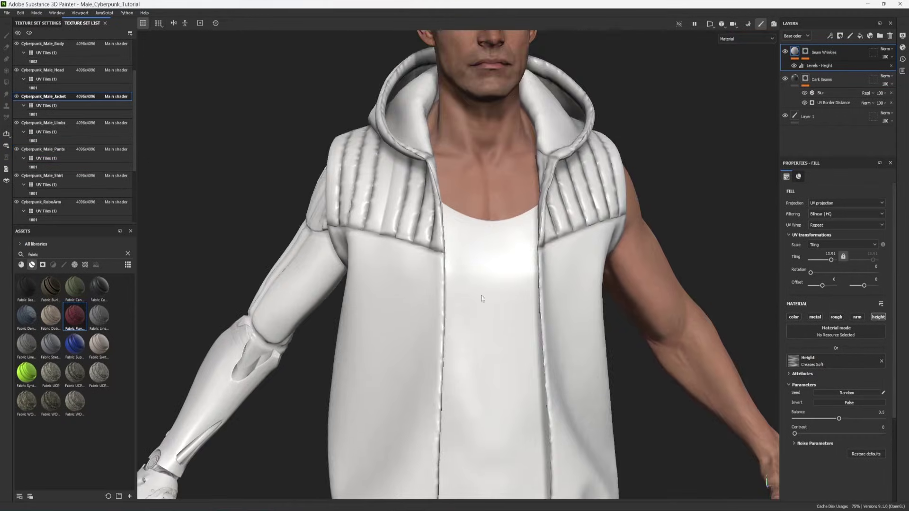
# Examine the jacket's side, hem and shoulder seams from the front, back and both sides.
pyautogui.keyDown('alt'); pyautogui.moveTo(482, 298); pyautogui.dragTo(379, 168); pyautogui.keyUp('alt')
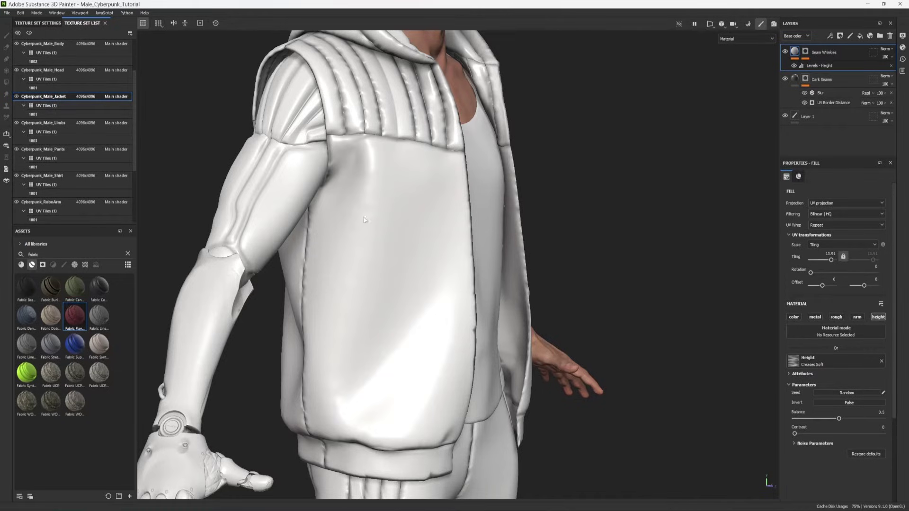
pyautogui.keyDown('alt'); pyautogui.moveTo(367, 181); pyautogui.dragTo(370, 195, button='middle'); pyautogui.keyUp('alt')
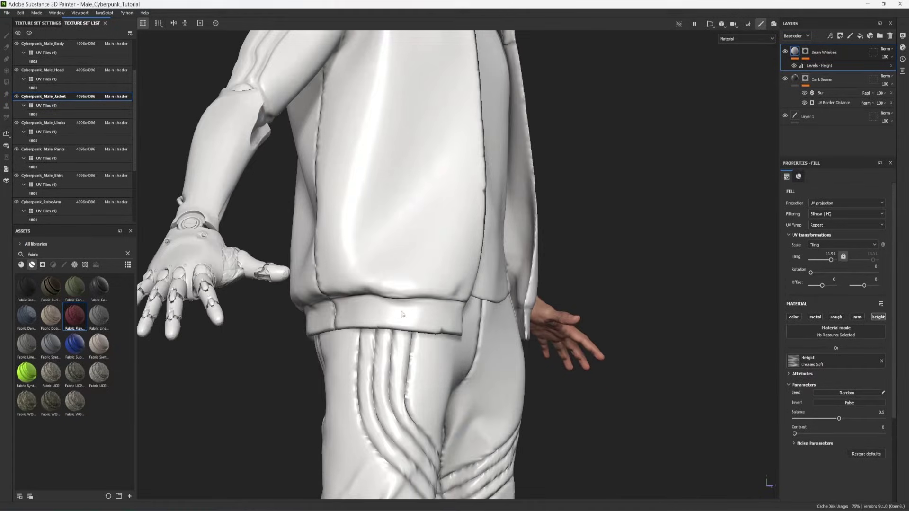
pyautogui.keyDown('alt'); pyautogui.moveTo(402, 314); pyautogui.dragTo(478, 298); pyautogui.keyUp('alt')
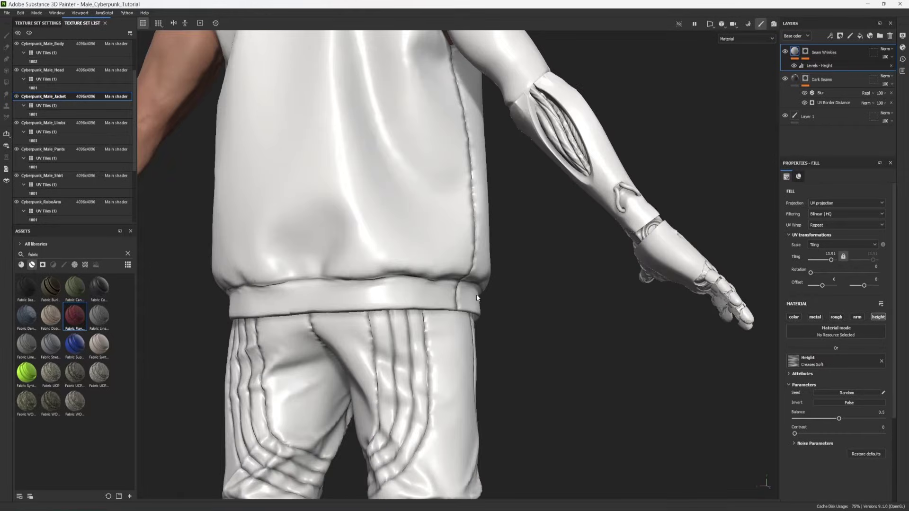
pyautogui.keyDown('alt'); pyautogui.moveTo(250, 298); pyautogui.dragTo(664, 315); pyautogui.keyUp('alt')
pyautogui.keyDown('alt'); pyautogui.moveTo(204, 237); pyautogui.dragTo(458, 297, button='middle'); pyautogui.keyUp('alt')
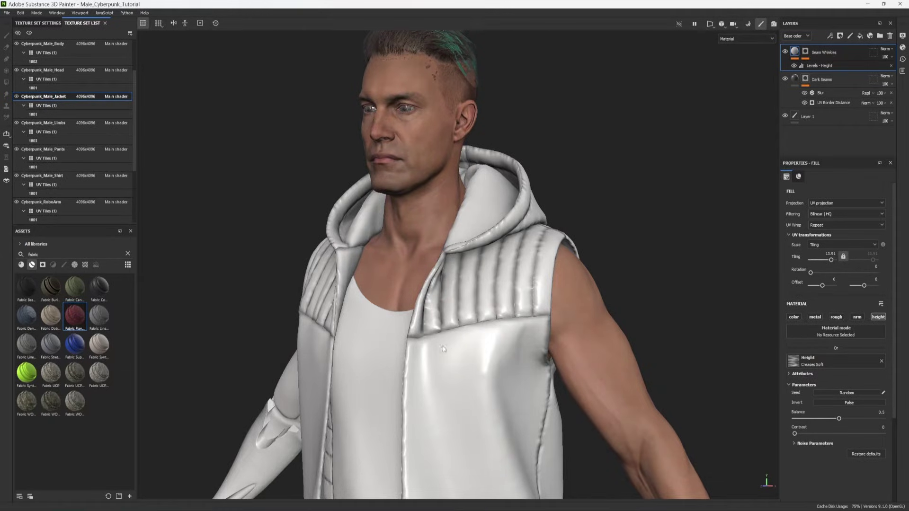
pyautogui.keyDown('alt'); pyautogui.moveTo(443, 349); pyautogui.dragTo(460, 151, button='middle'); pyautogui.keyUp('alt')
pyautogui.keyDown('alt'); pyautogui.moveTo(460, 156); pyautogui.dragTo(562, 203); pyautogui.keyUp('alt')
pyautogui.keyDown('alt'); pyautogui.moveTo(284, 186); pyautogui.dragTo(347, 124, button='middle'); pyautogui.keyUp('alt')
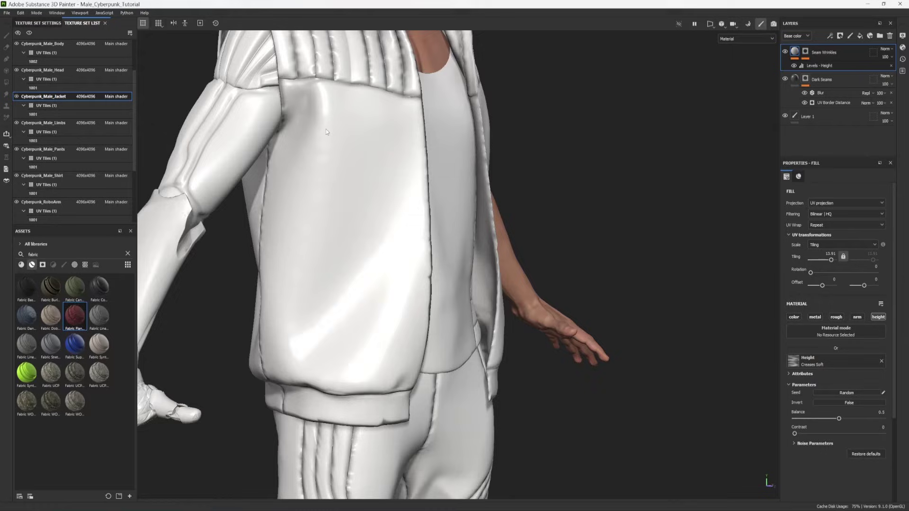
# Apply the Fabric Baseball Hat smart material to the Cyberpunk_Male_Jacket texture set.
pyautogui.click(44, 255)
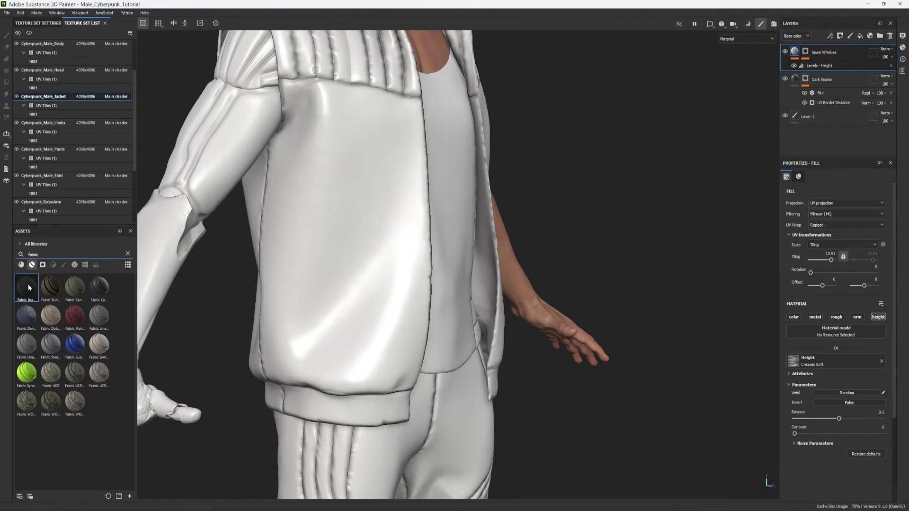
pyautogui.moveTo(28, 287)
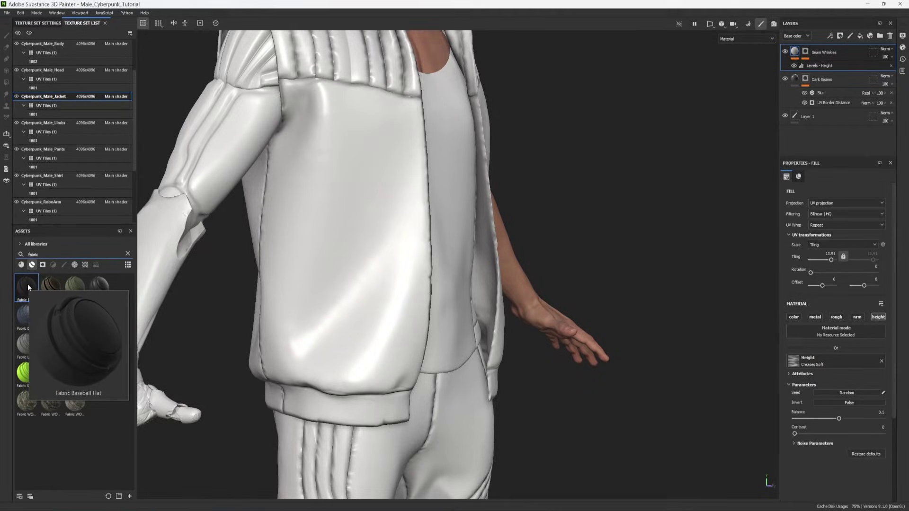
pyautogui.moveTo(28, 284); pyautogui.dragTo(554, 249)
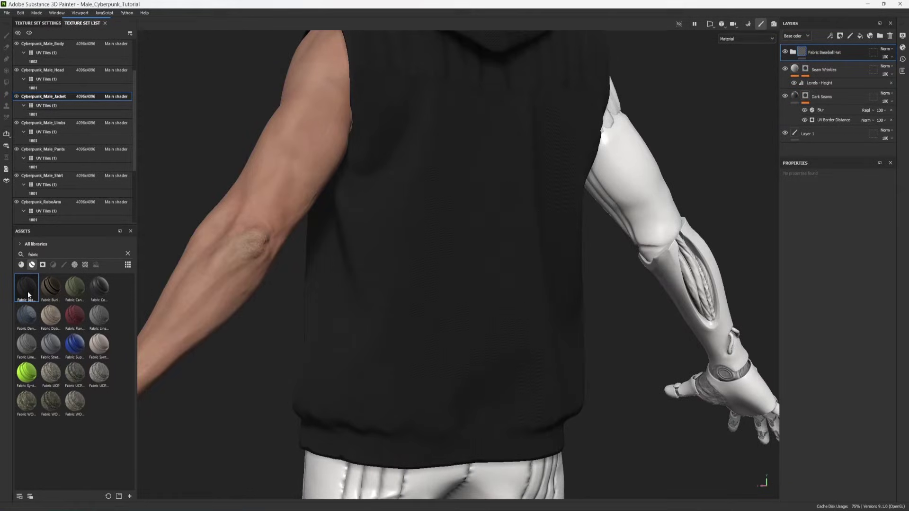
# Switch to the Adobe Substance 3D Assets website and browse its materials, plus the Fabric category of another online material library.
pyautogui.moveTo(27, 291)
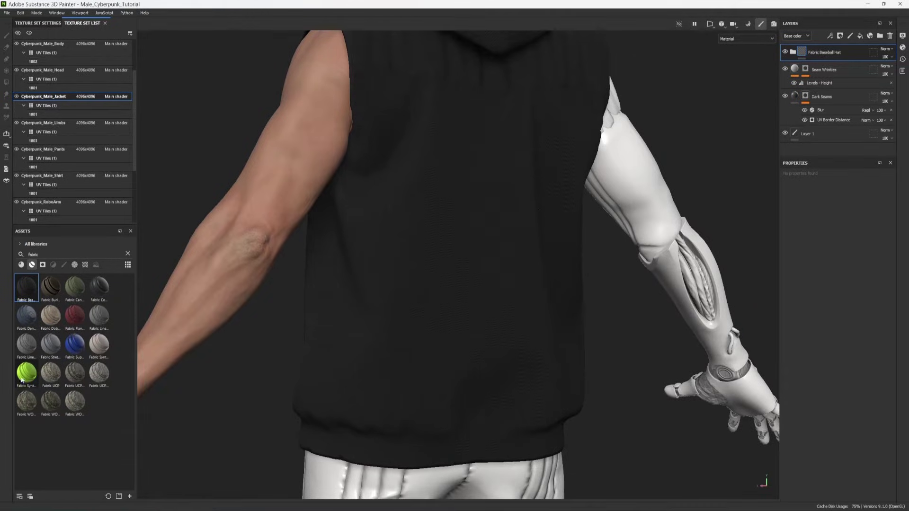
pyautogui.moveTo(27, 375)
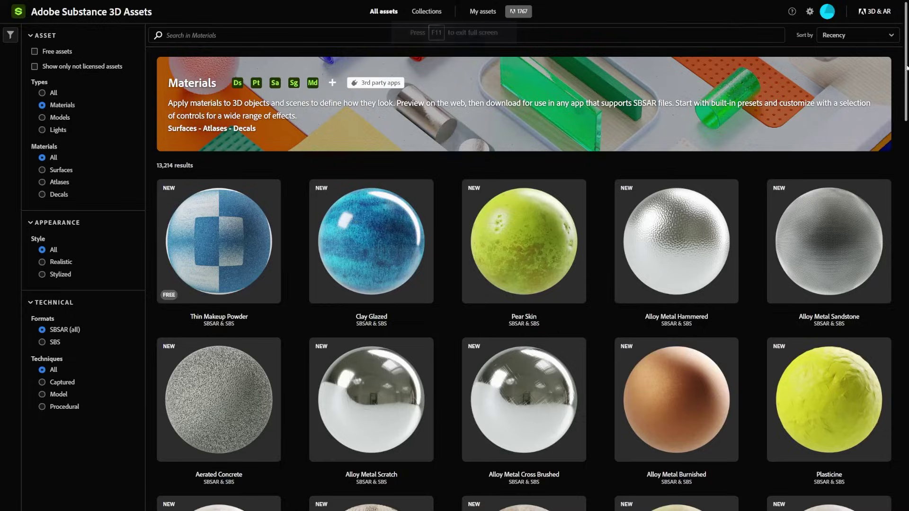
pyautogui.scroll(-3, 906, 102)
pyautogui.scroll(-12, 906, 102)
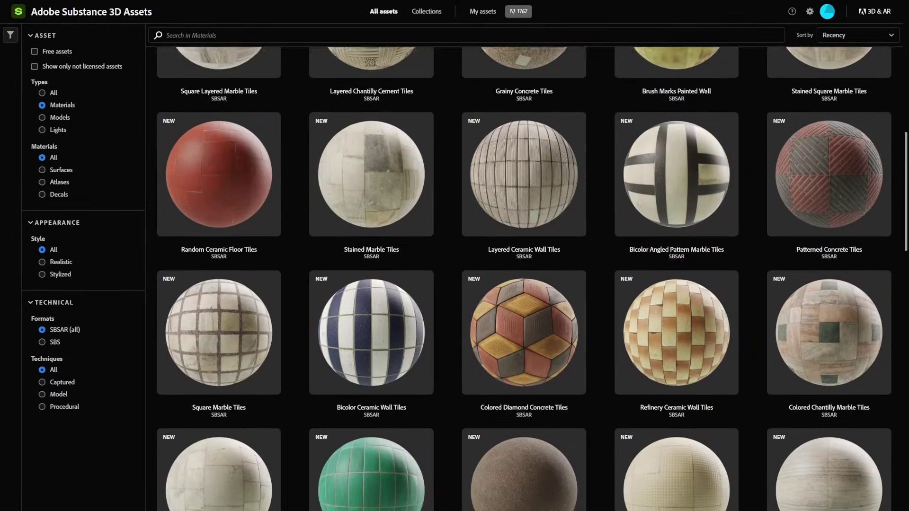
pyautogui.scroll(-15, 531, 279)
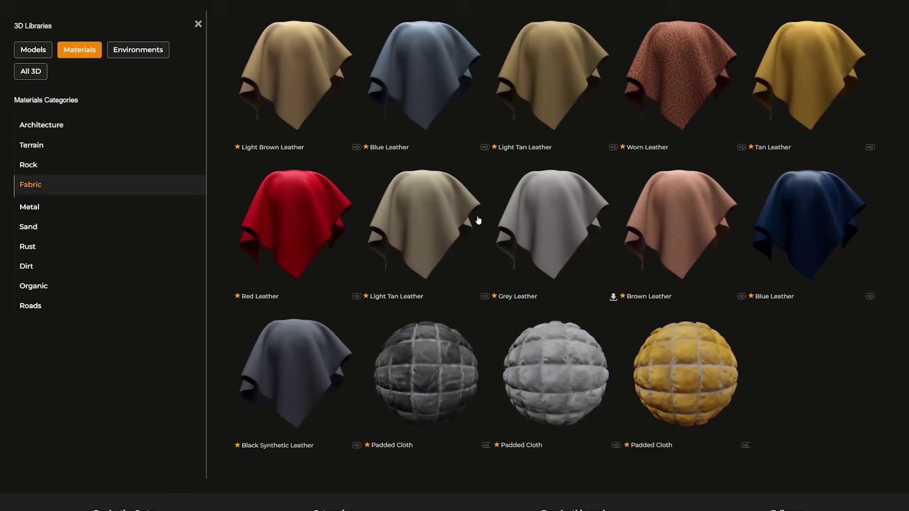
pyautogui.scroll(3, 802, 260)
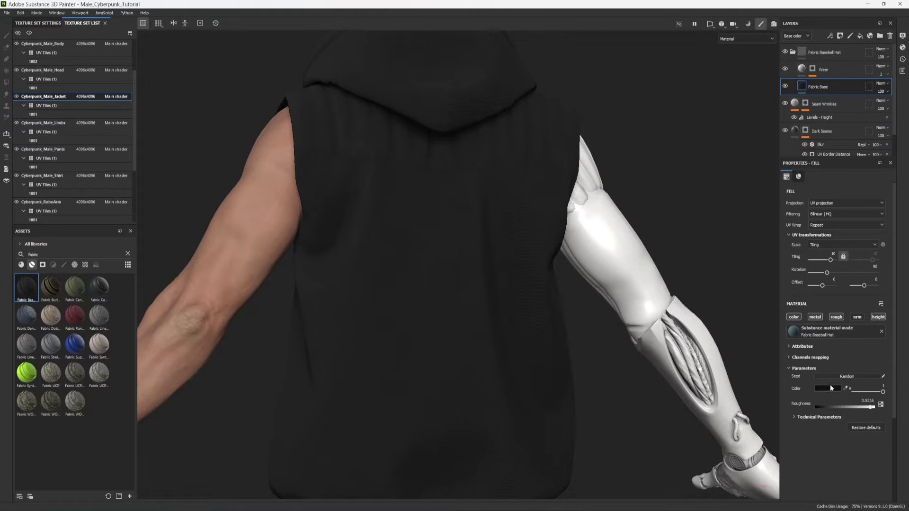
# Set the color of the jacket's Fabric Base layer to a lighter charcoal grey and inspect the weave up close.
pyautogui.click(833, 387)
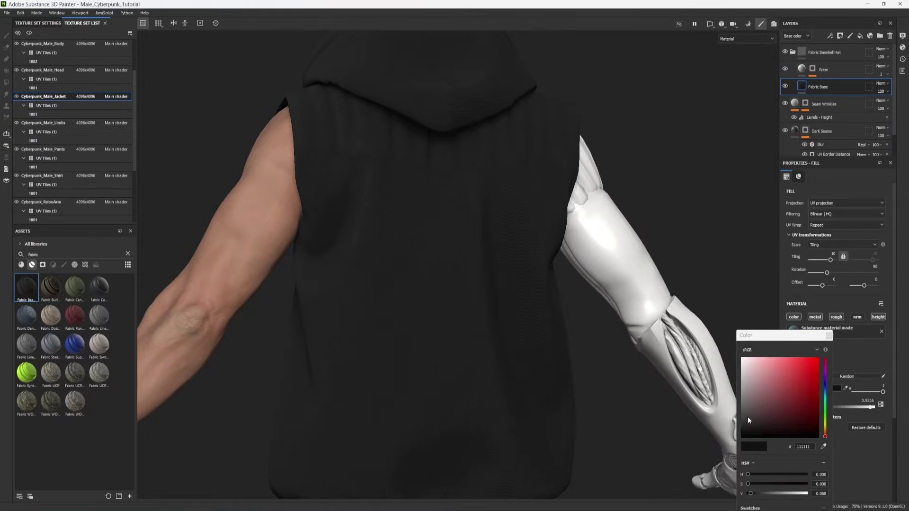
pyautogui.moveTo(748, 417); pyautogui.dragTo(741, 426)
pyautogui.click(481, 301)
pyautogui.keyDown('alt'); pyautogui.moveTo(481, 304); pyautogui.dragTo(487, 230, button='middle'); pyautogui.keyUp('alt')
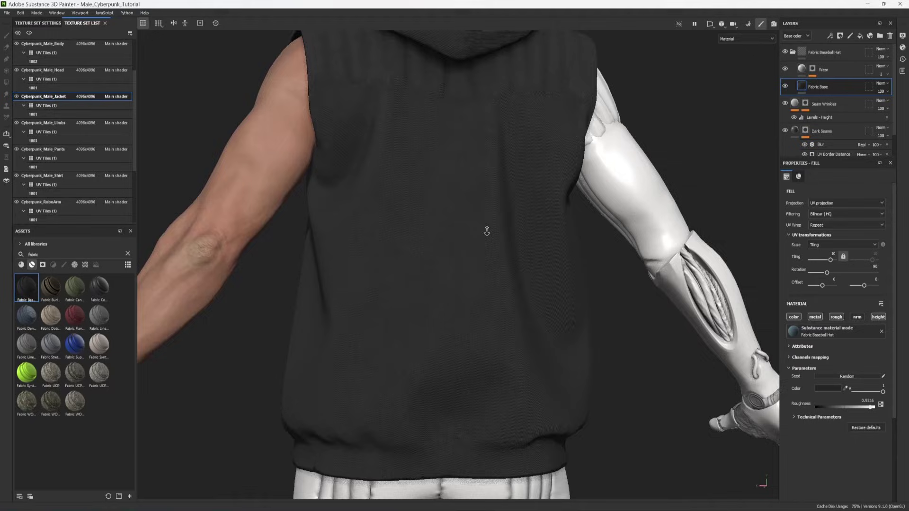
pyautogui.keyDown('alt'); pyautogui.moveTo(488, 229); pyautogui.dragTo(572, 256, button='right'); pyautogui.keyUp('alt')
pyautogui.keyDown('alt'); pyautogui.moveTo(572, 256); pyautogui.dragTo(566, 188); pyautogui.keyUp('alt')
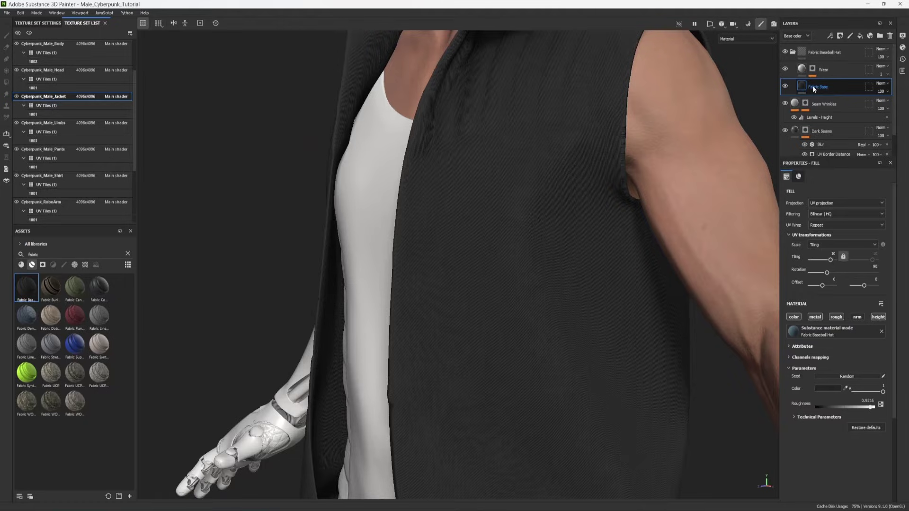
pyautogui.press('Return')
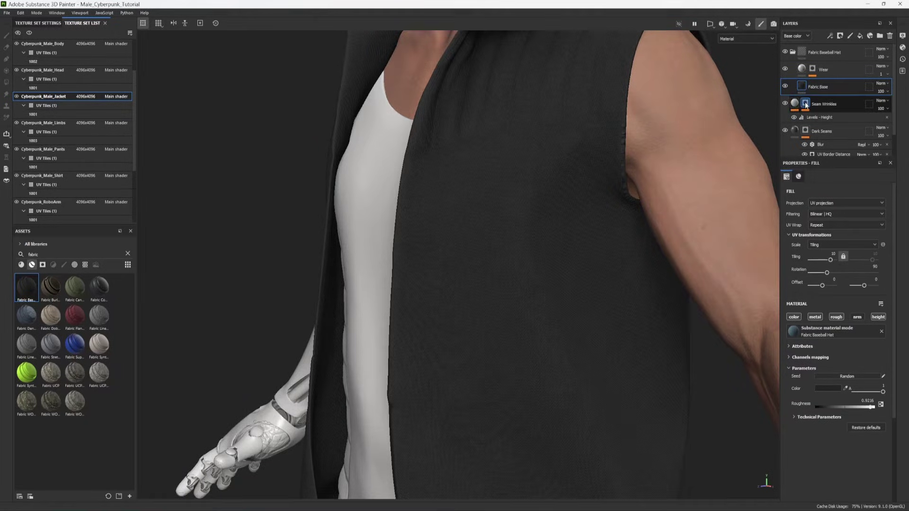
pyautogui.keyDown('alt'); pyautogui.moveTo(551, 209); pyautogui.dragTo(474, 223); pyautogui.keyUp('alt')
# Set the Global Balance of the Wear layer's Mask Editor to 0.88 and check the worn edges on the jacket.
pyautogui.click(801, 69)
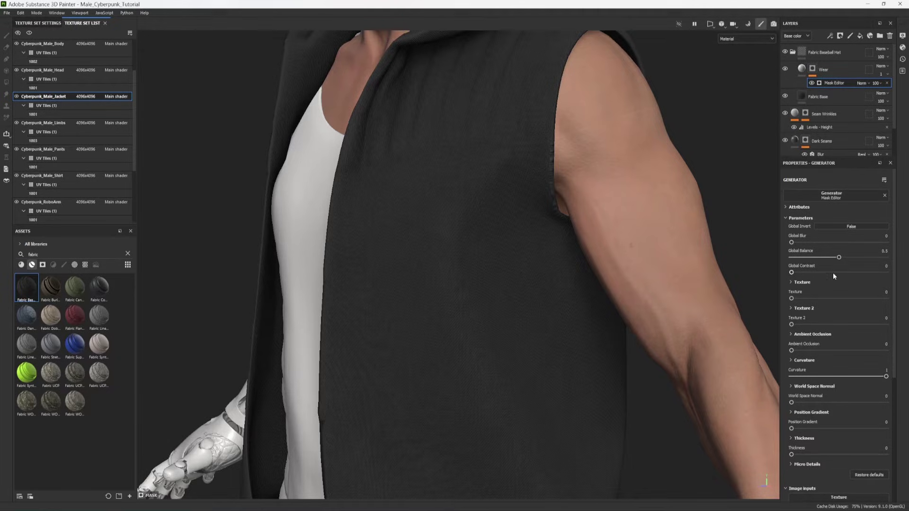
pyautogui.moveTo(851, 258); pyautogui.dragTo(874, 258)
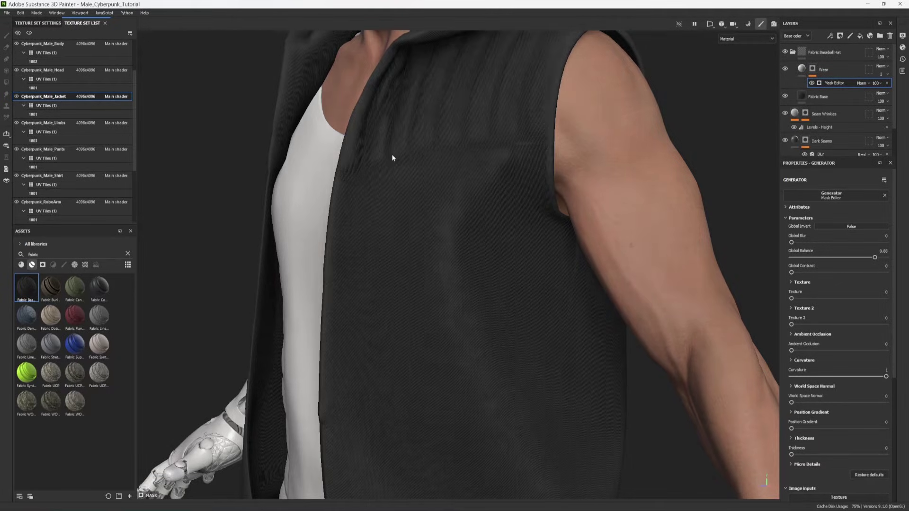
pyautogui.keyDown('alt'); pyautogui.moveTo(392, 158); pyautogui.dragTo(458, 103); pyautogui.keyUp('alt')
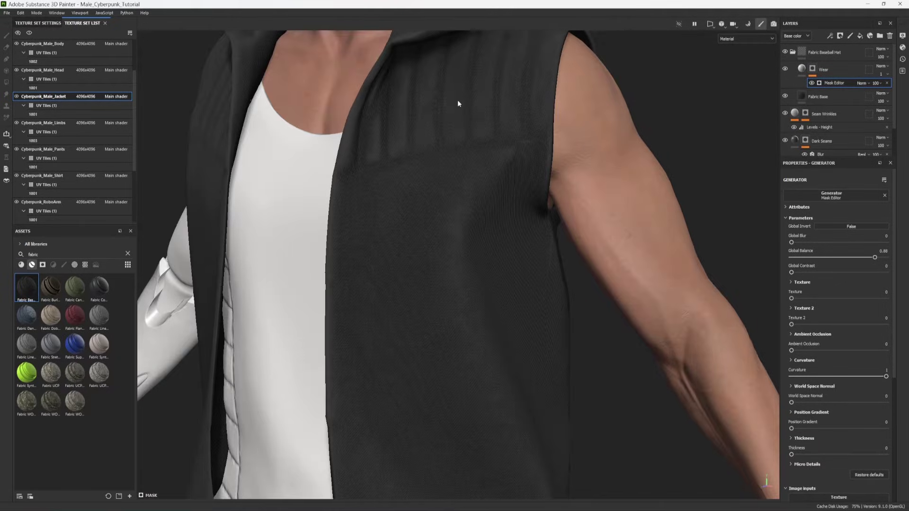
# Move the Fabric Baseball Hat folder below the Dark Seams layer, directly above Layer 1.
pyautogui.click(795, 53)
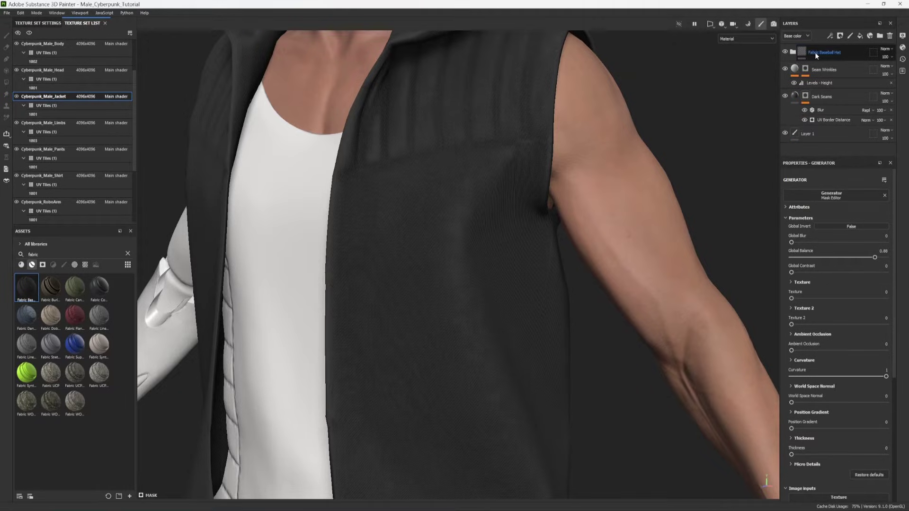
pyautogui.moveTo(856, 48); pyautogui.dragTo(852, 116)
pyautogui.keyDown('alt'); pyautogui.moveTo(514, 218); pyautogui.dragTo(534, 195); pyautogui.keyUp('alt')
pyautogui.keyDown('alt'); pyautogui.moveTo(413, 172); pyautogui.dragTo(474, 223); pyautogui.keyUp('alt')
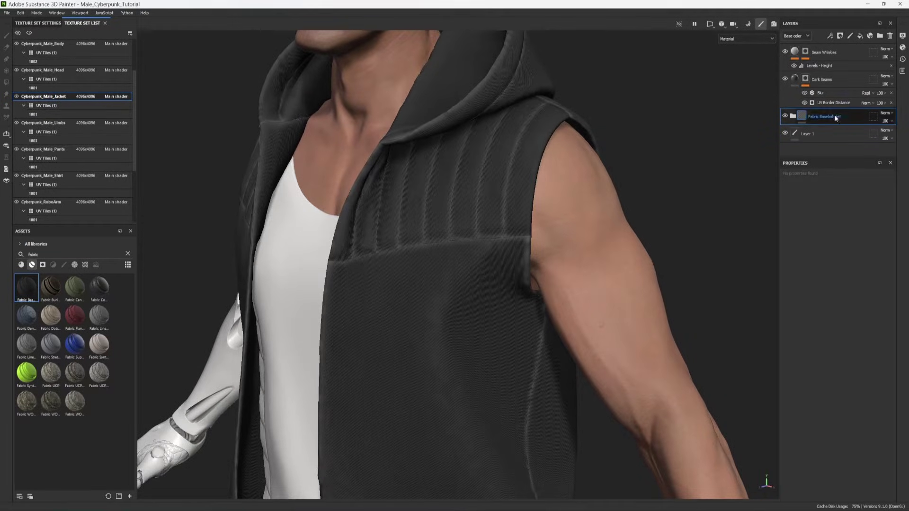
# Set the jacket's Dark Seams layer to Multiply blending with an opacity of 48.
pyautogui.click(795, 80)
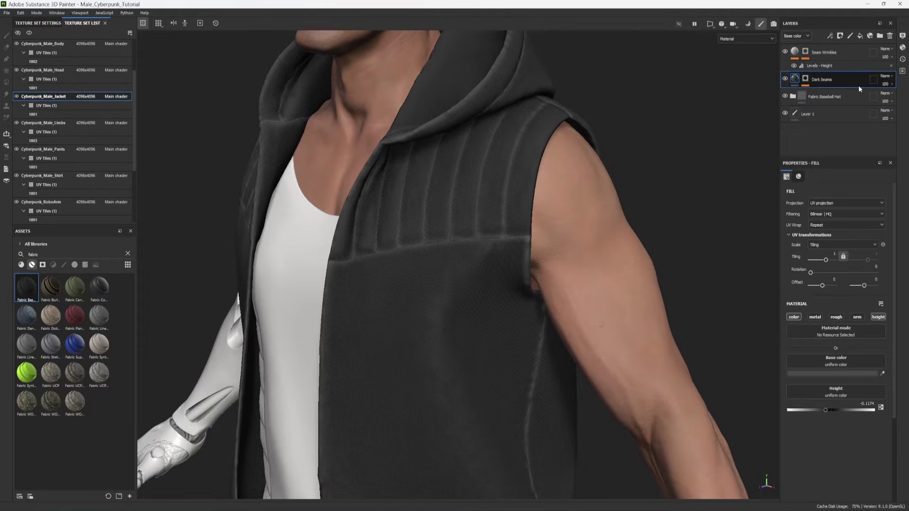
pyautogui.click(885, 75)
pyautogui.click(870, 114)
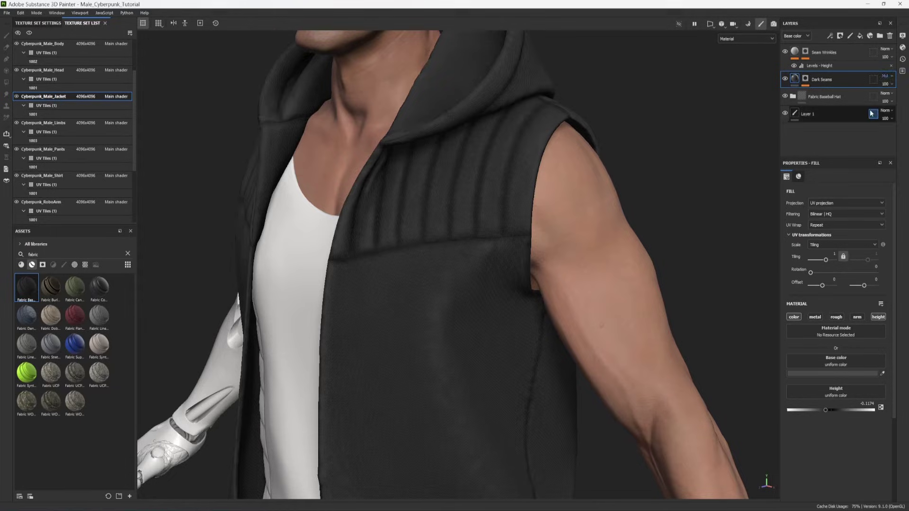
pyautogui.click(891, 85)
pyautogui.moveTo(906, 97); pyautogui.dragTo(890, 97)
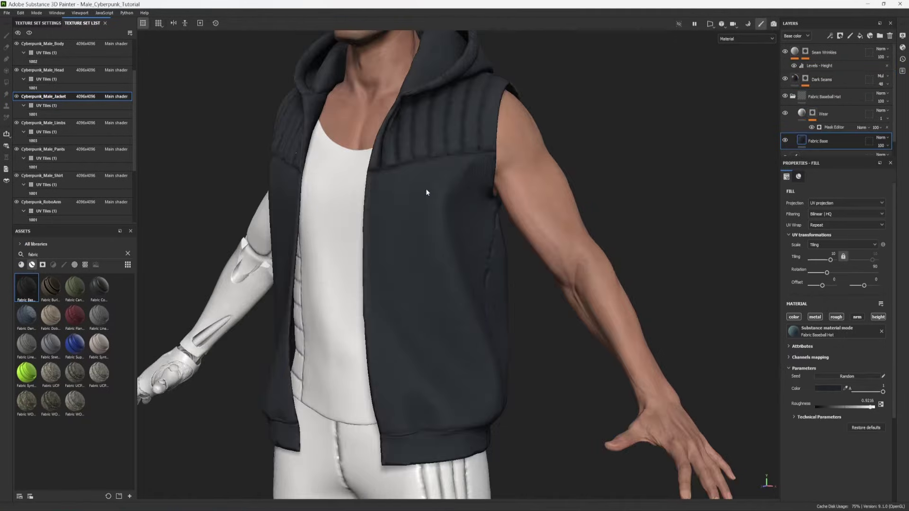
# Inspect the jacket's fabric weave up close and add a black mask to the Fabric Baseball Hat folder.
pyautogui.scroll(5, 451, 274)
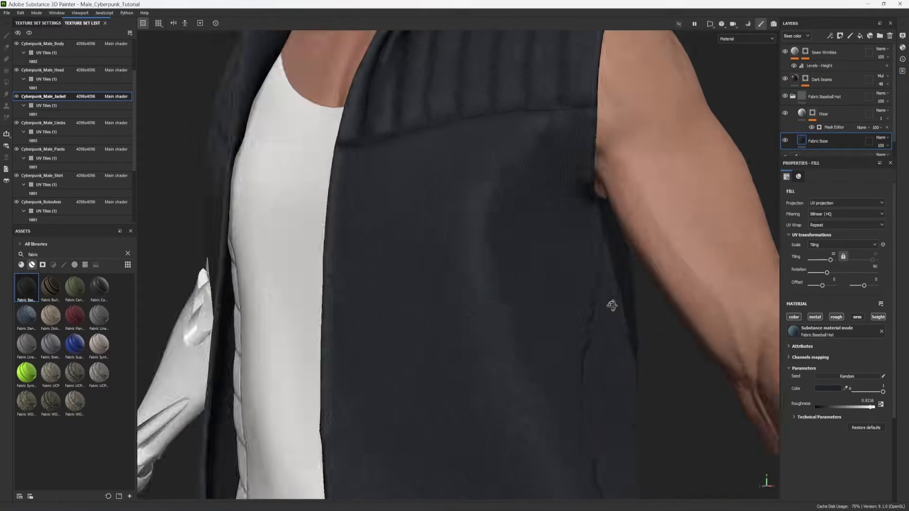
pyautogui.scroll(2, 612, 306)
pyautogui.click(792, 96)
pyautogui.click(840, 36)
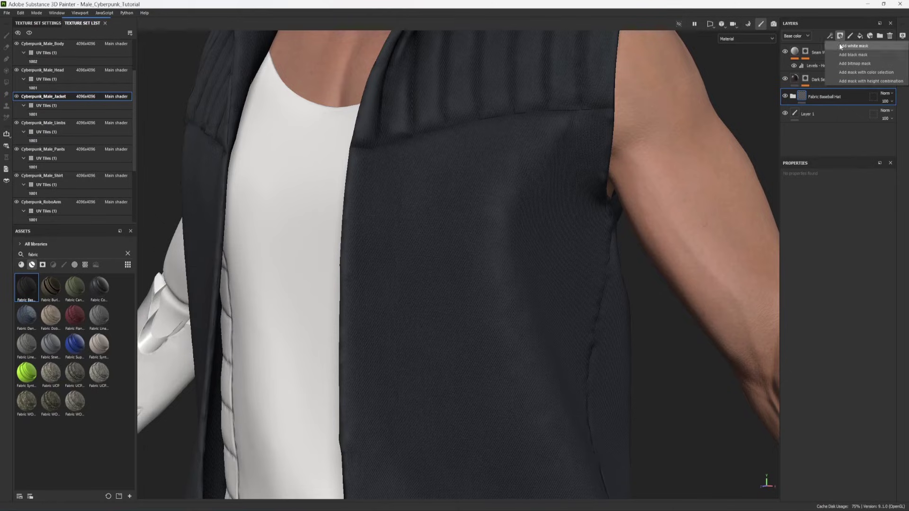
pyautogui.click(842, 55)
# Reveal the fabric on the jacket's front and back panels and the hood using Polygon Fill with UV chunk fill on the mask.
pyautogui.scroll(-4, 473, 261)
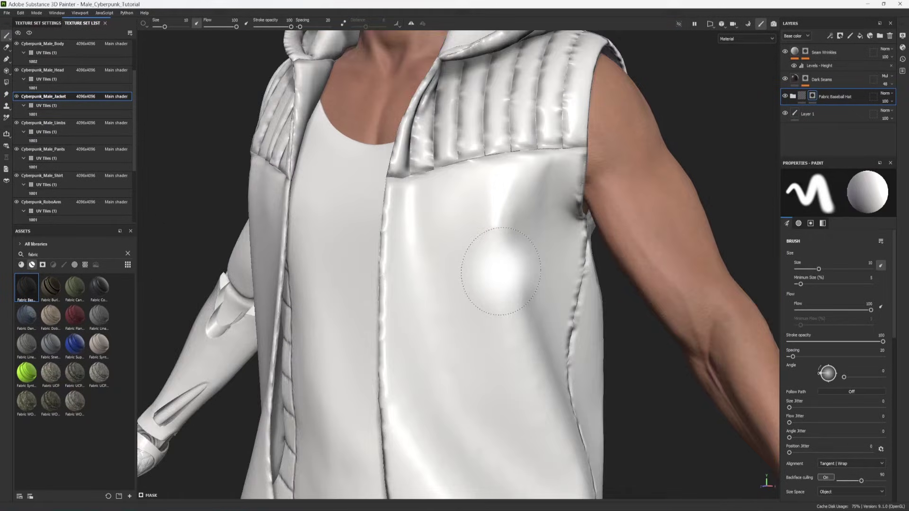
pyautogui.keyDown('alt'); pyautogui.moveTo(488, 298); pyautogui.dragTo(497, 190, button='middle'); pyautogui.keyUp('alt')
pyautogui.click(7, 83)
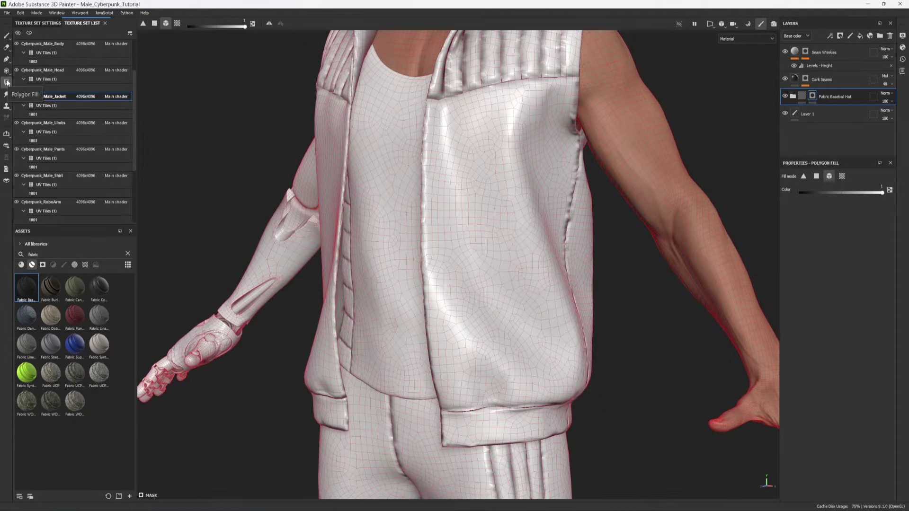
pyautogui.click(841, 177)
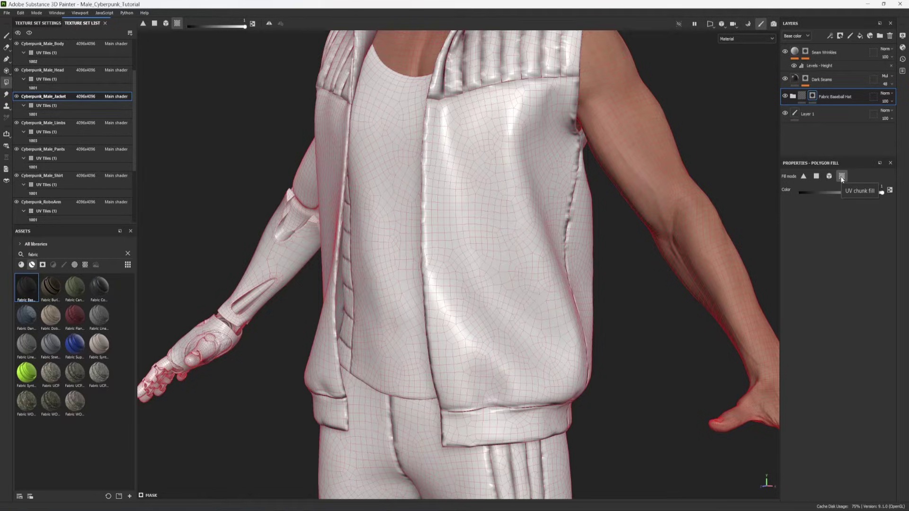
pyautogui.click(467, 207)
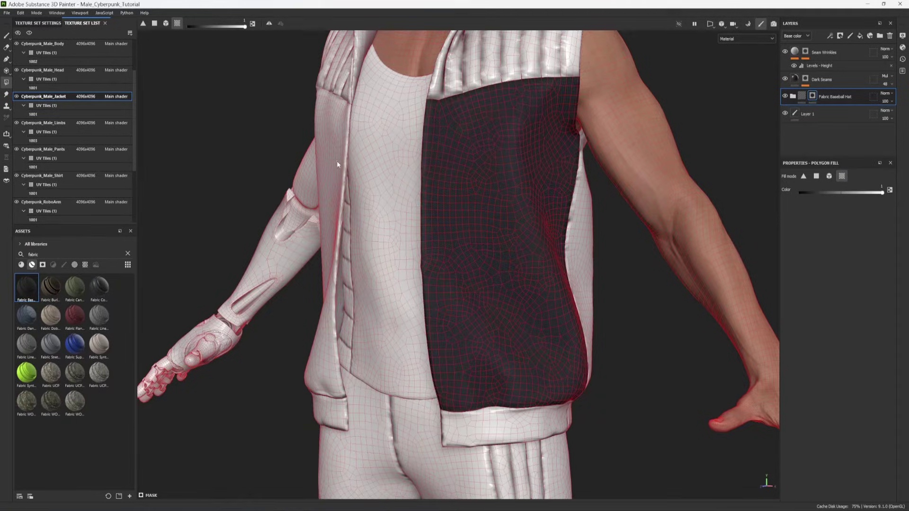
pyautogui.keyDown('alt'); pyautogui.moveTo(338, 164); pyautogui.dragTo(463, 304); pyautogui.keyUp('alt')
pyautogui.click(520, 180)
pyautogui.click(582, 176)
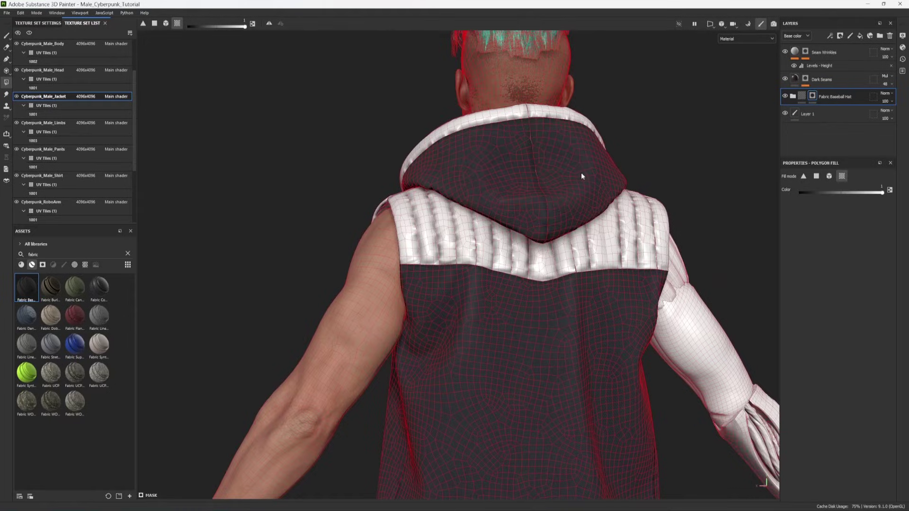
pyautogui.keyDown('alt'); pyautogui.moveTo(581, 176); pyautogui.dragTo(690, 234); pyautogui.keyUp('alt')
pyautogui.press('1')
pyautogui.keyDown('alt'); pyautogui.moveTo(251, 298); pyautogui.dragTo(394, 322); pyautogui.keyUp('alt')
# Search the asset library's smart materials for leather.
pyautogui.doubleClick(41, 255)
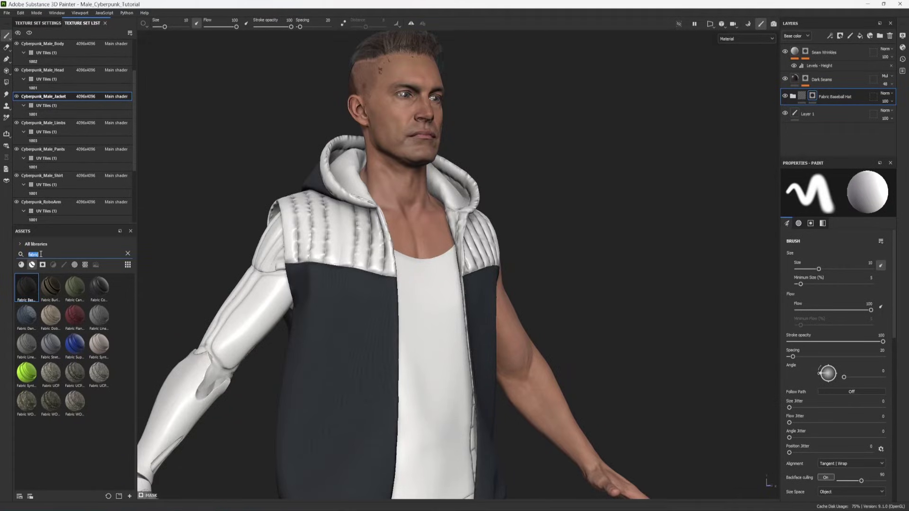
pyautogui.write('leather')
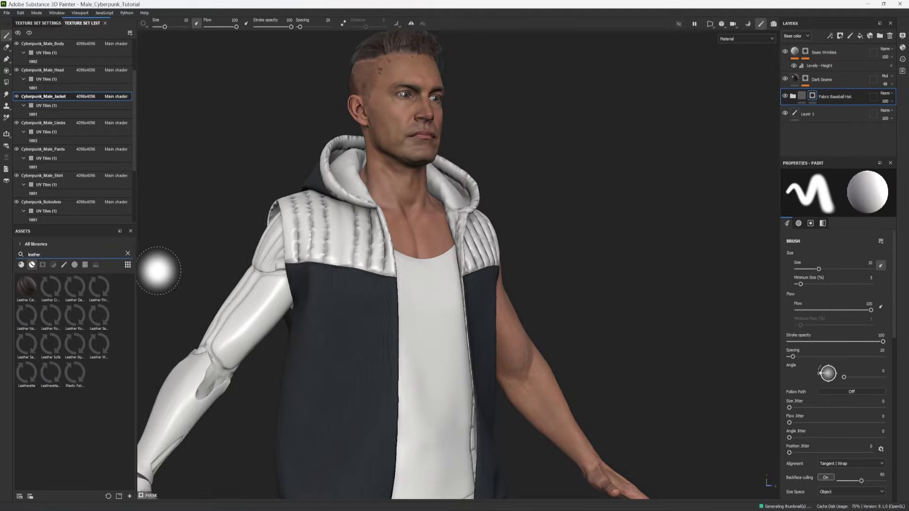
# Search the smart materials for plastic and apply Plastic Glossy to the jacket.
pyautogui.doubleClick(41, 254)
pyautogui.write('plastic')
pyautogui.moveTo(27, 344); pyautogui.dragTo(322, 330)
pyautogui.click(793, 52)
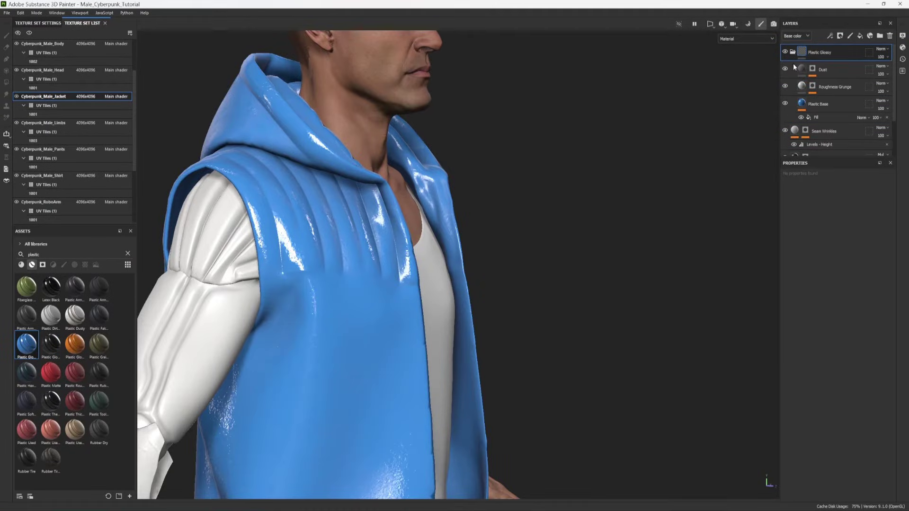
# Recolor the Plastic Base layer to a near-black gray and raise its roughness.
pyautogui.click(819, 104)
pyautogui.click(797, 371)
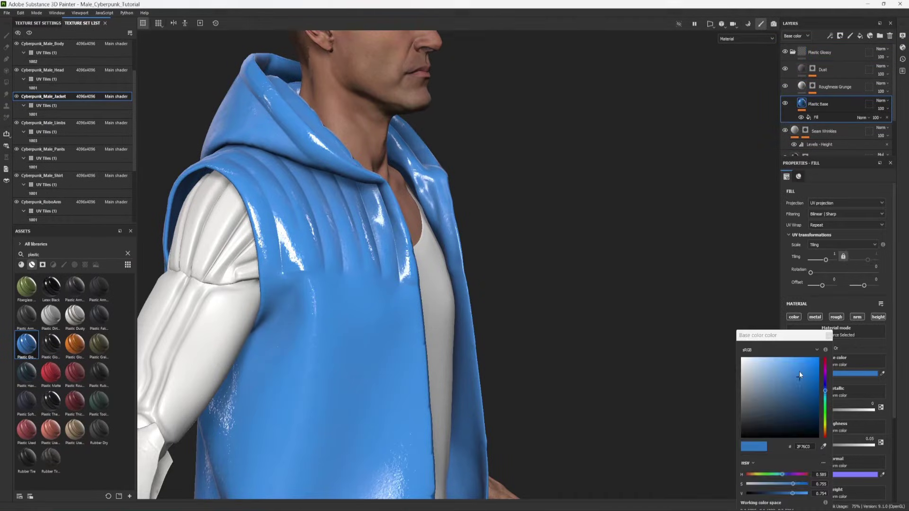
pyautogui.moveTo(799, 371); pyautogui.dragTo(737, 427)
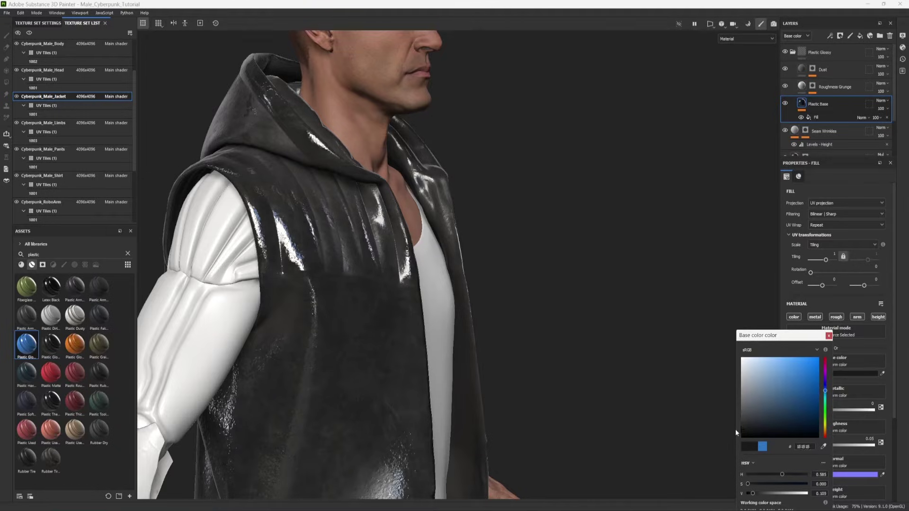
pyautogui.scroll(-2, 833, 426)
pyautogui.moveTo(792, 423); pyautogui.dragTo(814, 423)
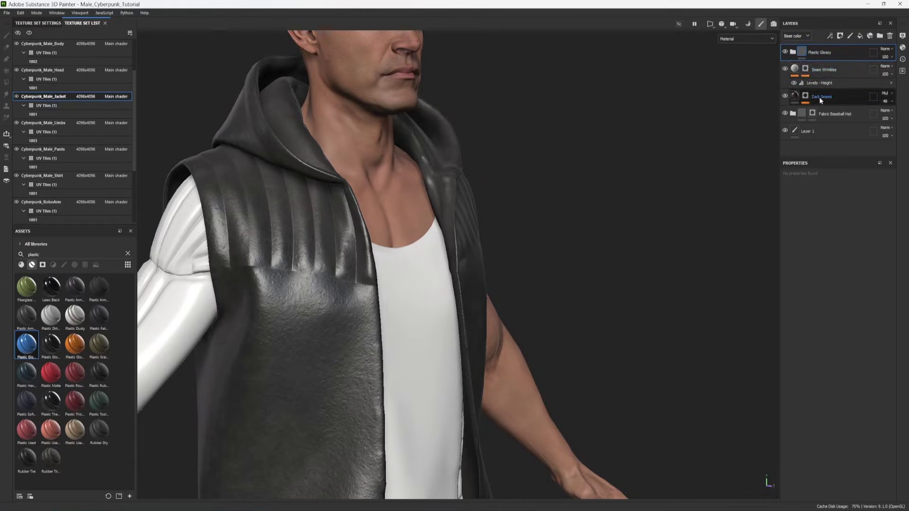
# Move the Plastic Glossy folder directly below Dark Seams and add a black mask to it.
pyautogui.moveTo(824, 53); pyautogui.dragTo(837, 103)
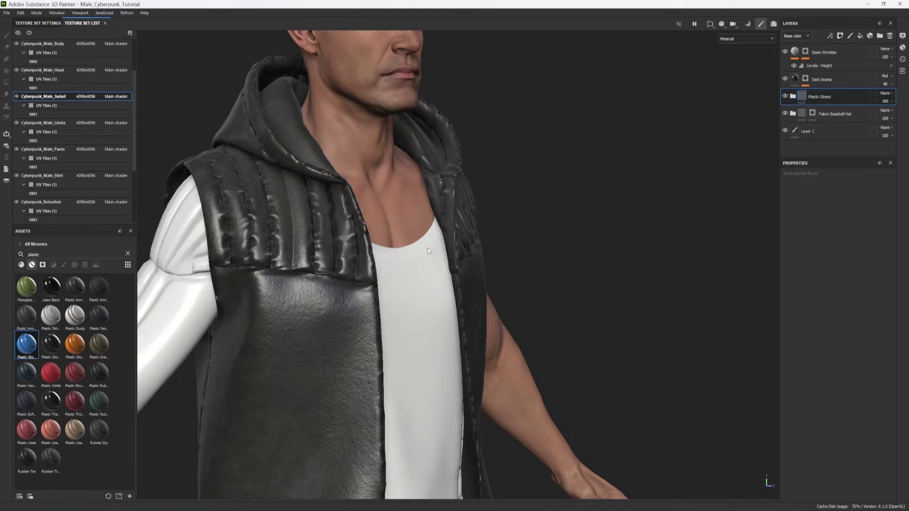
pyautogui.keyDown('alt'); pyautogui.moveTo(362, 272); pyautogui.dragTo(317, 270); pyautogui.keyUp('alt')
pyautogui.click(840, 36)
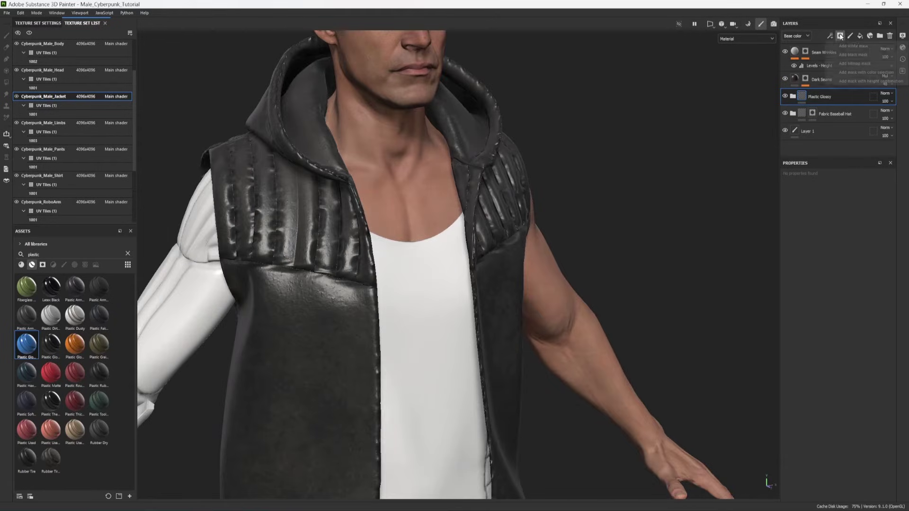
pyautogui.click(846, 56)
# Reveal the dark plastic on the jacket's hood rim and front edge strips using Polygon Fill with UV chunk fill.
pyautogui.click(6, 83)
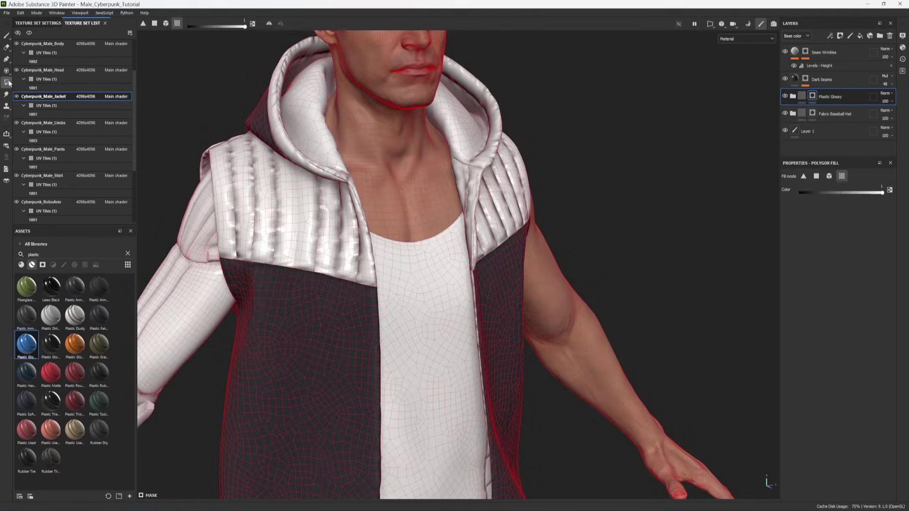
pyautogui.click(227, 224)
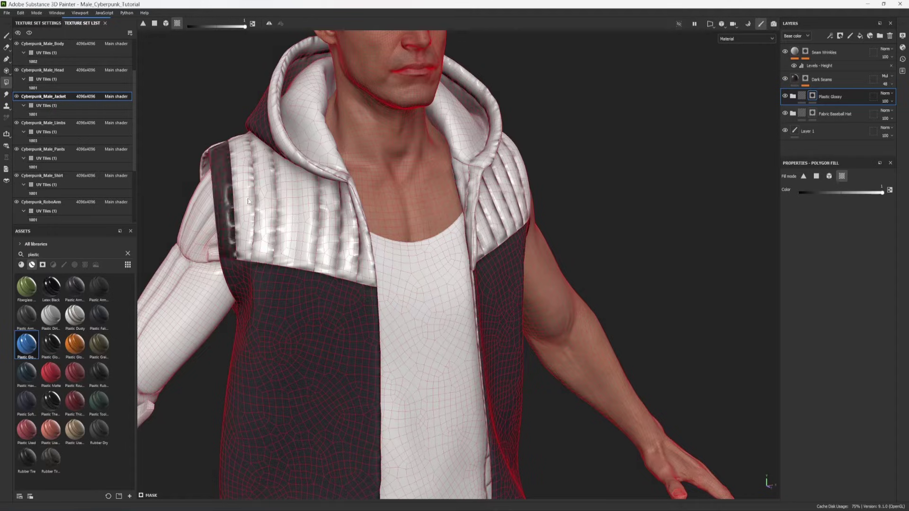
pyautogui.hotkey('ctrl', 'z')
pyautogui.click(364, 247)
pyautogui.click(334, 175)
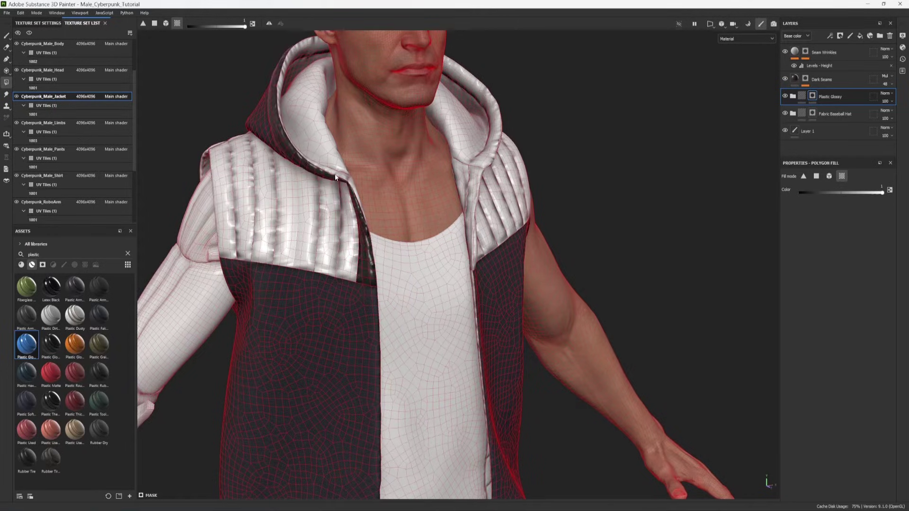
pyautogui.click(337, 174)
pyautogui.keyDown('alt'); pyautogui.moveTo(344, 200); pyautogui.dragTo(260, 211); pyautogui.keyUp('alt')
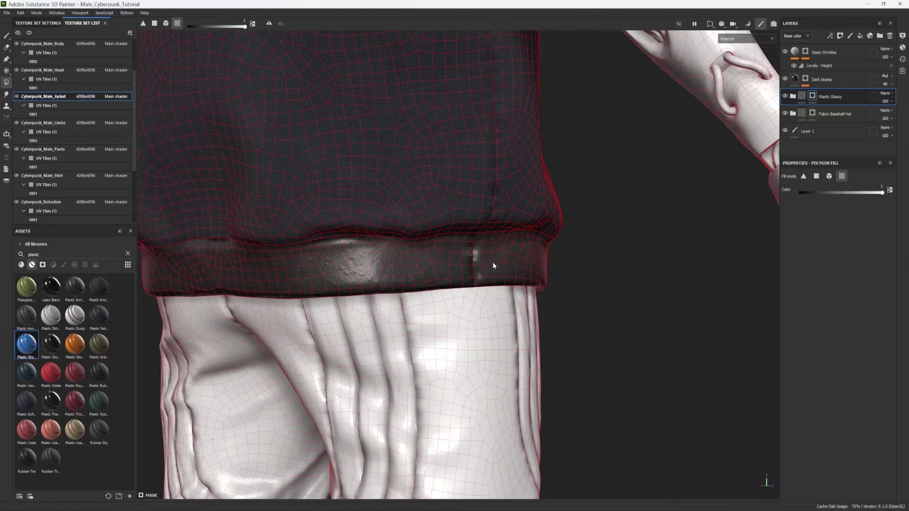
# Try the dark plastic on the jacket's waistband using Polygon Fill on the mask.
pyautogui.keyDown('alt'); pyautogui.moveTo(493, 265); pyautogui.dragTo(453, 229); pyautogui.keyUp('alt')
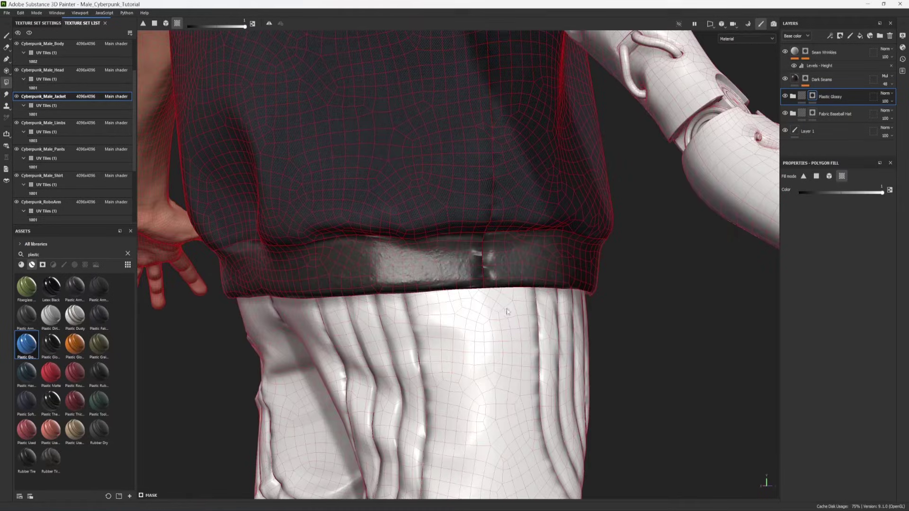
pyautogui.click(381, 280)
pyautogui.click(512, 266)
pyautogui.keyDown('alt'); pyautogui.moveTo(512, 265); pyautogui.dragTo(357, 215, button='right'); pyautogui.keyUp('alt')
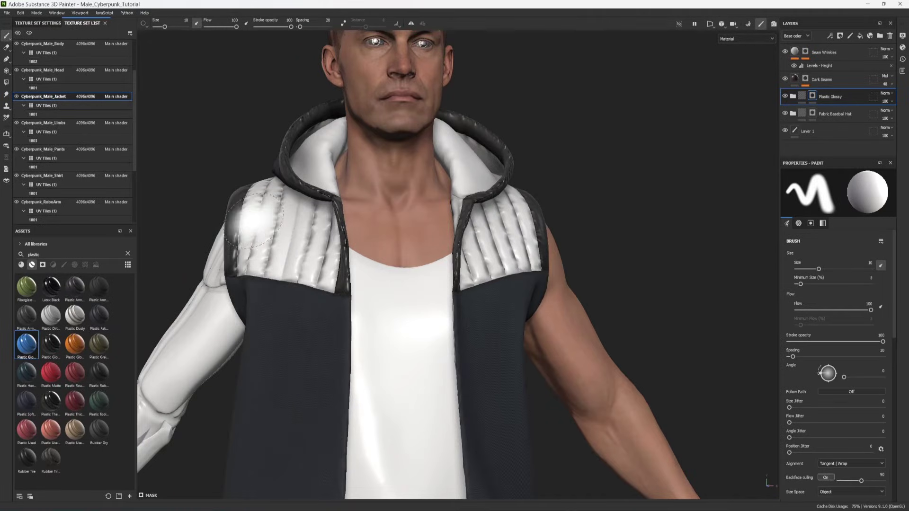
# Add a second Plastic Glossy material below Dark Seams, giving its Plastic Base a metallic value of 1 and a bright green color.
pyautogui.moveTo(32, 344); pyautogui.dragTo(826, 86)
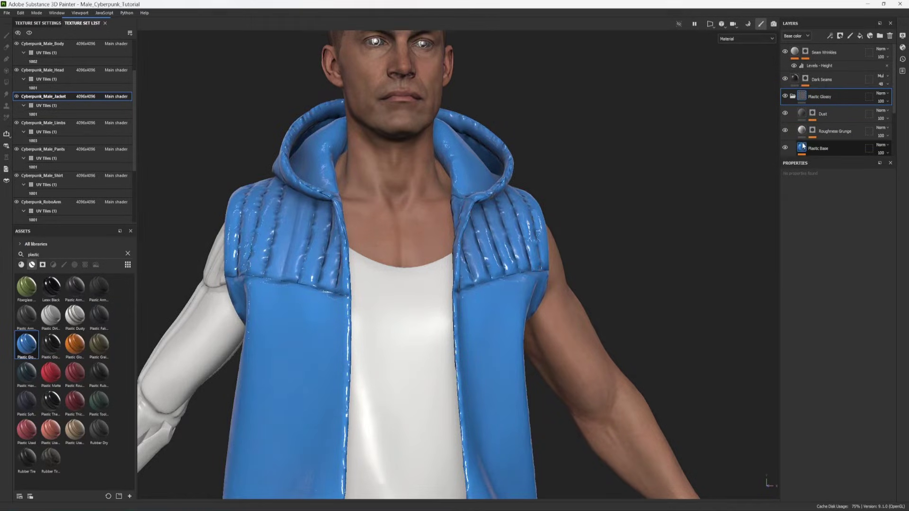
pyautogui.click(804, 147)
pyautogui.moveTo(790, 388); pyautogui.dragTo(875, 388)
pyautogui.keyDown('alt'); pyautogui.moveTo(488, 314); pyautogui.dragTo(611, 345); pyautogui.keyUp('alt')
pyautogui.click(831, 351)
pyautogui.click(826, 421)
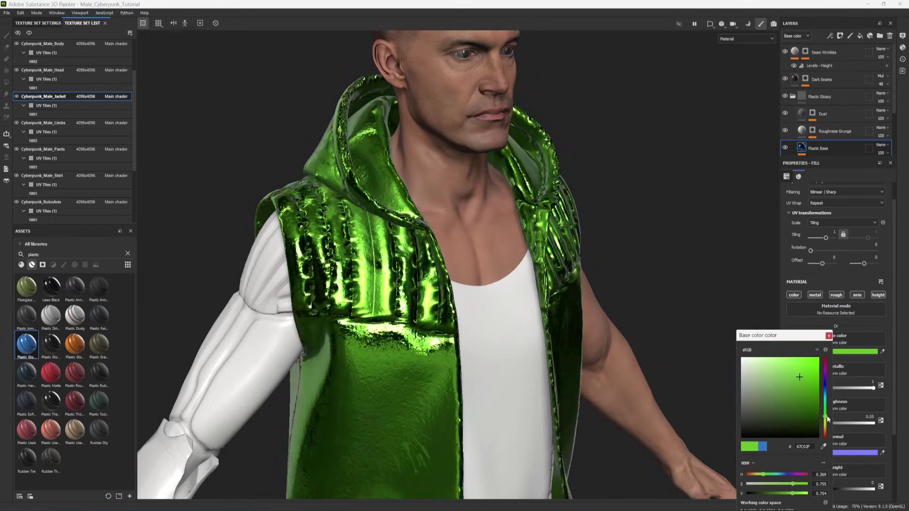
# Add a black mask to the green Plastic Glossy folder.
pyautogui.click(836, 96)
pyautogui.rightClick(836, 97)
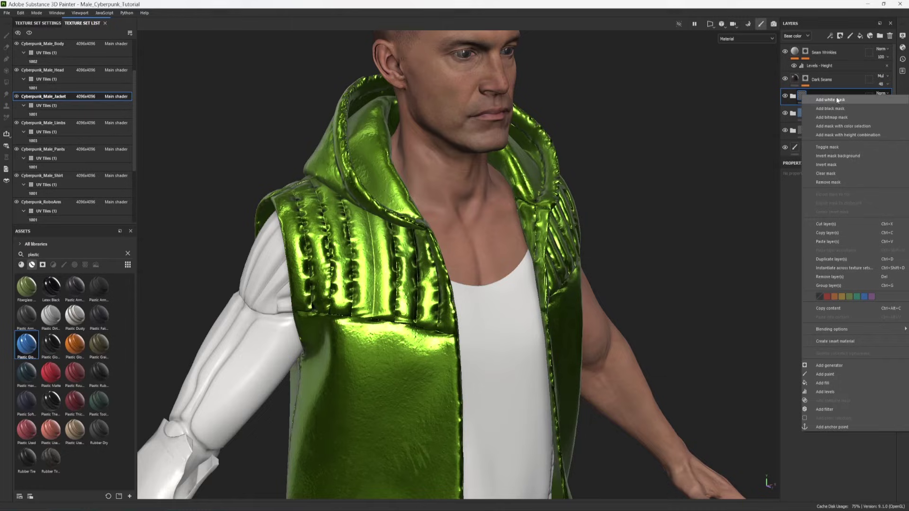
pyautogui.click(837, 106)
# Reveal the green metallic plastic on the ribbed shoulder and upper back panels using Polygon Fill on the mask.
pyautogui.moveTo(301, 253); pyautogui.dragTo(615, 280)
pyautogui.moveTo(406, 294)
pyautogui.mouseDown()
pyautogui.moveTo(301, 344)
pyautogui.moveTo(199, 334)
pyautogui.mouseUp()
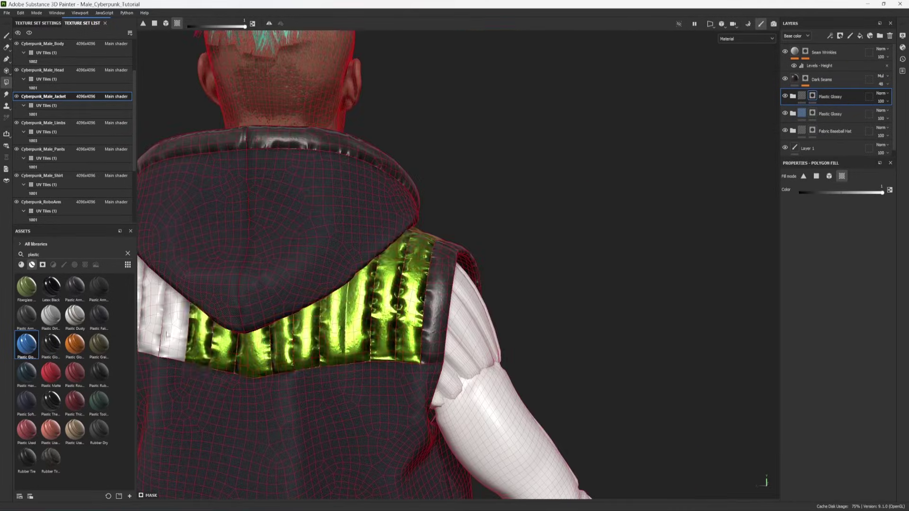
pyautogui.keyDown('alt'); pyautogui.moveTo(199, 333); pyautogui.dragTo(443, 324, button='middle'); pyautogui.keyUp('alt')
pyautogui.moveTo(441, 322); pyautogui.dragTo(379, 319)
pyautogui.keyDown('alt'); pyautogui.moveTo(442, 322); pyautogui.dragTo(758, 280); pyautogui.keyUp('alt')
pyautogui.moveTo(400, 307); pyautogui.dragTo(528, 286)
pyautogui.scroll(-3, 528, 286)
pyautogui.keyDown('alt'); pyautogui.moveTo(528, 286); pyautogui.dragTo(486, 201, button='middle'); pyautogui.keyUp('alt')
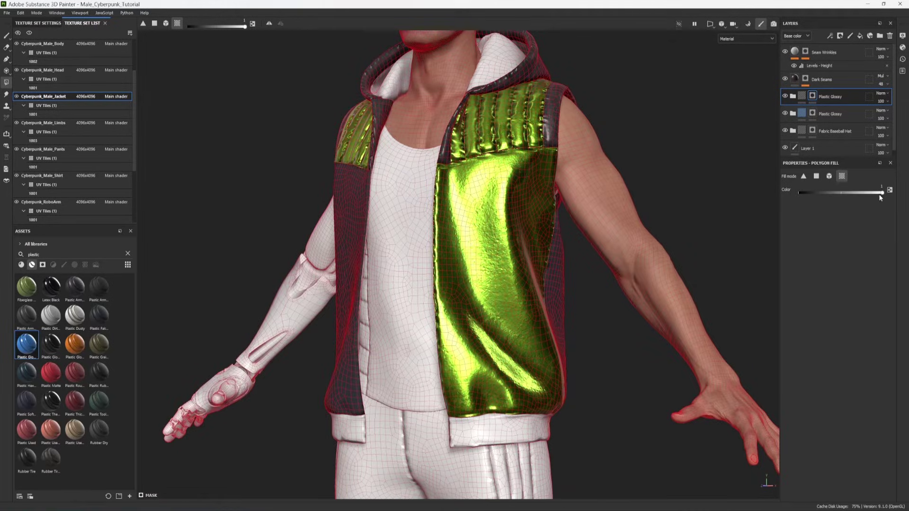
# Set the Polygon Fill color to 0 and remove the green plastic from the jacket's large front panel.
pyautogui.moveTo(882, 193); pyautogui.dragTo(835, 194)
pyautogui.click(483, 253)
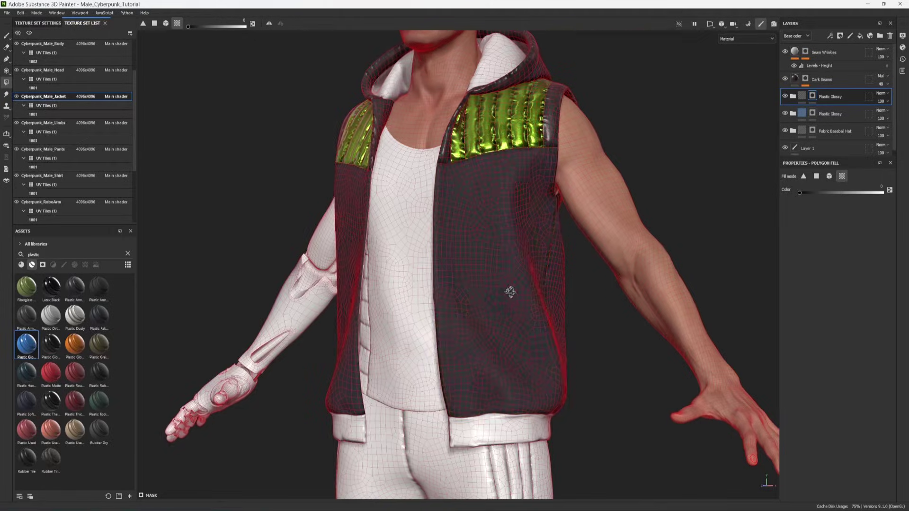
pyautogui.keyDown('alt'); pyautogui.moveTo(511, 292); pyautogui.dragTo(155, 294); pyautogui.keyUp('alt')
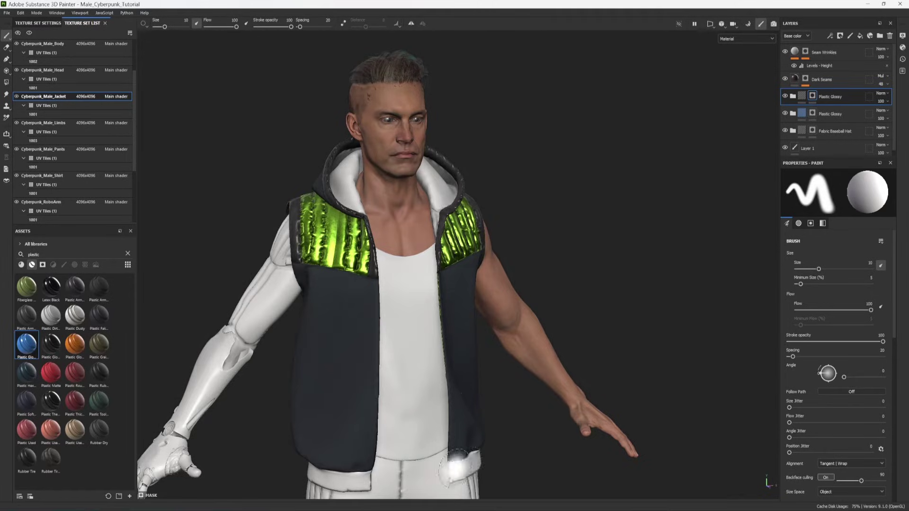
pyautogui.keyDown('alt'); pyautogui.moveTo(458, 470); pyautogui.dragTo(459, 428, button='middle'); pyautogui.keyUp('alt')
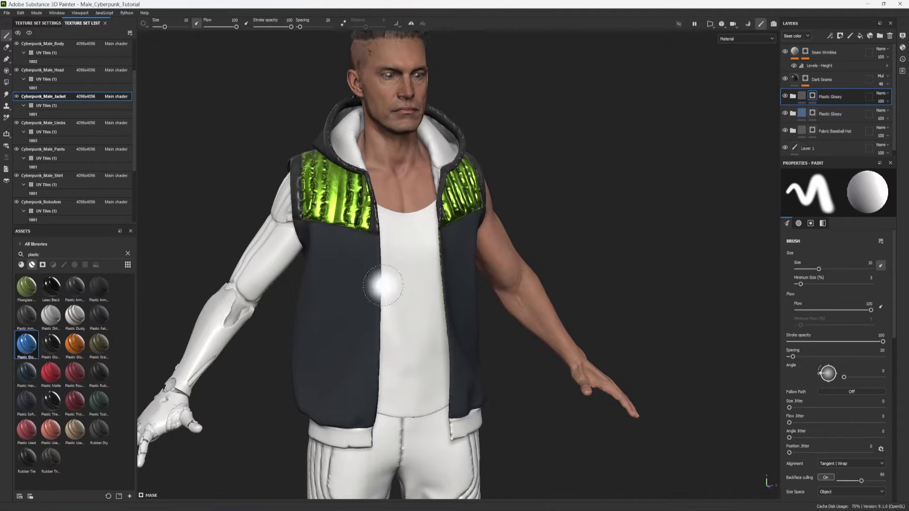
pyautogui.keyDown('alt'); pyautogui.moveTo(308, 398); pyautogui.dragTo(322, 390); pyautogui.keyUp('alt')
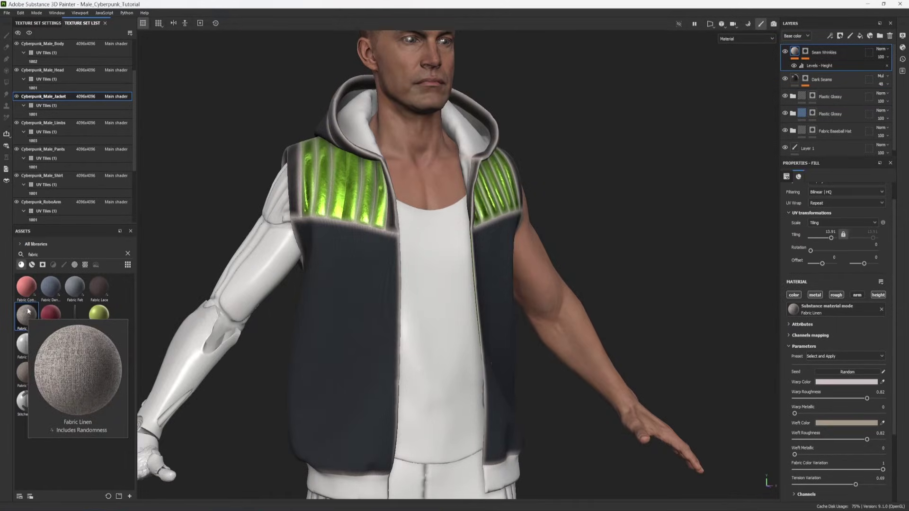
# Apply the Fabric Linen material to the jacket below the Dark Seams layer and increase its tiling to about 5.
pyautogui.moveTo(28, 311); pyautogui.dragTo(361, 268)
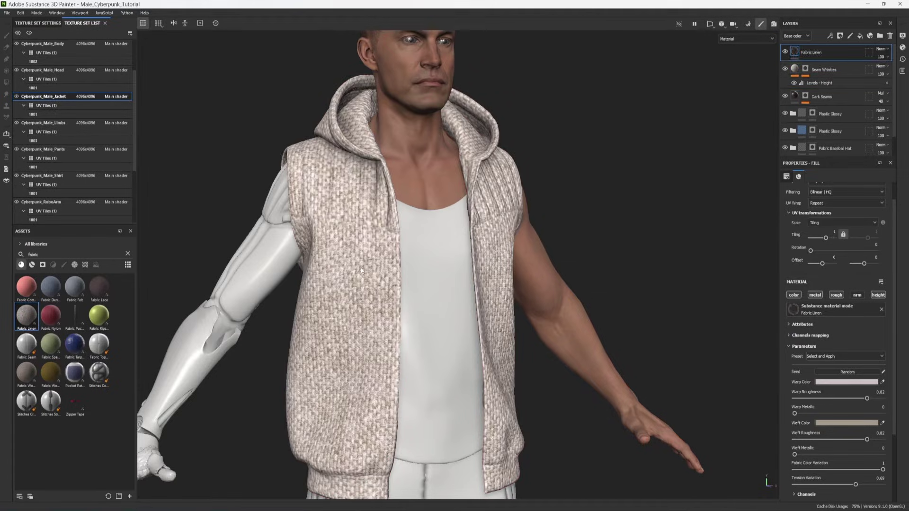
pyautogui.moveTo(808, 47); pyautogui.dragTo(814, 79)
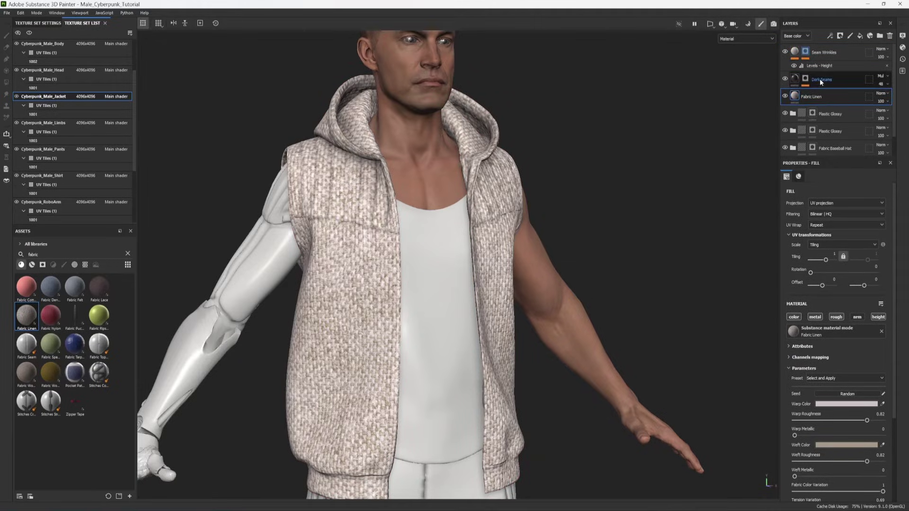
pyautogui.moveTo(826, 260); pyautogui.dragTo(829, 262)
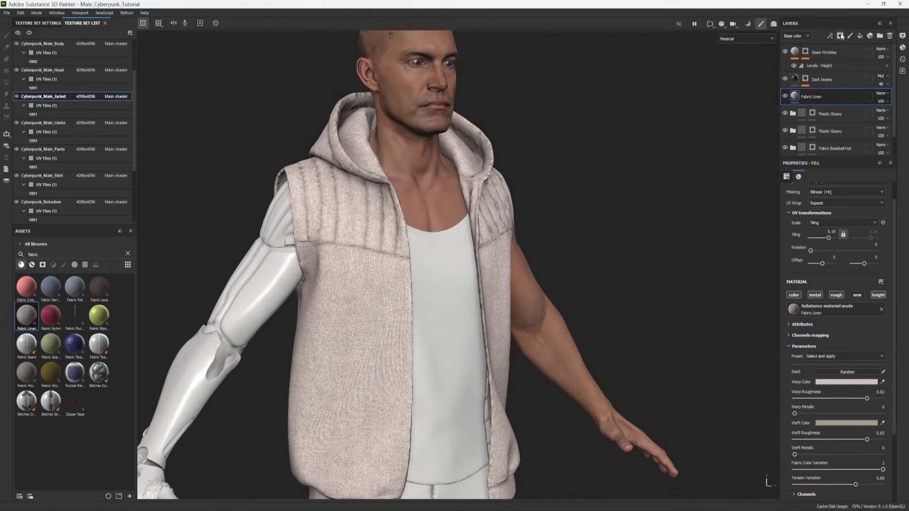
# Add a black mask to the Fabric Linen layer and change its warp color to a dark gray.
pyautogui.click(842, 36)
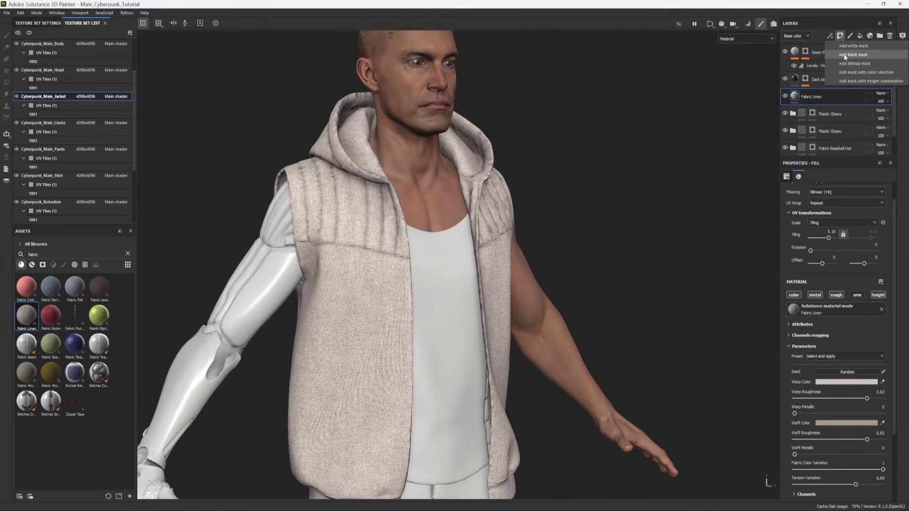
pyautogui.click(846, 55)
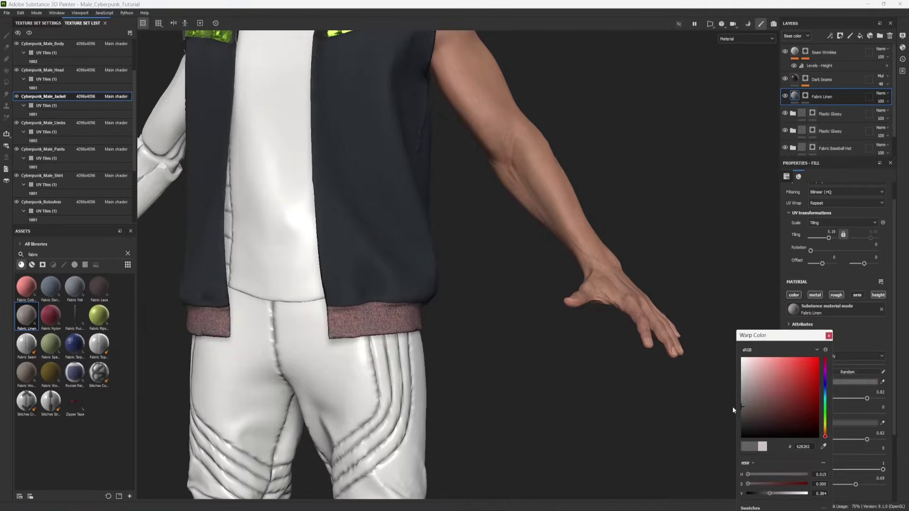
pyautogui.moveTo(732, 406); pyautogui.dragTo(726, 416)
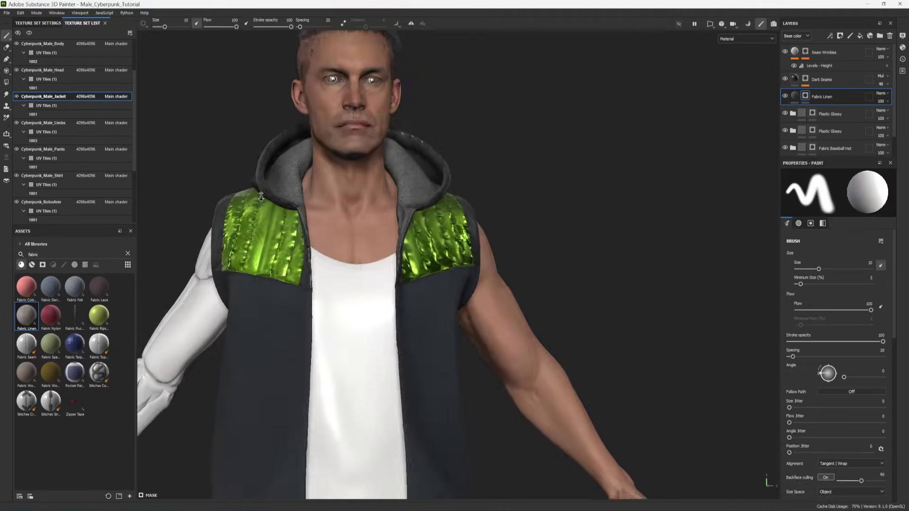
pyautogui.scroll(5, 484, 218)
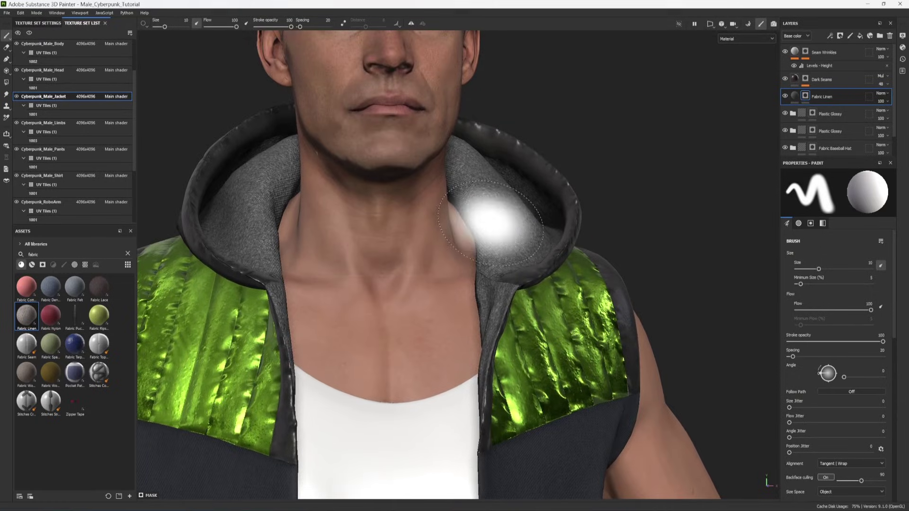
# Add a fill effect to the Fabric Linen layer's content and leave only its height channel enabled.
pyautogui.click(800, 98)
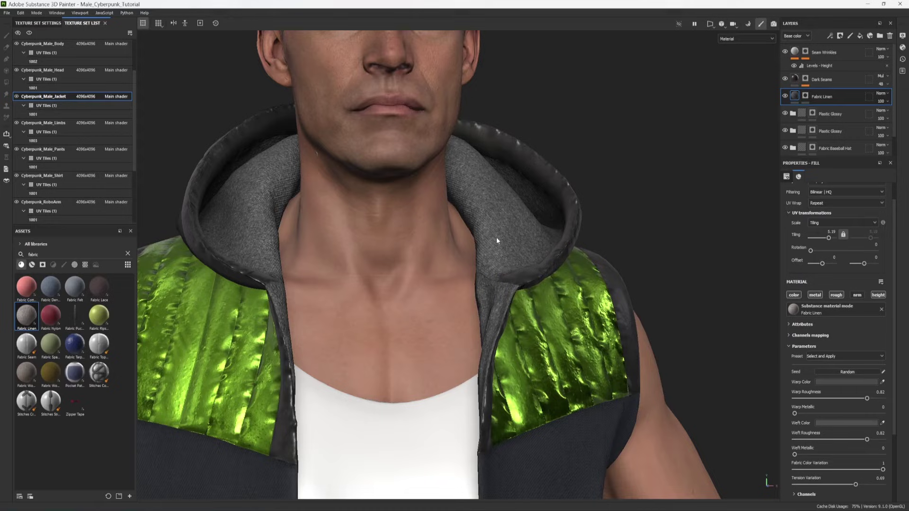
pyautogui.click(830, 35)
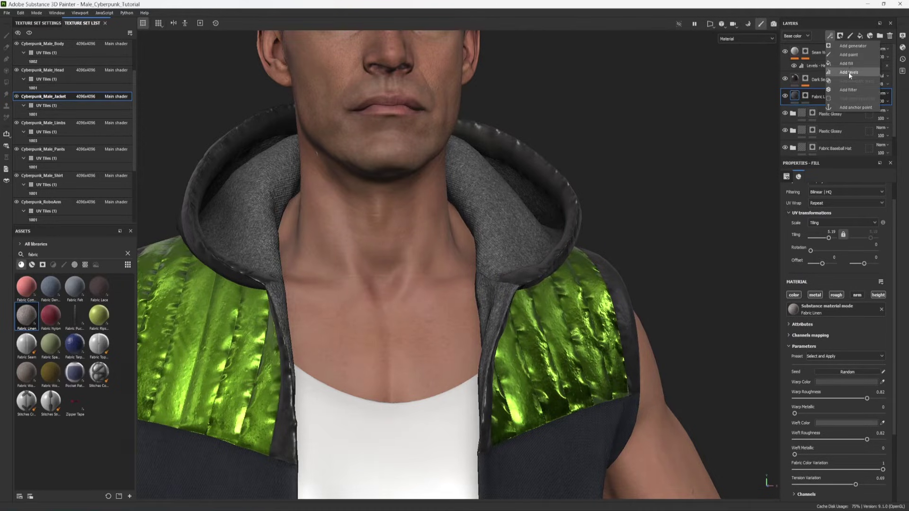
pyautogui.click(848, 64)
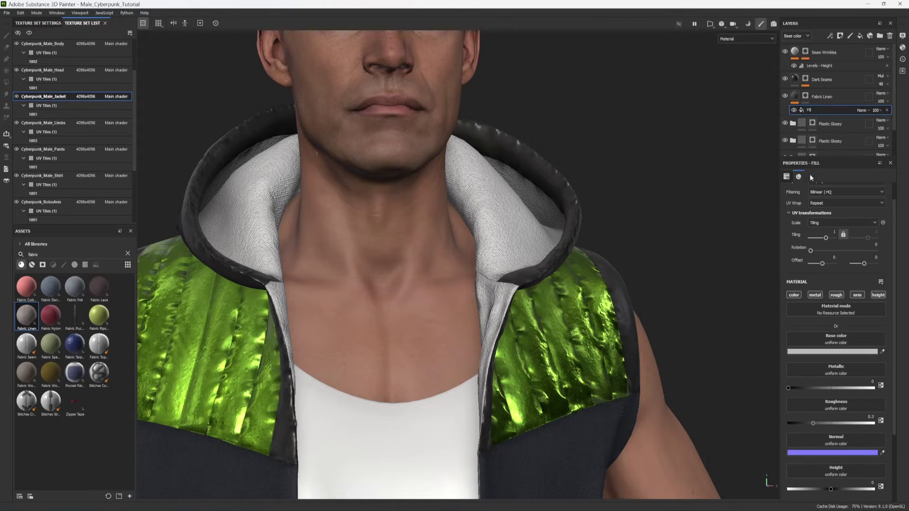
pyautogui.click(794, 295)
pyautogui.click(812, 295)
pyautogui.click(836, 295)
pyautogui.click(857, 295)
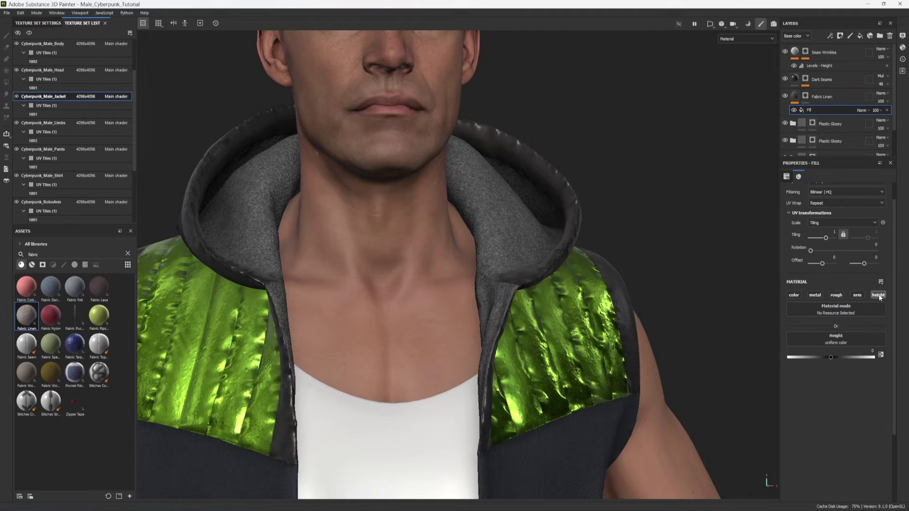
# Search for stripes and assign the Stripes texture to the fill's height channel.
pyautogui.click(846, 337)
pyautogui.write('stripes')
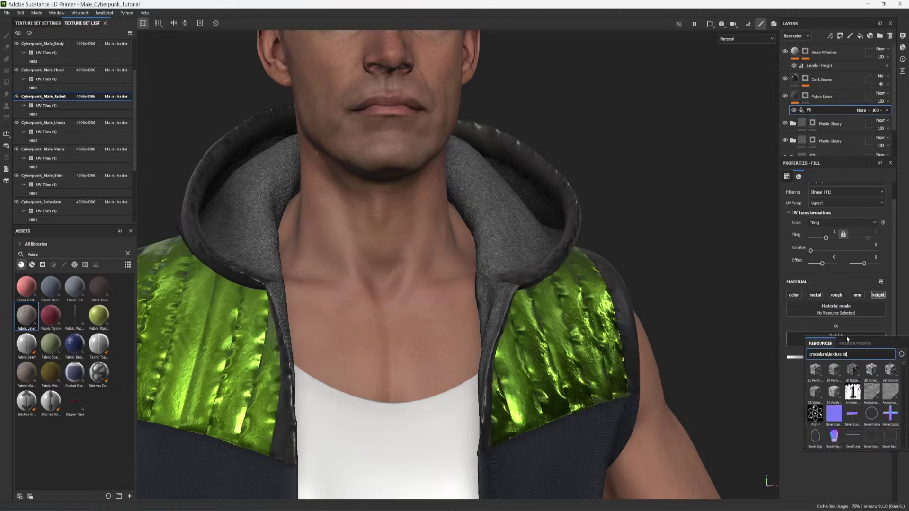
pyautogui.click(816, 371)
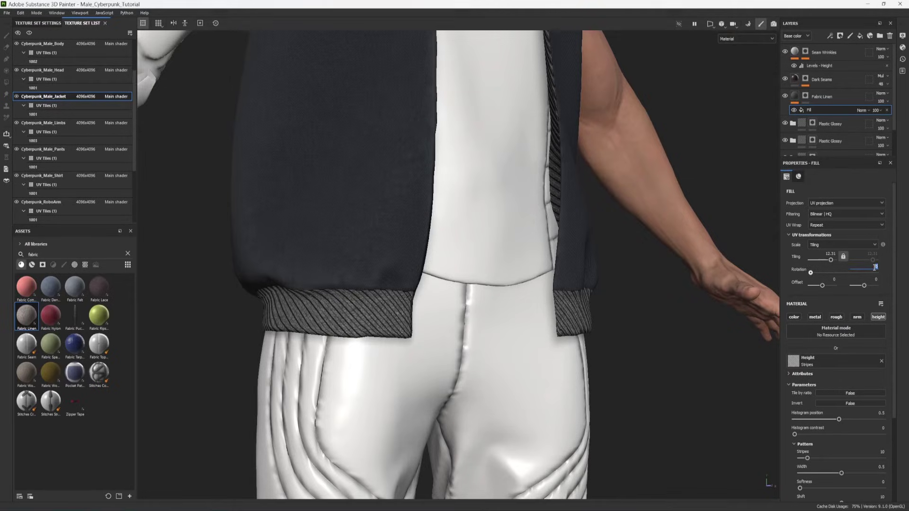
# Set the stripe fill's rotation to 45 so the ribs on the waistband run straight.
pyautogui.write('45')
pyautogui.press('Return')
pyautogui.keyDown('alt'); pyautogui.moveTo(439, 322); pyautogui.dragTo(369, 320); pyautogui.keyUp('alt')
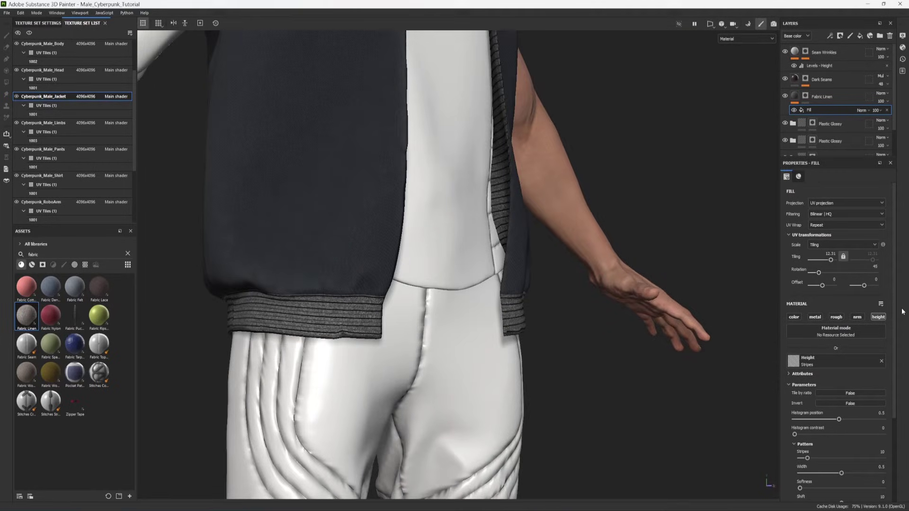
# Set the rotation of the stripe fill in the Fabric Linen layer to 135.
pyautogui.moveTo(819, 272); pyautogui.dragTo(828, 273)
pyautogui.doubleClick(862, 267)
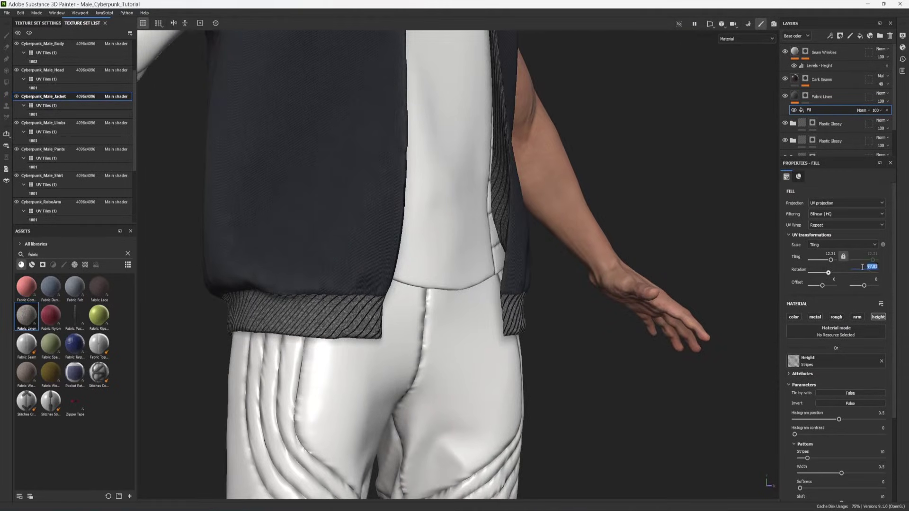
pyautogui.write('135')
pyautogui.press('Return')
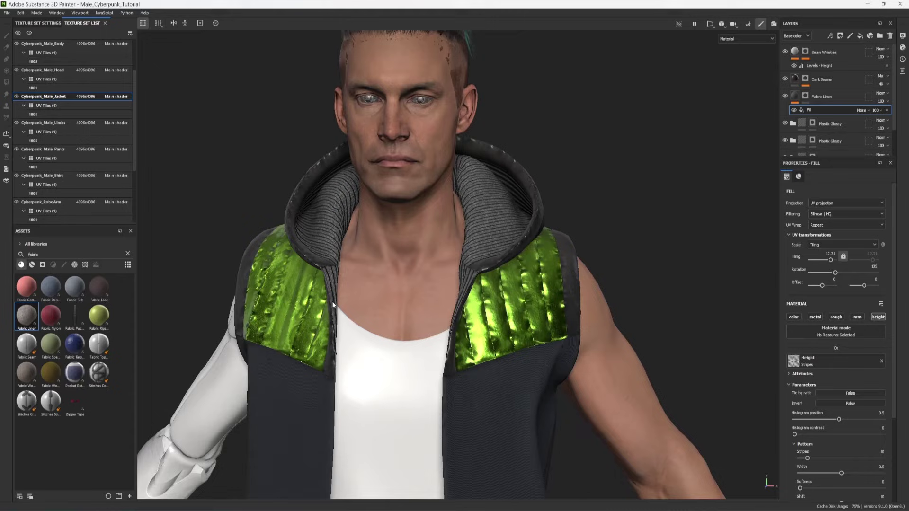
# Show the jacket's UV layout beside the 3D model and add a Blur filter above the stripe fill in the Fabric Linen layer.
pyautogui.press('F1')
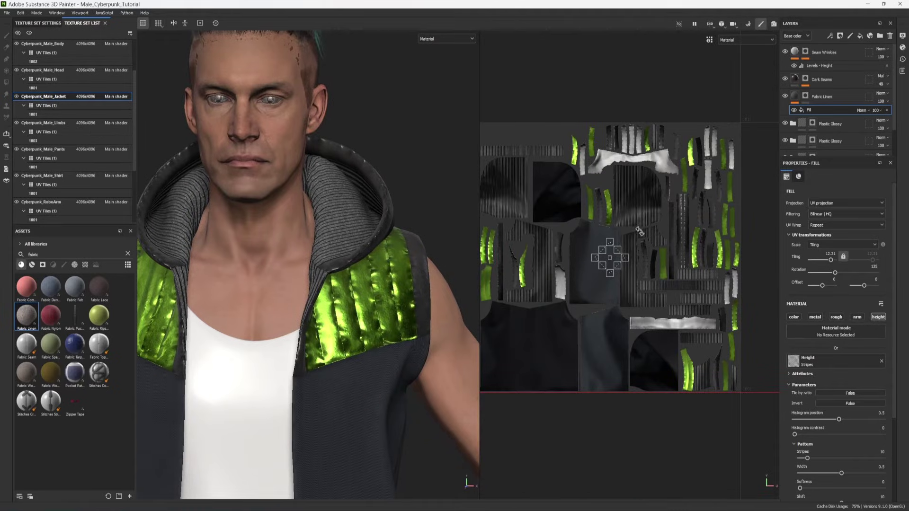
pyautogui.scroll(6, 657, 278)
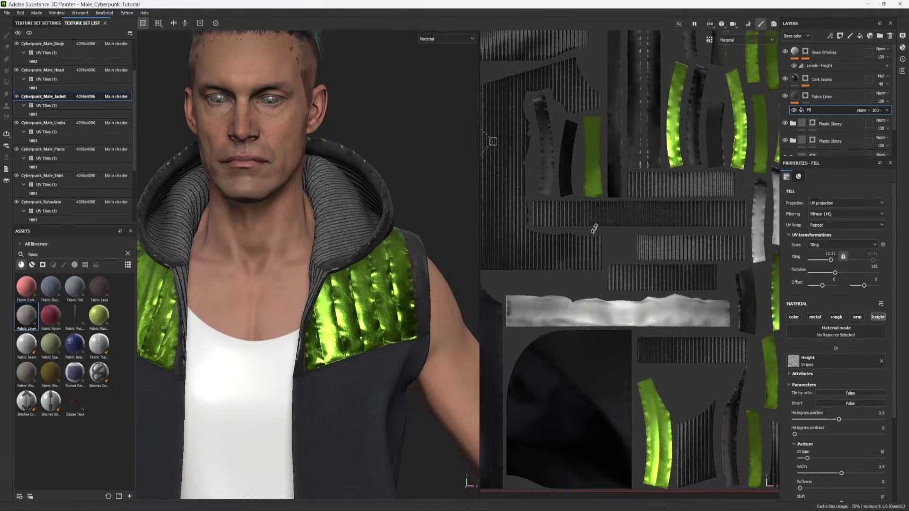
pyautogui.keyDown('alt'); pyautogui.moveTo(660, 237); pyautogui.dragTo(633, 326, button='middle'); pyautogui.keyUp('alt')
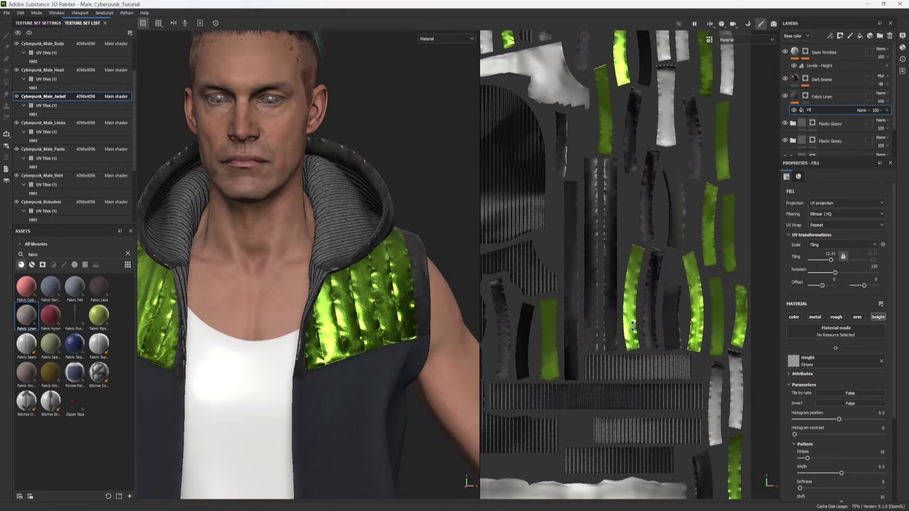
pyautogui.keyDown('alt'); pyautogui.moveTo(565, 290); pyautogui.dragTo(740, 337, button='middle'); pyautogui.keyUp('alt')
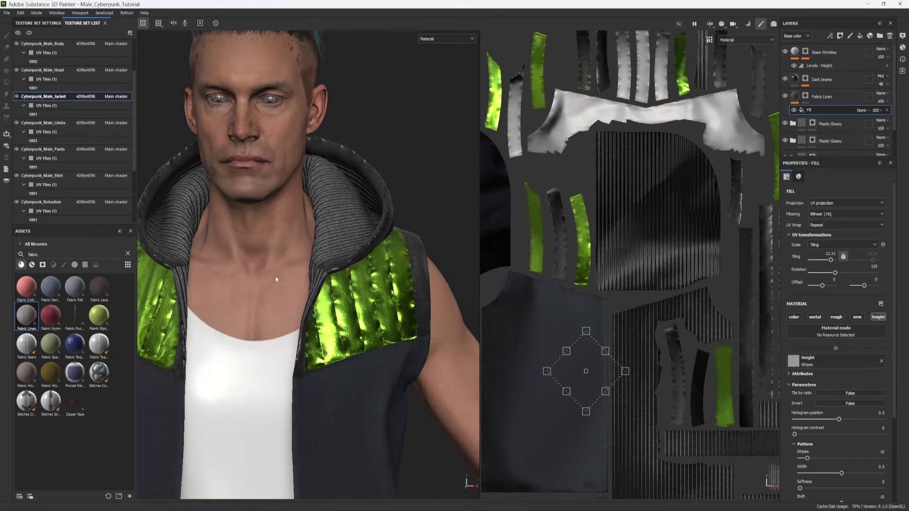
pyautogui.moveTo(623, 257); pyautogui.dragTo(745, 194, button='middle')
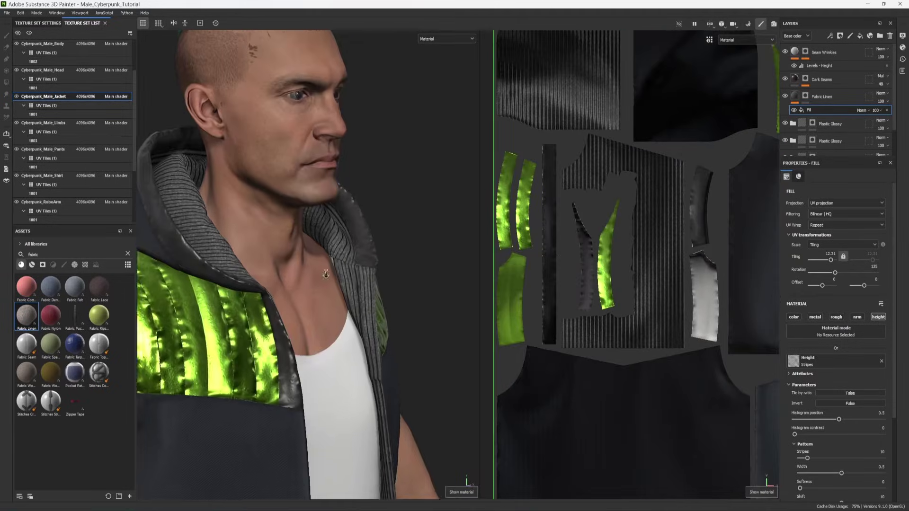
pyautogui.scroll(5, 326, 274)
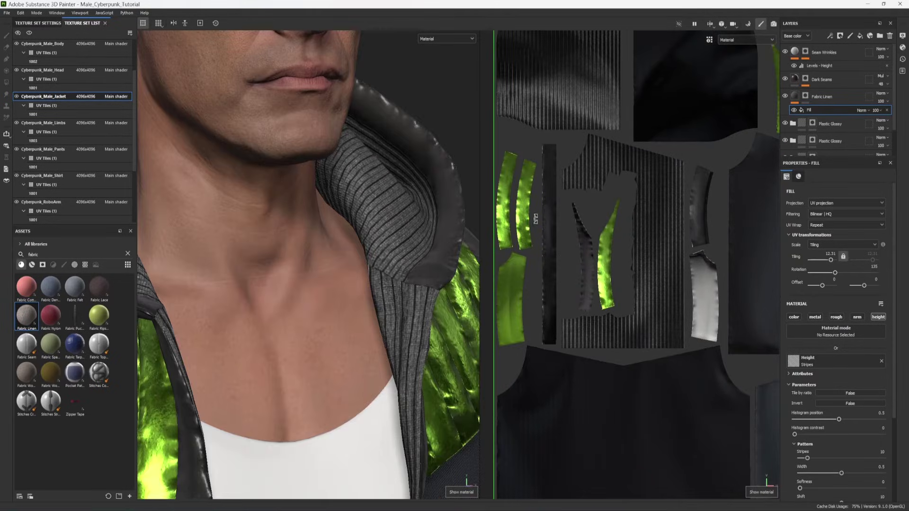
pyautogui.click(830, 36)
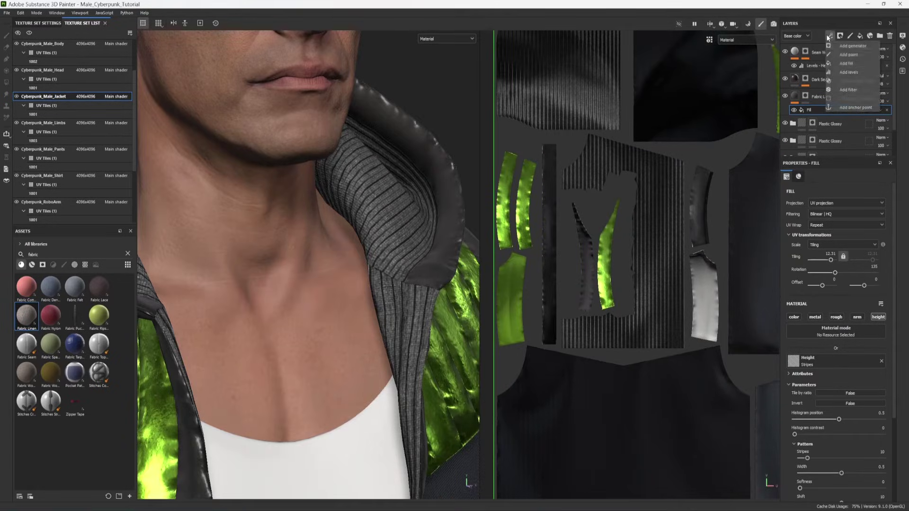
pyautogui.click(845, 90)
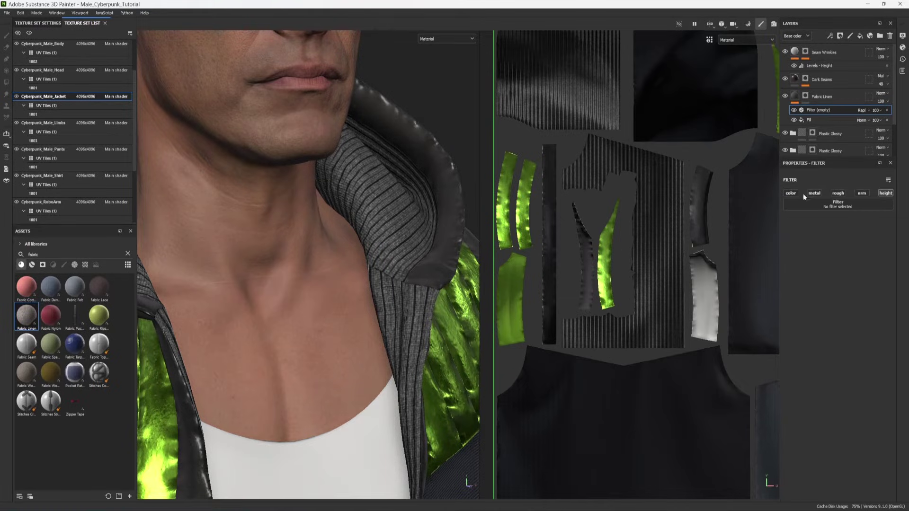
pyautogui.click(835, 204)
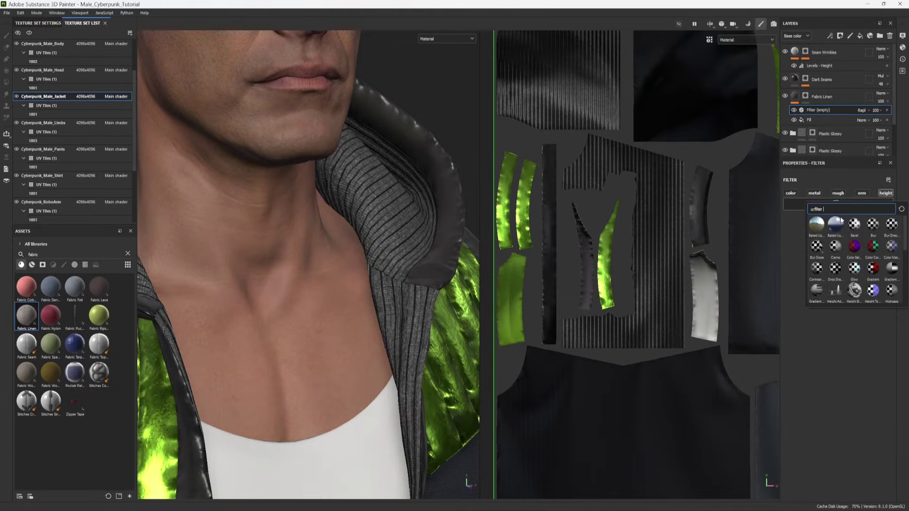
pyautogui.click(870, 226)
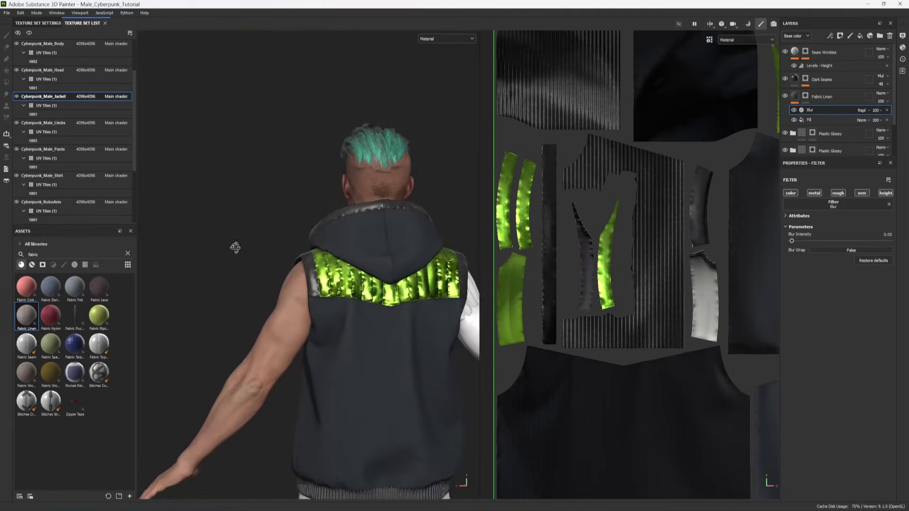
# Change the base color of the Plastic Base layer in the green Plastic Glossy folder to golden yellow.
pyautogui.keyDown('alt'); pyautogui.moveTo(234, 247); pyautogui.dragTo(326, 286); pyautogui.keyUp('alt')
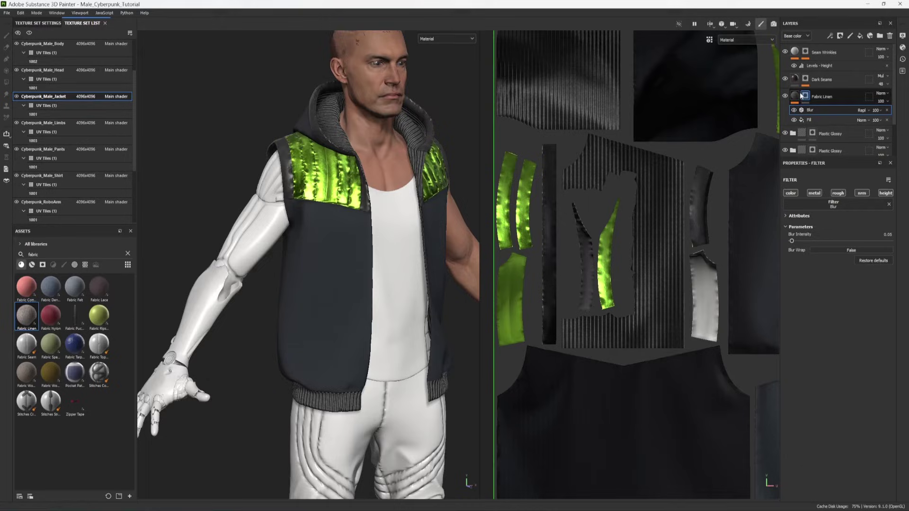
pyautogui.scroll(-3, 834, 109)
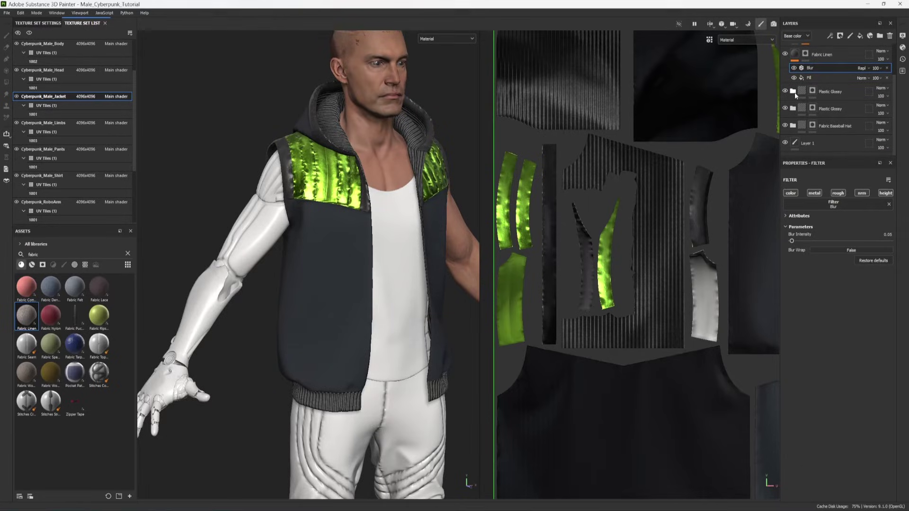
pyautogui.click(792, 108)
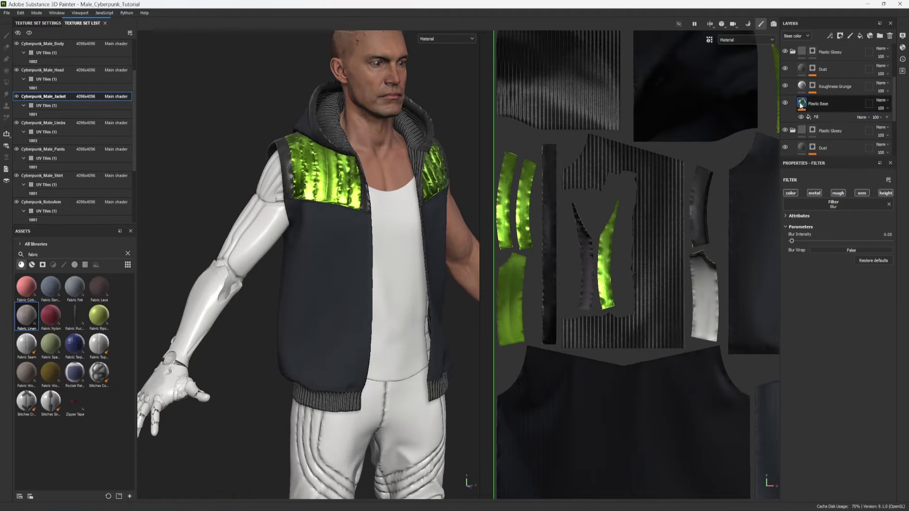
pyautogui.click(801, 107)
pyautogui.click(818, 374)
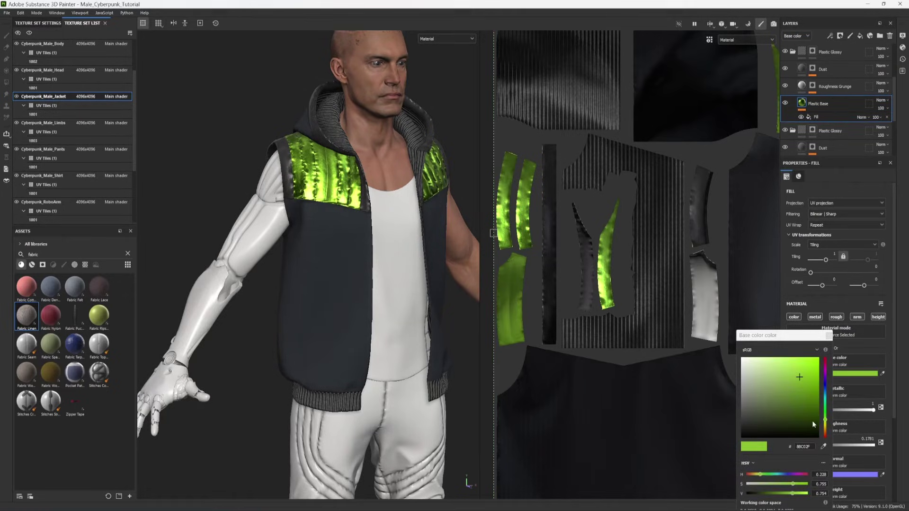
pyautogui.moveTo(825, 415); pyautogui.dragTo(826, 430)
pyautogui.scroll(5, 276, 253)
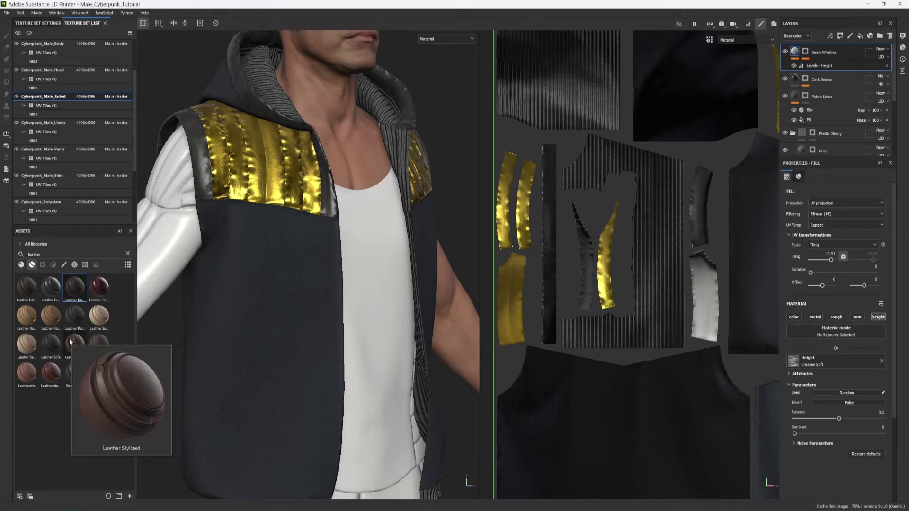
# Add the Leather Stylized smart material above the Fabric Linen layer and delete the Fabric Baseball Hat folder.
pyautogui.moveTo(70, 341); pyautogui.dragTo(823, 91)
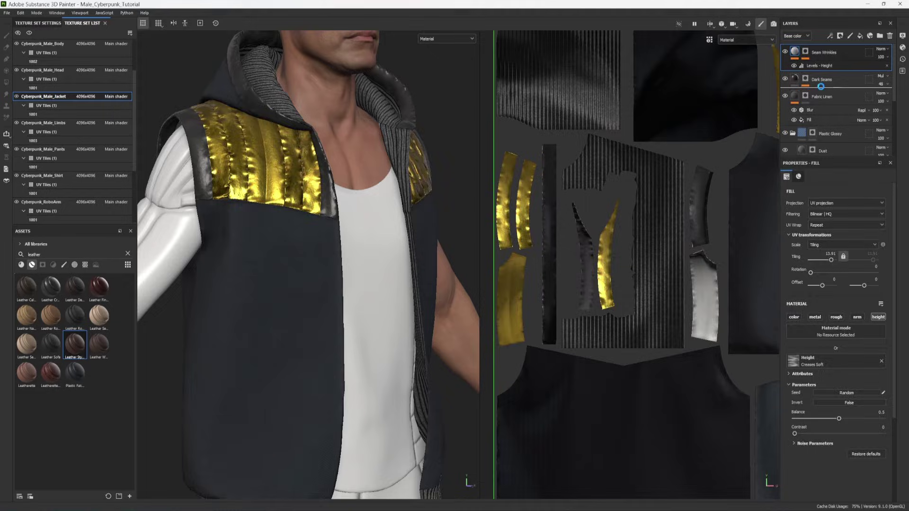
pyautogui.click(856, 127)
pyautogui.press('Delete')
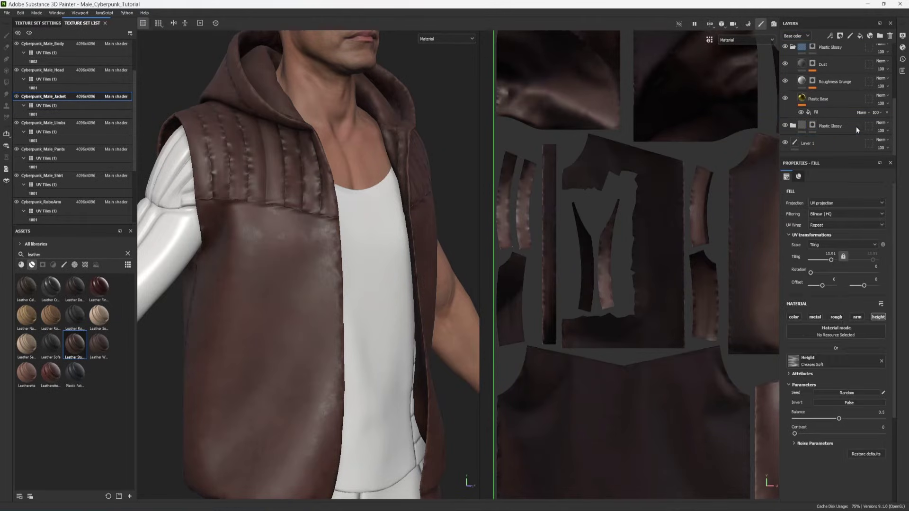
# Add a black mask to the Leather Stylized folder.
pyautogui.scroll(3, 848, 116)
pyautogui.click(832, 95)
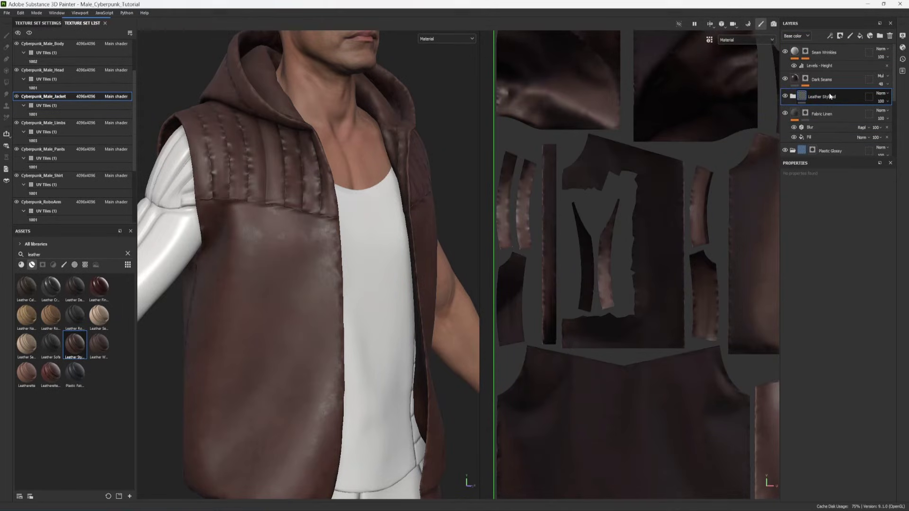
pyautogui.click(840, 35)
pyautogui.click(843, 55)
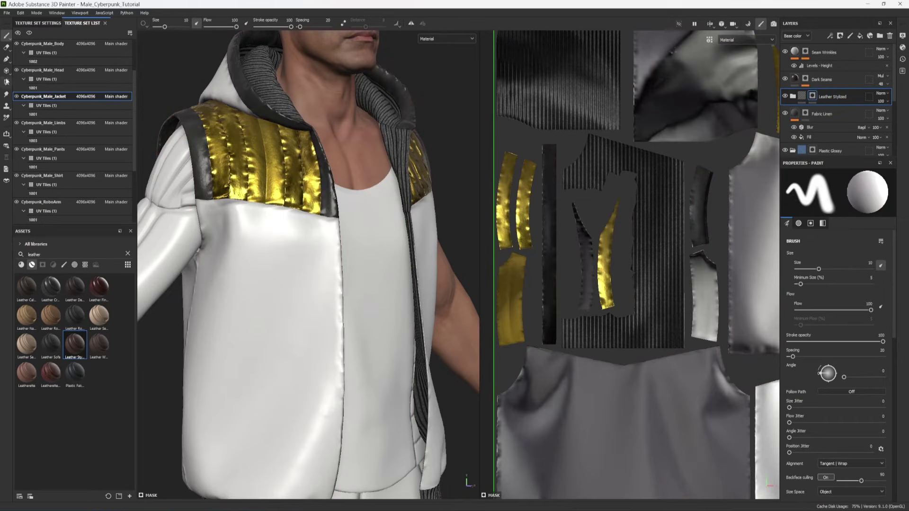
# Polygon-fill the jacket's body panels and hood by UV island in the leather mask, and open the leather's base color.
pyautogui.click(6, 82)
pyautogui.click(192, 286)
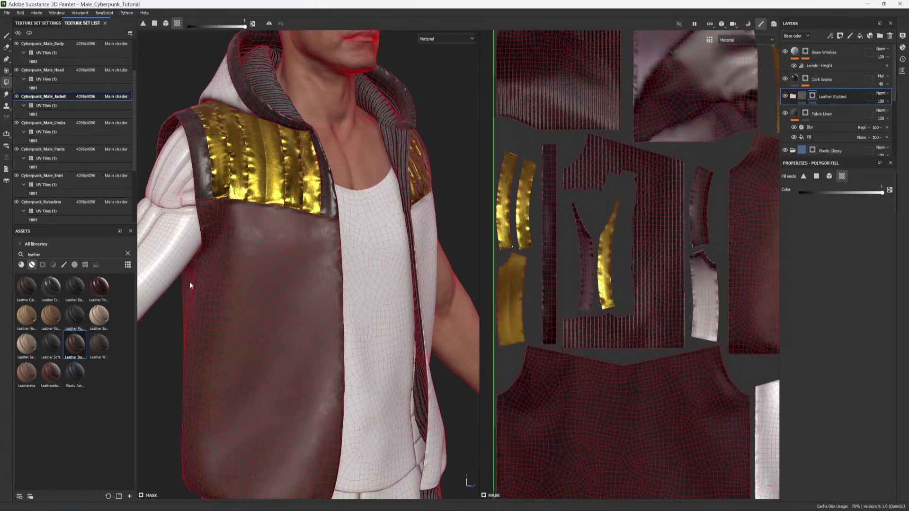
pyautogui.keyDown('alt'); pyautogui.moveTo(318, 167); pyautogui.dragTo(174, 219); pyautogui.keyUp('alt')
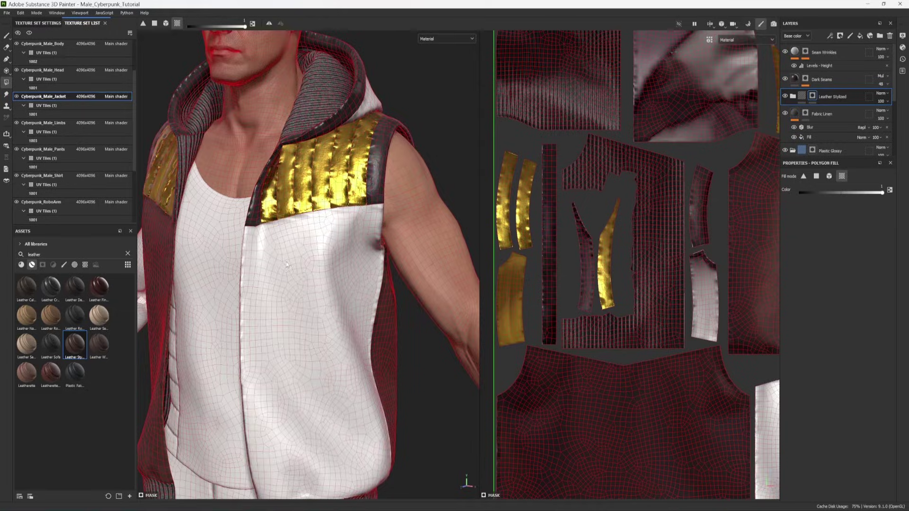
pyautogui.click(301, 268)
pyautogui.keyDown('alt'); pyautogui.moveTo(342, 271); pyautogui.dragTo(161, 256); pyautogui.keyUp('alt')
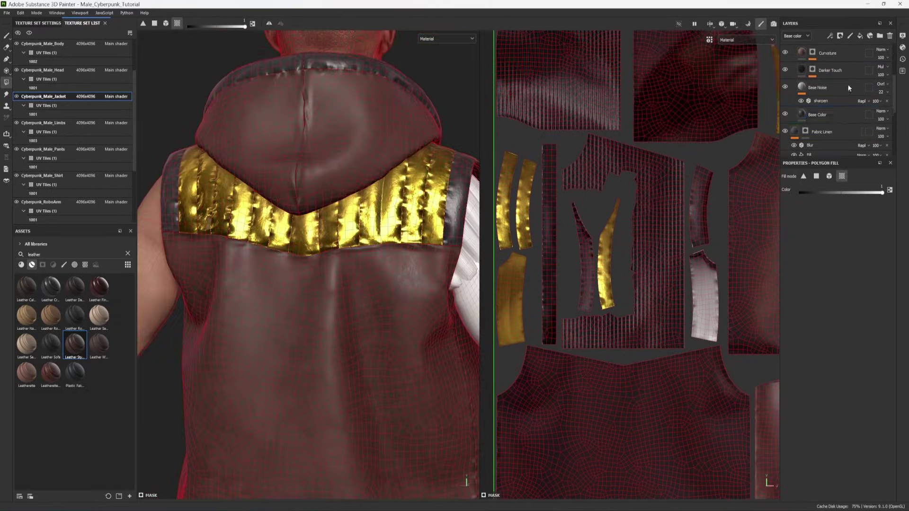
pyautogui.click(857, 373)
pyautogui.keyDown('alt'); pyautogui.moveTo(457, 204); pyautogui.dragTo(295, 187); pyautogui.keyUp('alt')
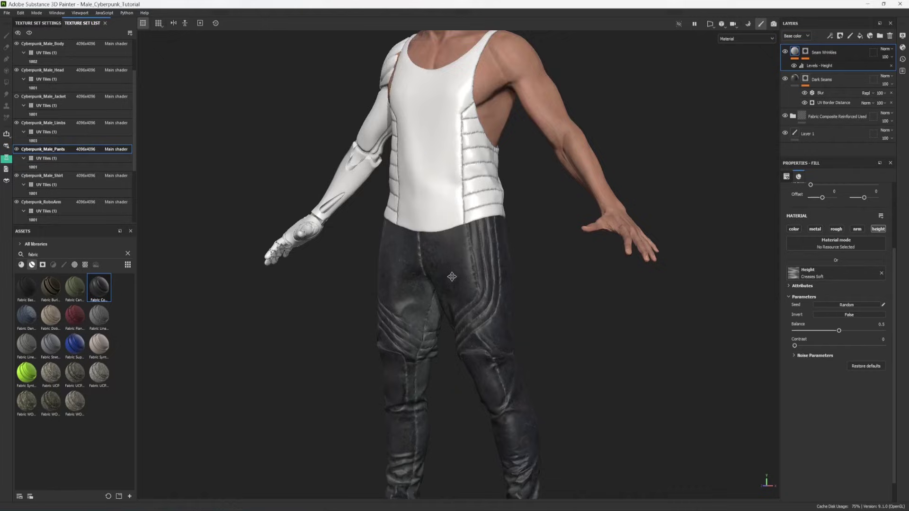
# Show the pants' UV layout beside the model and compare the pants with the Fabric Composite Reinforced Used folder hidden and shown.
pyautogui.keyDown('alt'); pyautogui.moveTo(450, 246); pyautogui.dragTo(453, 200); pyautogui.keyUp('alt')
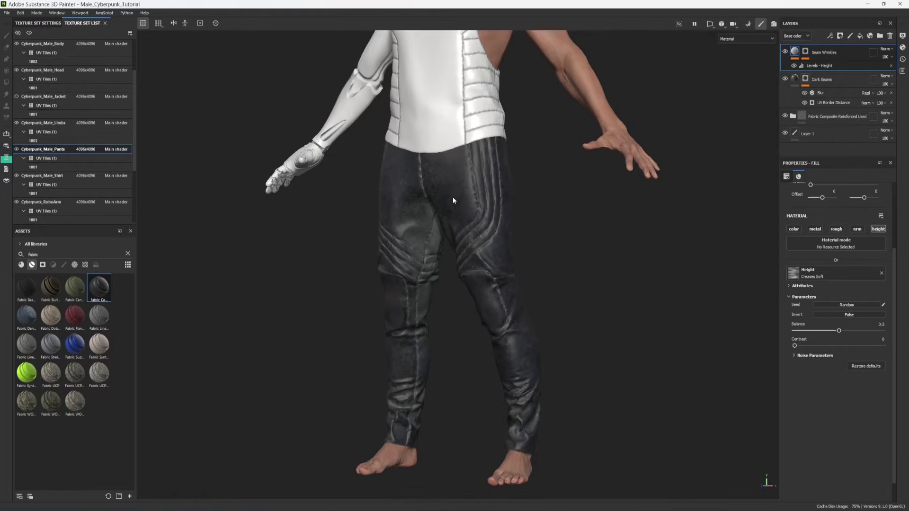
pyautogui.press('F1')
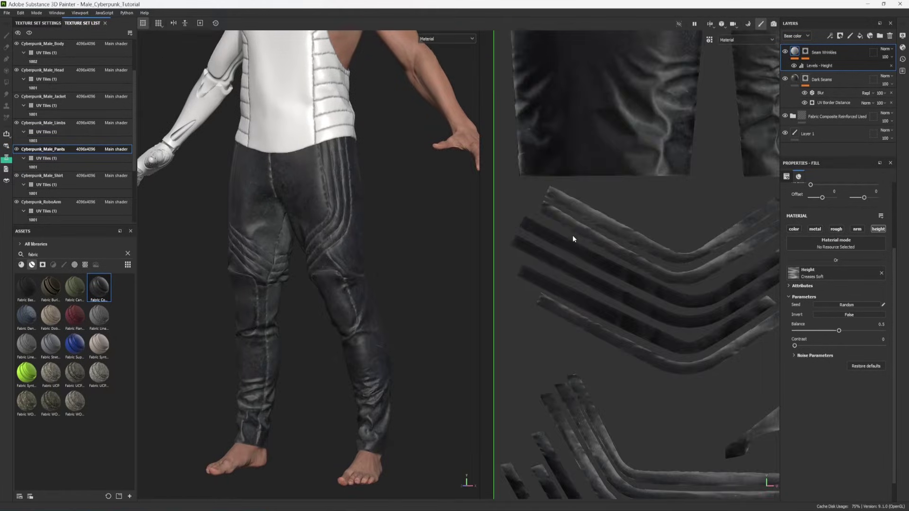
pyautogui.scroll(-3, 634, 207)
pyautogui.press('f')
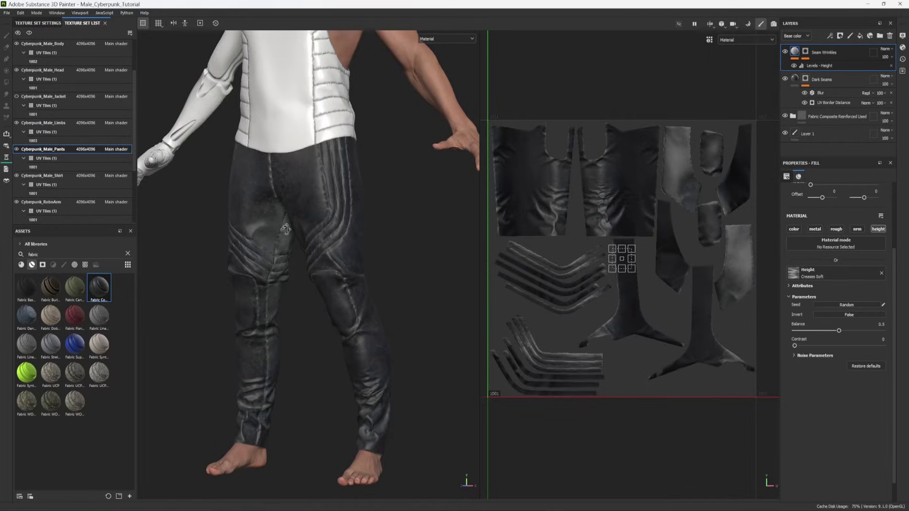
pyautogui.keyDown('alt'); pyautogui.moveTo(283, 225); pyautogui.dragTo(298, 215); pyautogui.keyUp('alt')
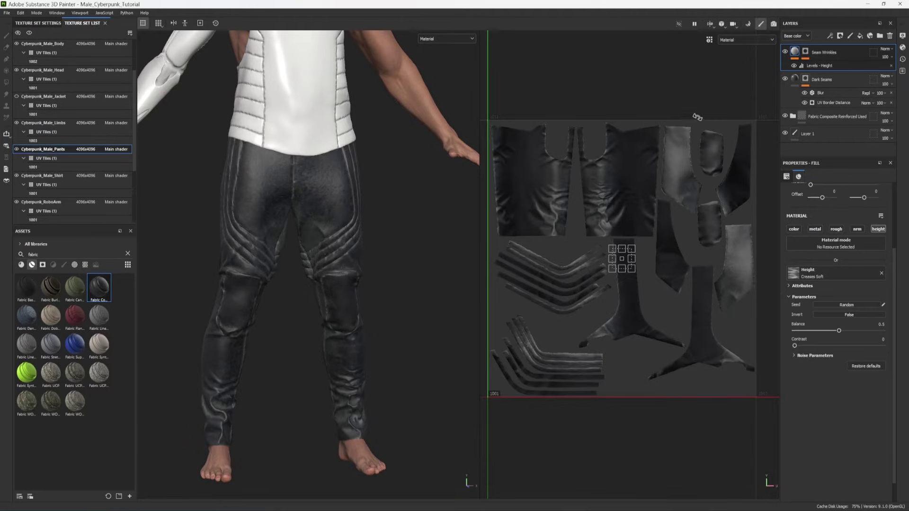
pyautogui.click(848, 85)
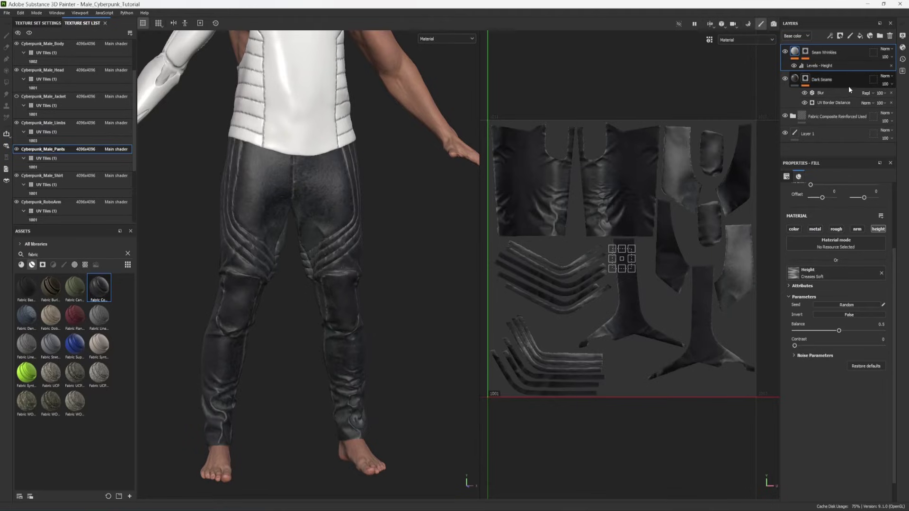
pyautogui.click(845, 55)
pyautogui.click(821, 117)
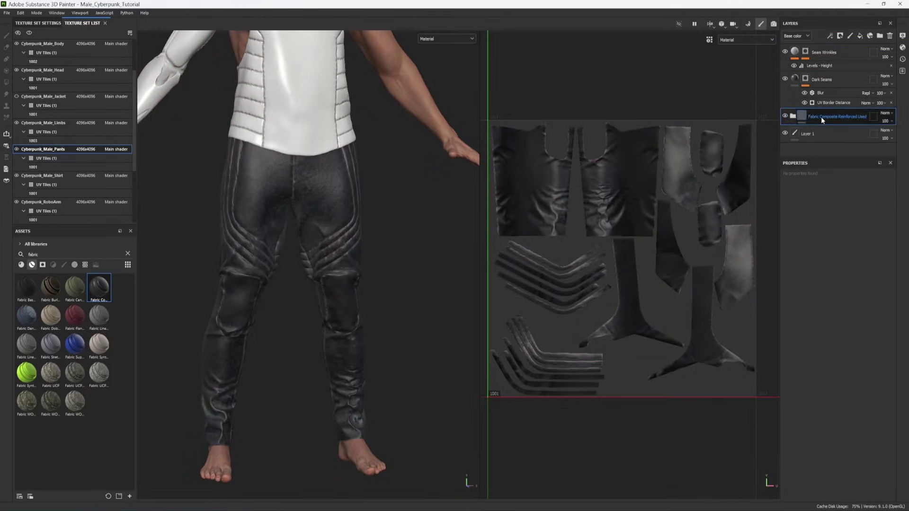
pyautogui.click(785, 116)
pyautogui.click(785, 116)
pyautogui.click(785, 116)
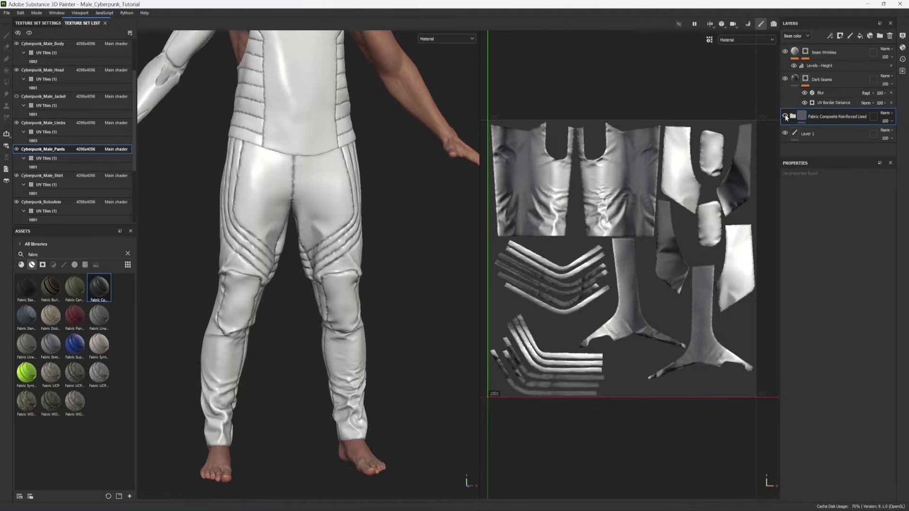
pyautogui.click(786, 116)
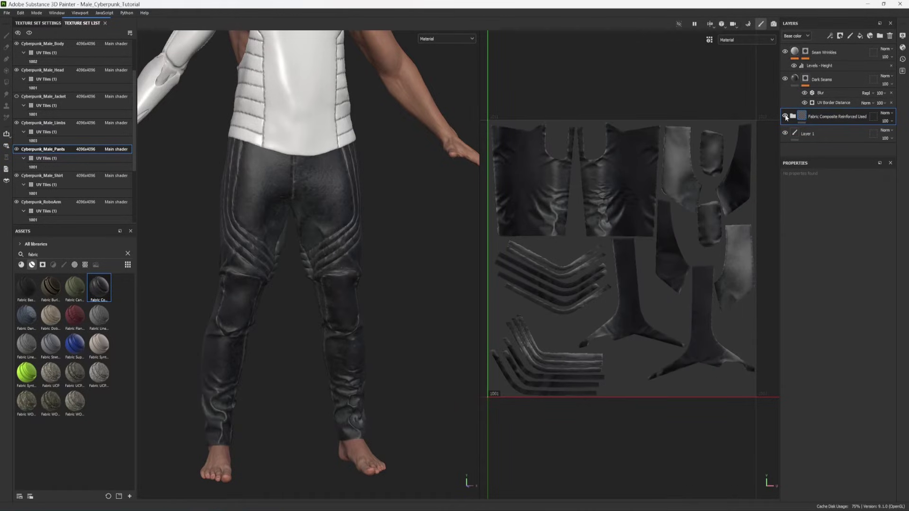
# Add a fill layer above the Fabric Composite Reinforced Used folder in the pants' layer stack.
pyautogui.scroll(6, 319, 234)
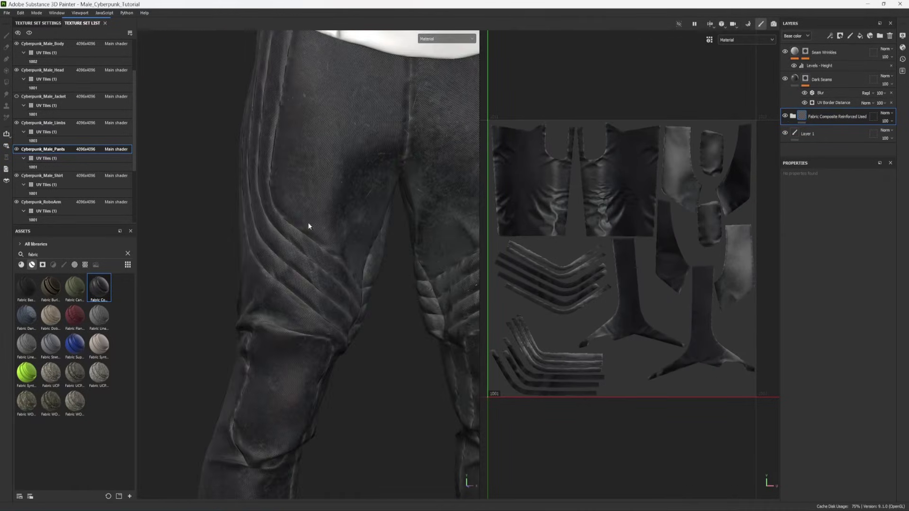
pyautogui.click(860, 36)
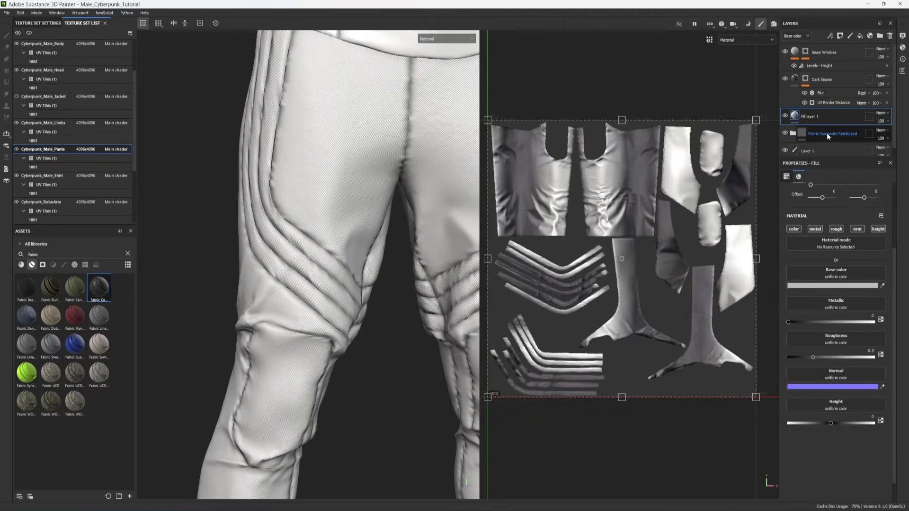
# Rename the pants' new fill layer Stitches and give it a black mask.
pyautogui.doubleClick(814, 116)
pyautogui.write('stitches')
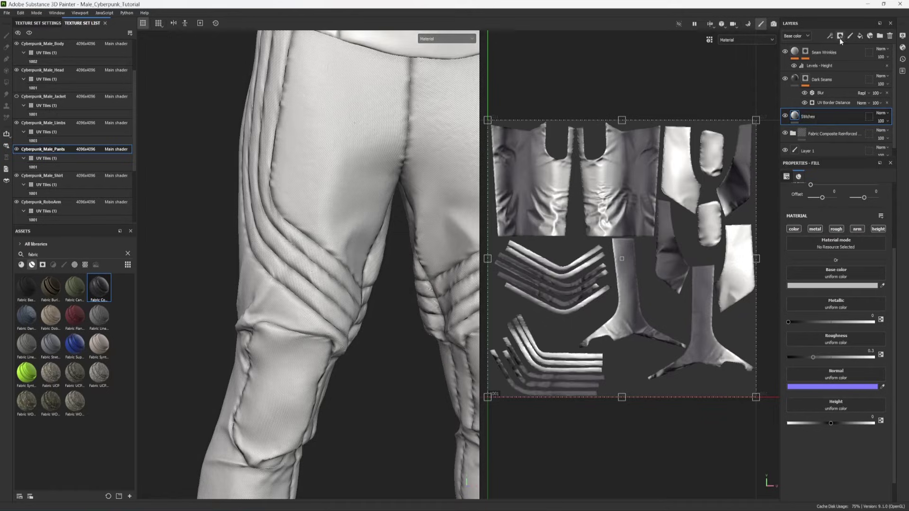
pyautogui.click(840, 37)
pyautogui.click(846, 56)
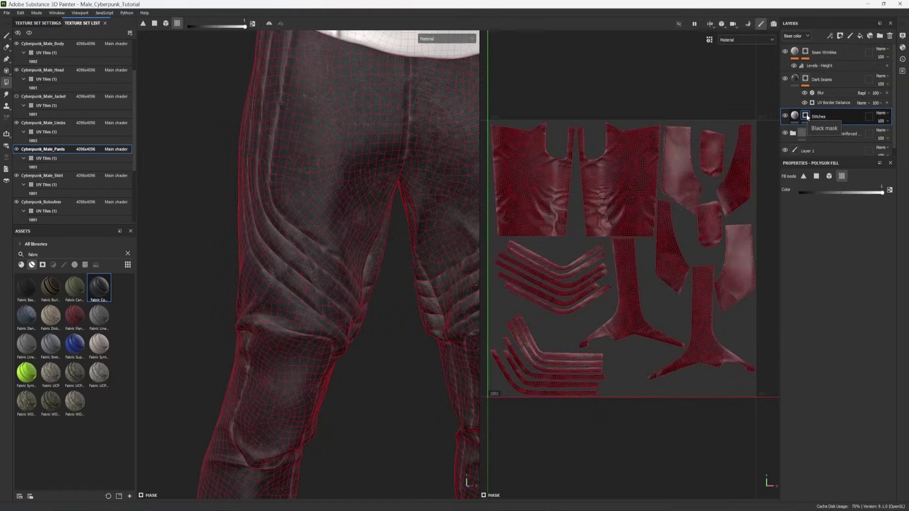
# Add a generator to the Stitches mask and assign Auto Stitcher to it.
pyautogui.click(829, 35)
pyautogui.click(848, 46)
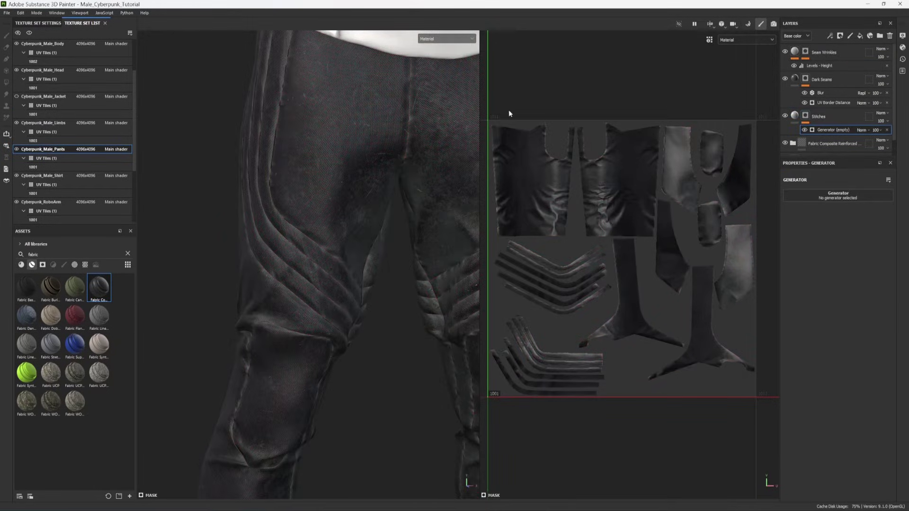
pyautogui.click(850, 196)
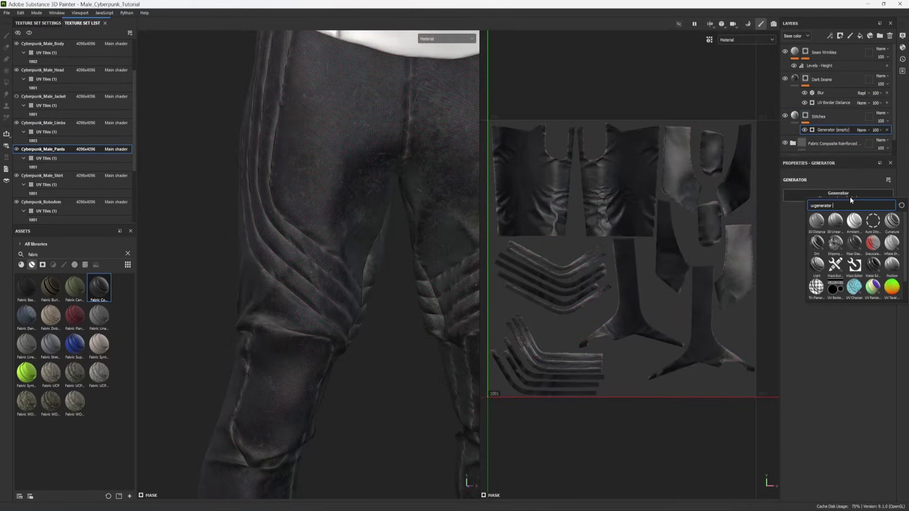
pyautogui.click(872, 221)
pyautogui.keyDown('alt'); pyautogui.moveTo(365, 221); pyautogui.dragTo(331, 223); pyautogui.keyUp('alt')
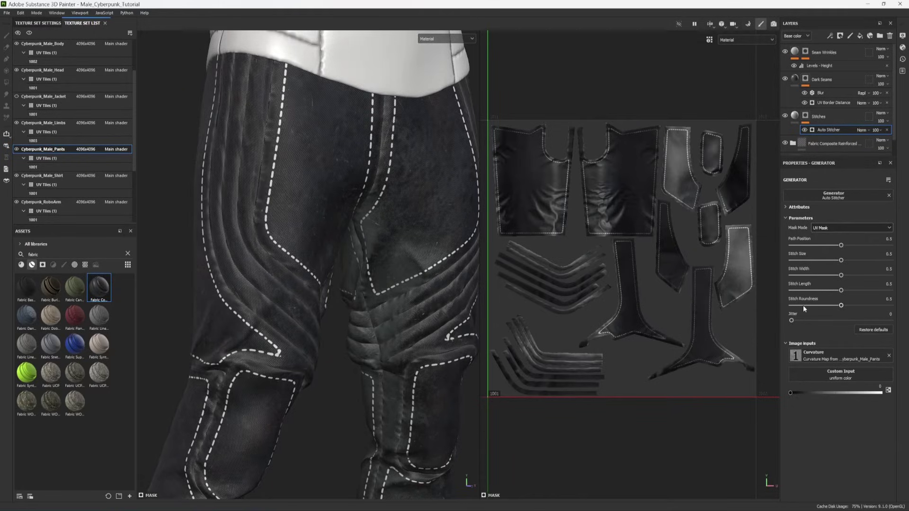
# Set the Auto Stitcher's path position, stitch size, stitch width, stitch length and stitch roundness all to 0.
pyautogui.moveTo(811, 305); pyautogui.dragTo(769, 247)
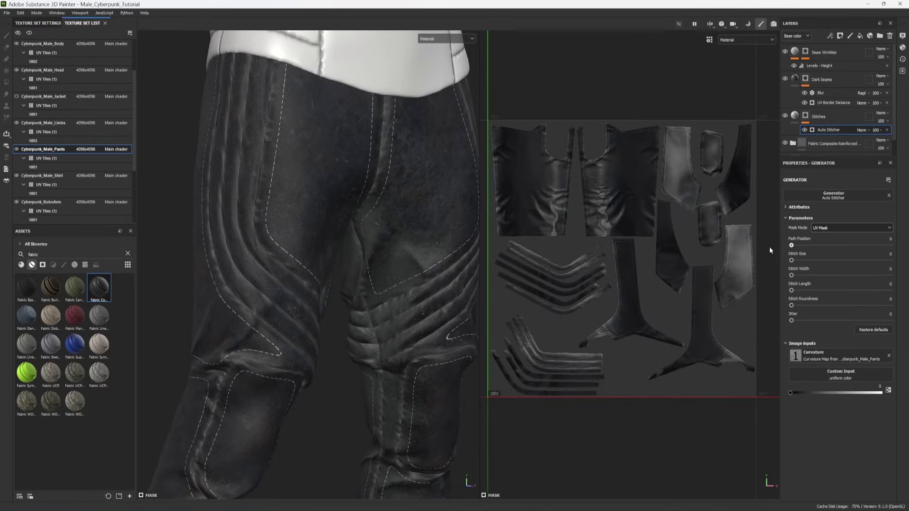
pyautogui.keyDown('alt'); pyautogui.moveTo(307, 238); pyautogui.dragTo(389, 250); pyautogui.keyUp('alt')
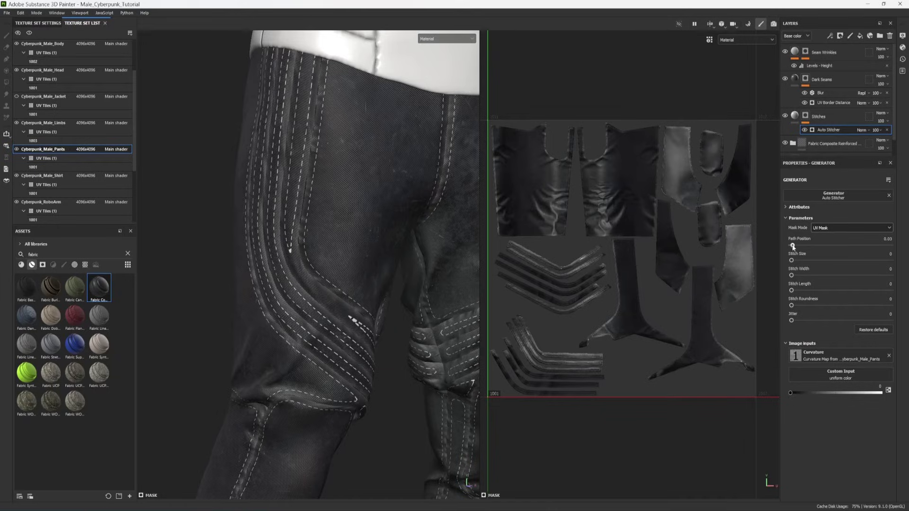
pyautogui.moveTo(791, 246); pyautogui.dragTo(815, 245)
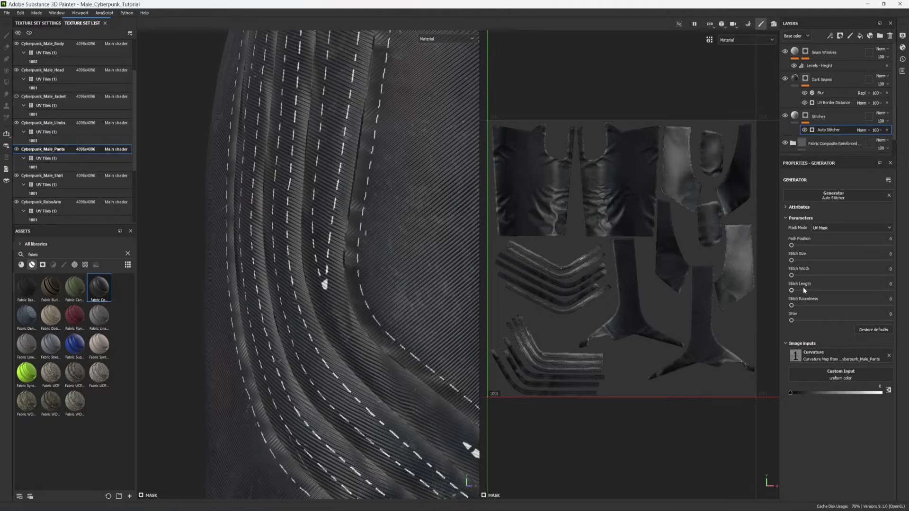
pyautogui.scroll(-5, 372, 234)
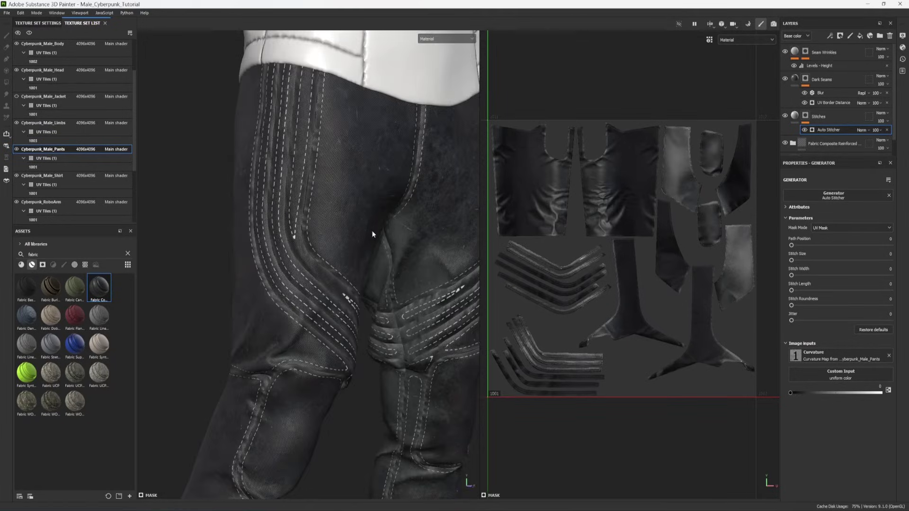
pyautogui.keyDown('alt'); pyautogui.moveTo(307, 225); pyautogui.dragTo(337, 264); pyautogui.keyUp('alt')
pyautogui.scroll(2, 336, 265)
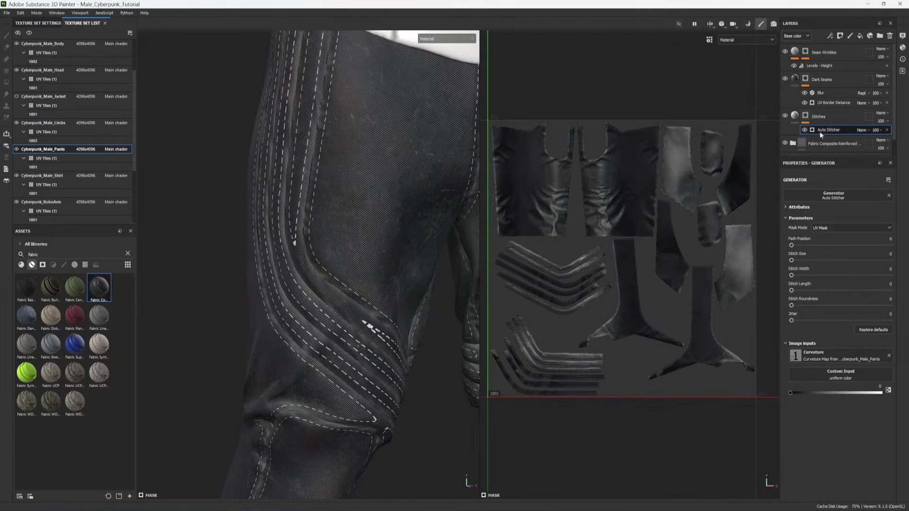
# Add a paint effect above the Auto Stitcher in the Stitches mask and set its blending mode to Multiply.
pyautogui.click(831, 36)
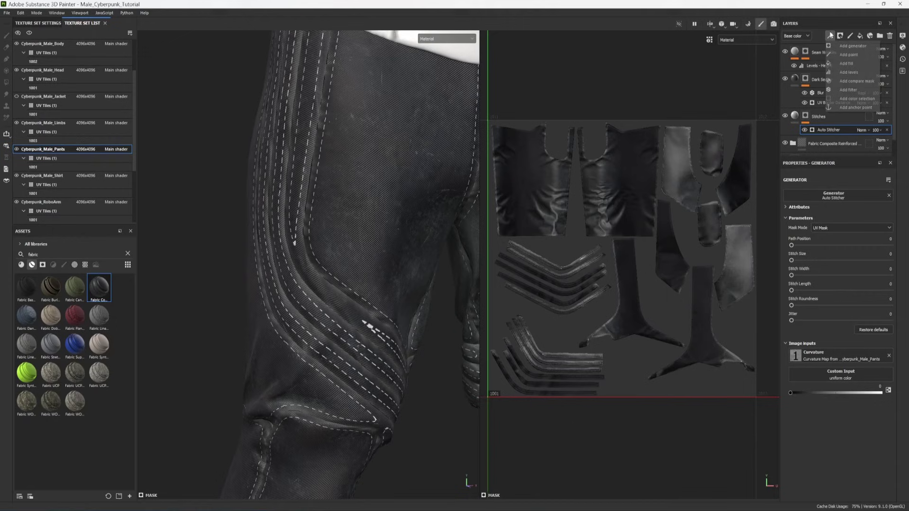
pyautogui.click(849, 56)
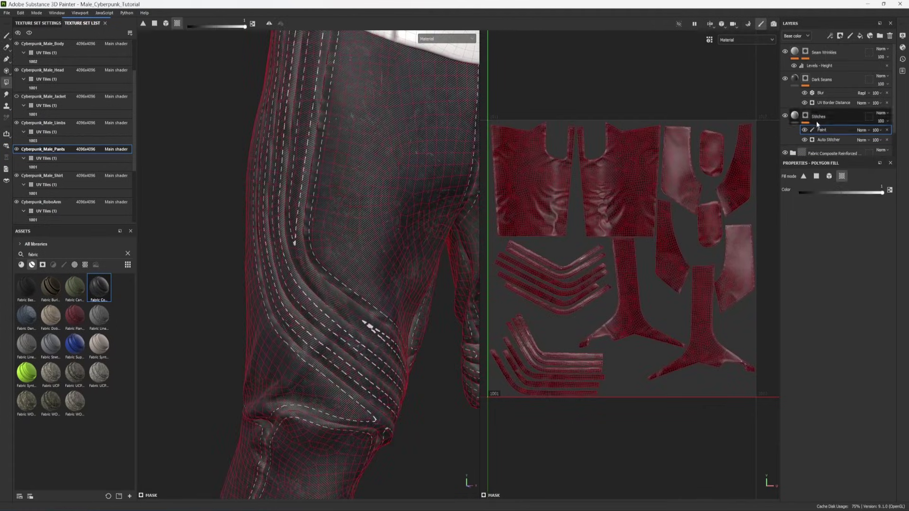
pyautogui.click(862, 128)
pyautogui.click(873, 165)
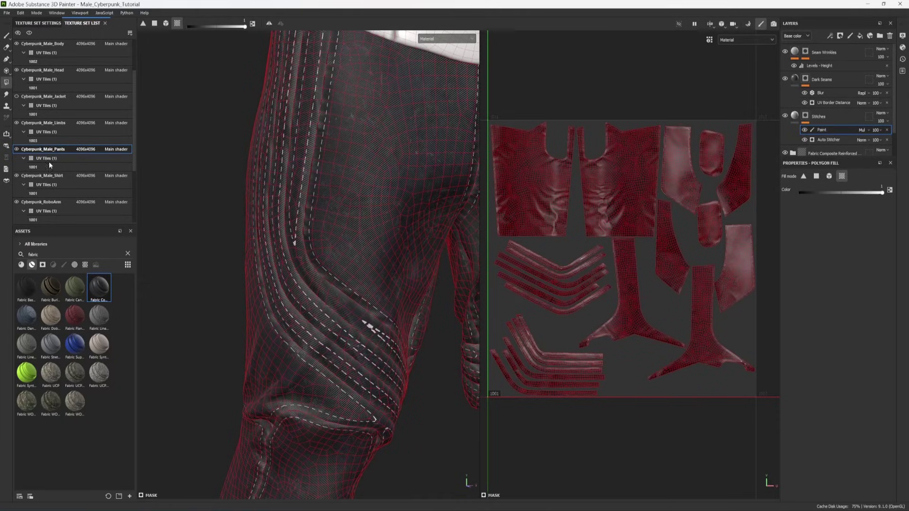
# Paint out the stray stitch clump at the pointed end of the thigh strip with a small black brush.
pyautogui.click(7, 36)
pyautogui.keyDown('alt'); pyautogui.moveTo(280, 278); pyautogui.dragTo(317, 254); pyautogui.keyUp('alt')
pyautogui.scroll(2, 317, 254)
pyautogui.press('x')
pyautogui.keyDown('ctrl'); pyautogui.moveTo(320, 250); pyautogui.dragTo(303, 249, button='right'); pyautogui.keyUp('ctrl')
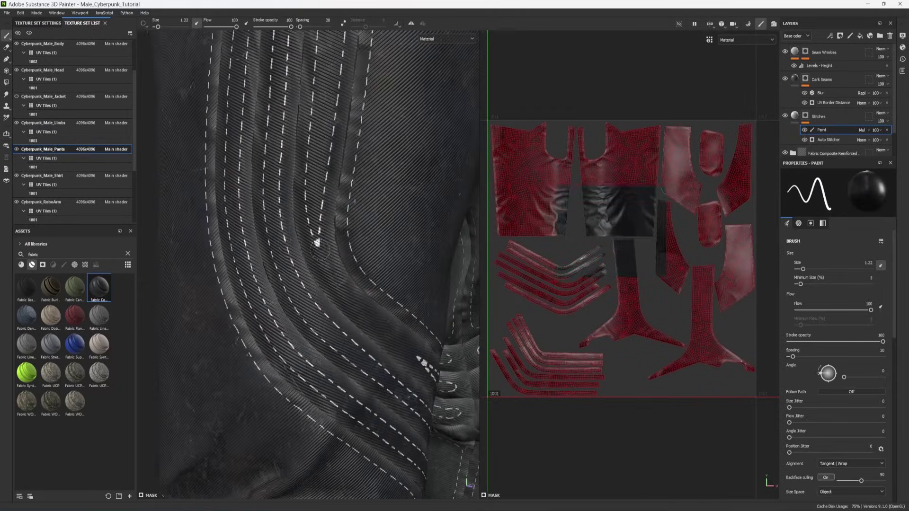
pyautogui.moveTo(320, 250); pyautogui.dragTo(303, 176)
pyautogui.scroll(-2, 303, 179)
pyautogui.keyDown('alt'); pyautogui.moveTo(277, 158); pyautogui.dragTo(266, 232, button='middle'); pyautogui.keyUp('alt')
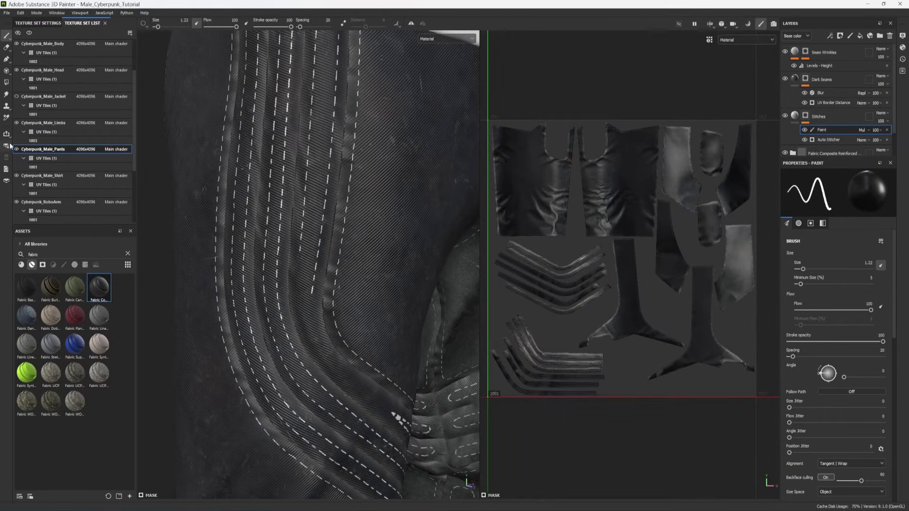
# Polygon-fill the padded strips on both legs with black by UV island in the Stitches mask to remove their stitching.
pyautogui.click(7, 82)
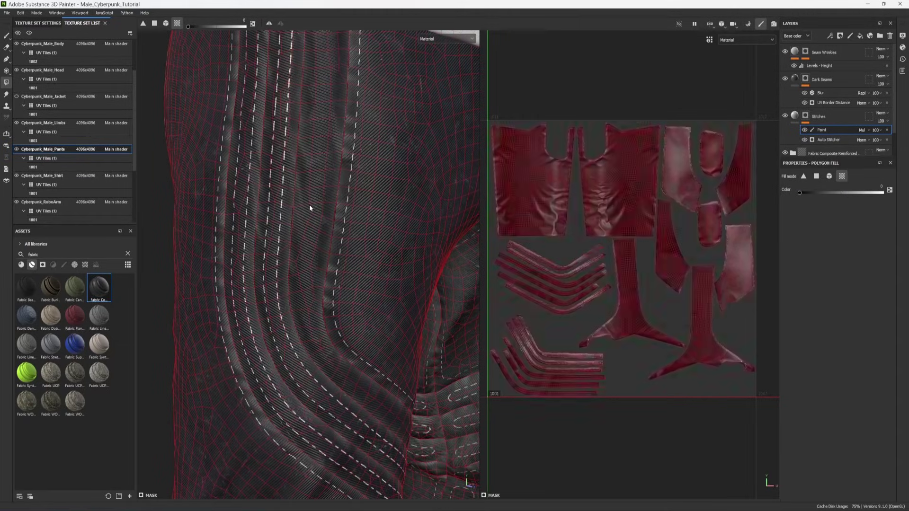
pyautogui.click(272, 210)
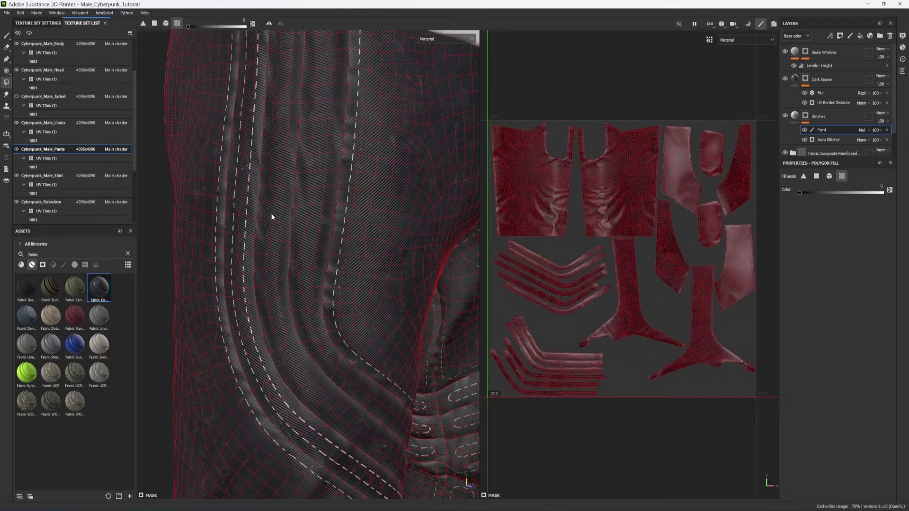
pyautogui.click(244, 206)
pyautogui.keyDown('alt'); pyautogui.moveTo(243, 207); pyautogui.dragTo(132, 196, button='right'); pyautogui.keyUp('alt')
pyautogui.keyDown('alt'); pyautogui.moveTo(369, 227); pyautogui.dragTo(284, 239); pyautogui.keyUp('alt')
pyautogui.keyDown('alt'); pyautogui.moveTo(284, 240); pyautogui.dragTo(361, 350, button='right'); pyautogui.keyUp('alt')
pyautogui.click(362, 349)
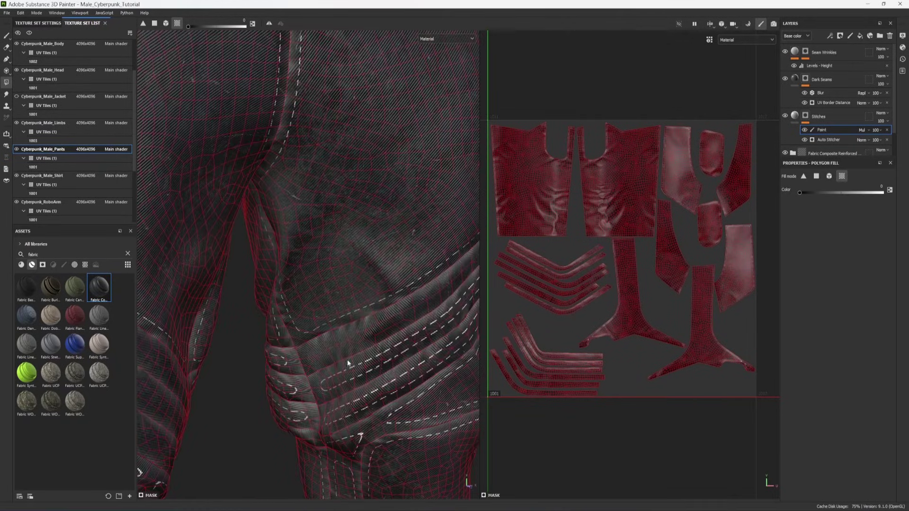
pyautogui.click(346, 386)
pyautogui.scroll(-3, 346, 398)
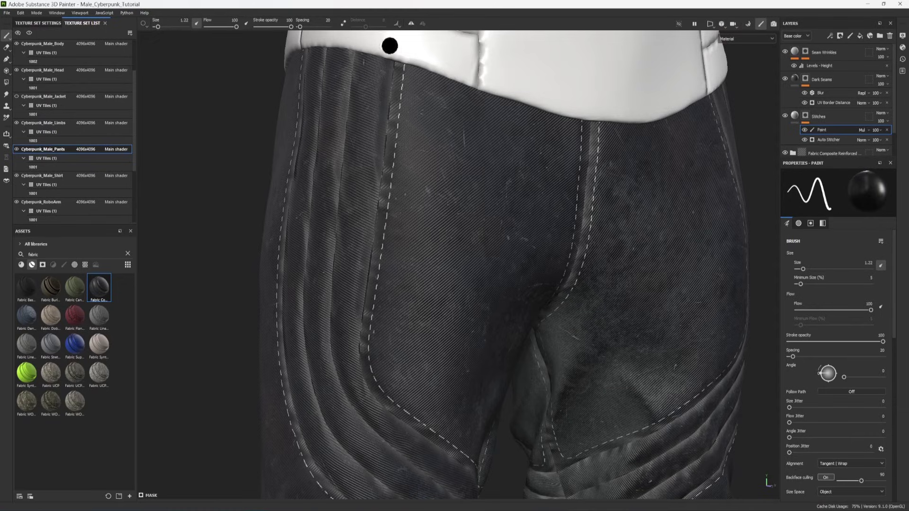
# Give the Stitches fill a dark red base color, metallic 1, roughness 0.3968 and a height of about 0.02.
pyautogui.click(796, 116)
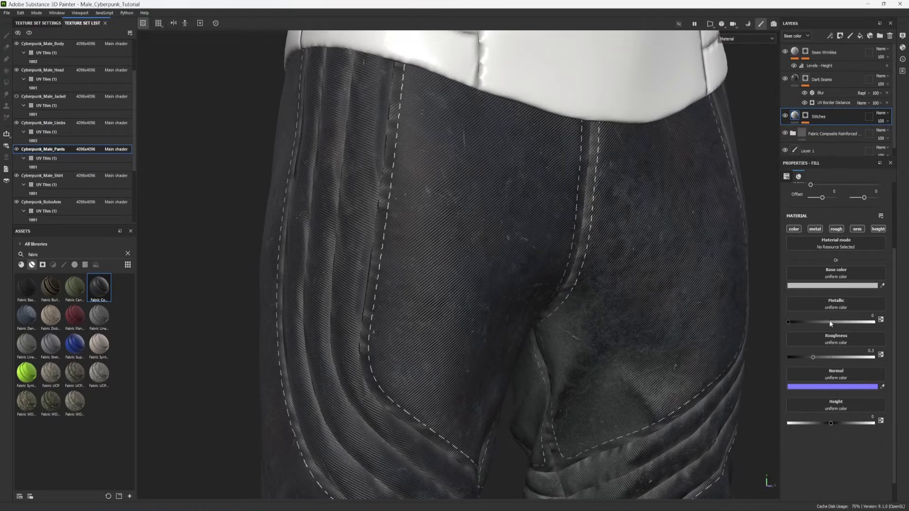
pyautogui.click(824, 286)
pyautogui.moveTo(785, 409); pyautogui.dragTo(818, 380)
pyautogui.click(828, 336)
pyautogui.moveTo(789, 322); pyautogui.dragTo(807, 322)
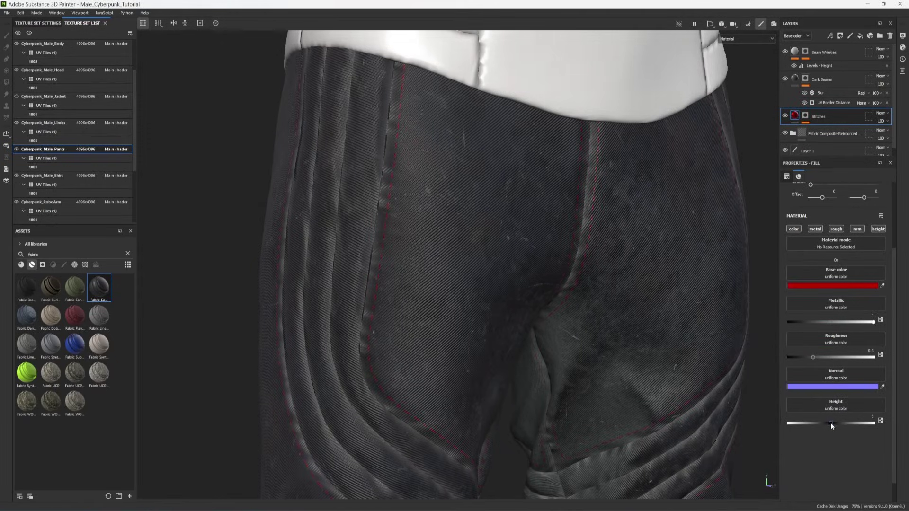
pyautogui.moveTo(831, 424); pyautogui.dragTo(832, 424)
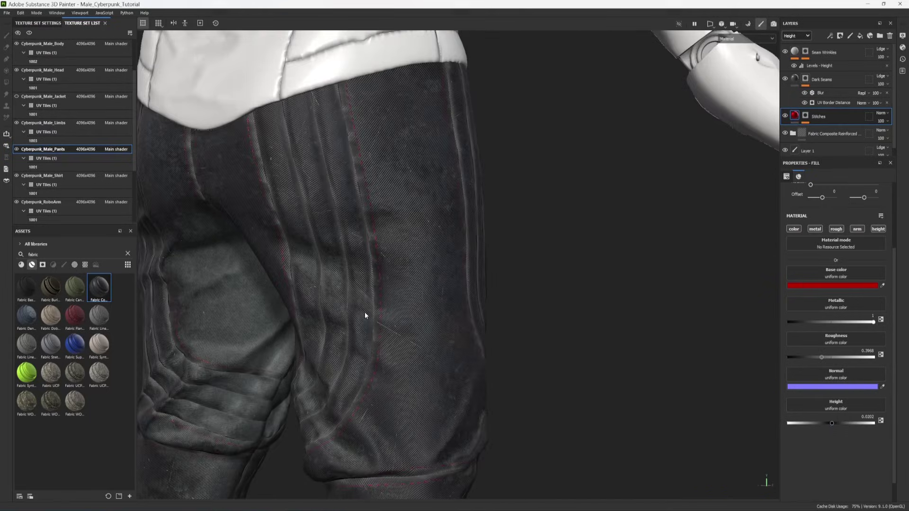
# Show the UV layout beside the model, set the Stitches base color to white (FFFFFF) and check the stitching around the pants.
pyautogui.keyDown('alt'); pyautogui.moveTo(364, 312); pyautogui.dragTo(432, 310); pyautogui.keyUp('alt')
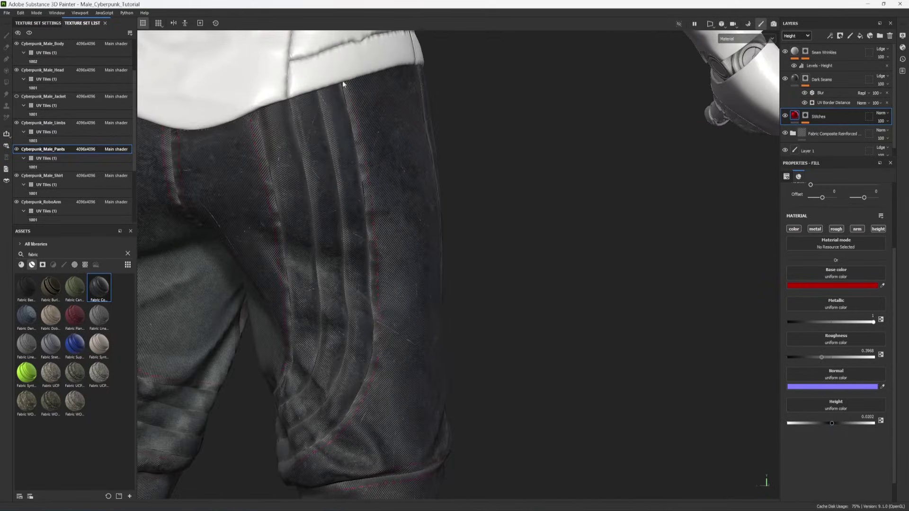
pyautogui.press('F1')
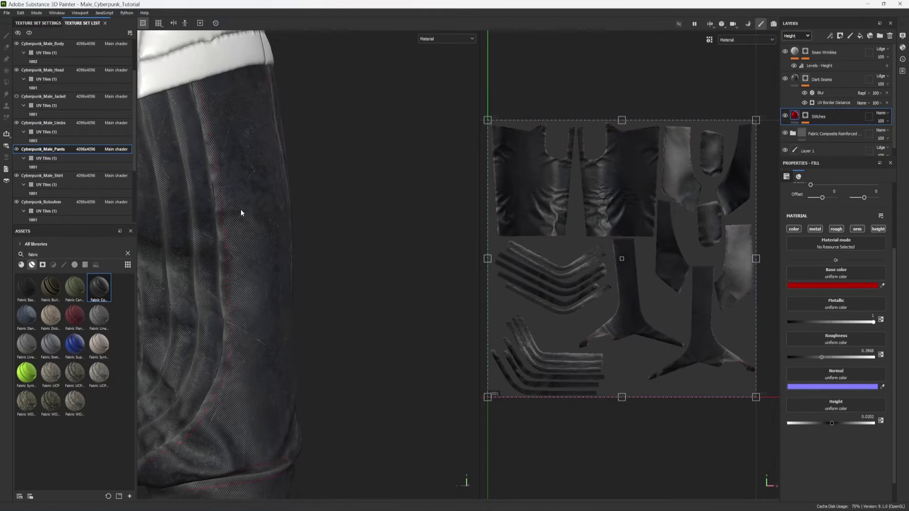
pyautogui.keyDown('alt'); pyautogui.moveTo(241, 211); pyautogui.dragTo(433, 131, button='middle'); pyautogui.keyUp('alt')
pyautogui.click(796, 286)
pyautogui.moveTo(751, 383); pyautogui.dragTo(482, 192)
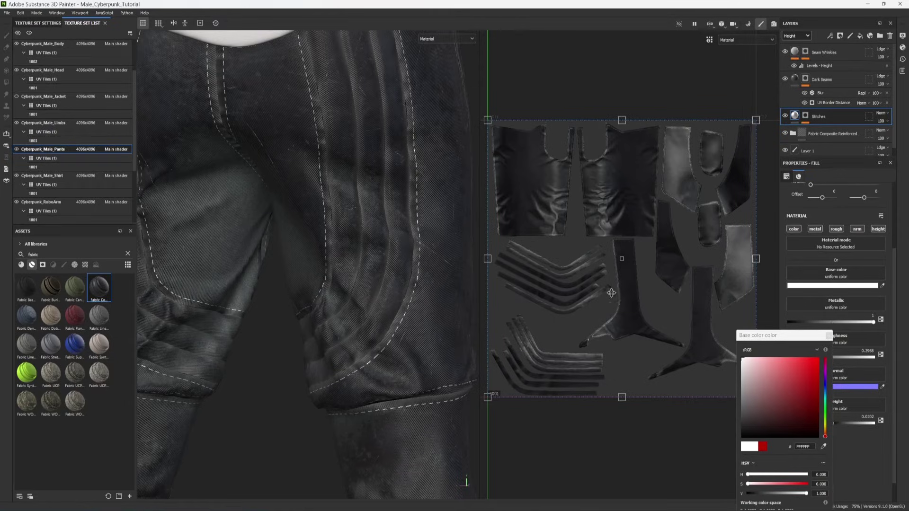
pyautogui.keyDown('alt'); pyautogui.moveTo(371, 151); pyautogui.dragTo(371, 281, button='middle'); pyautogui.keyUp('alt')
pyautogui.keyDown('alt'); pyautogui.moveTo(371, 282); pyautogui.dragTo(130, 290); pyautogui.keyUp('alt')
pyautogui.keyDown('alt'); pyautogui.moveTo(353, 289); pyautogui.dragTo(219, 260, button='middle'); pyautogui.keyUp('alt')
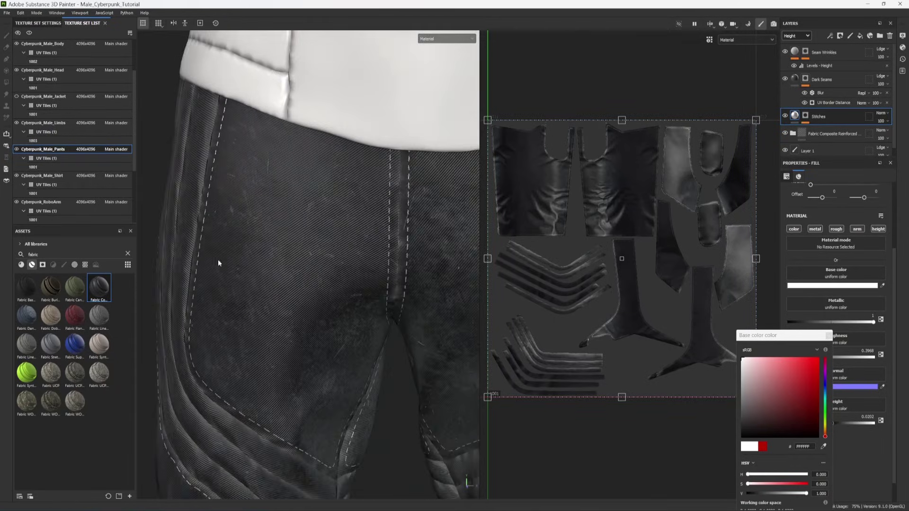
pyautogui.keyDown('alt'); pyautogui.moveTo(218, 262); pyautogui.dragTo(275, 249); pyautogui.keyUp('alt')
pyautogui.scroll(-3, 333, 284)
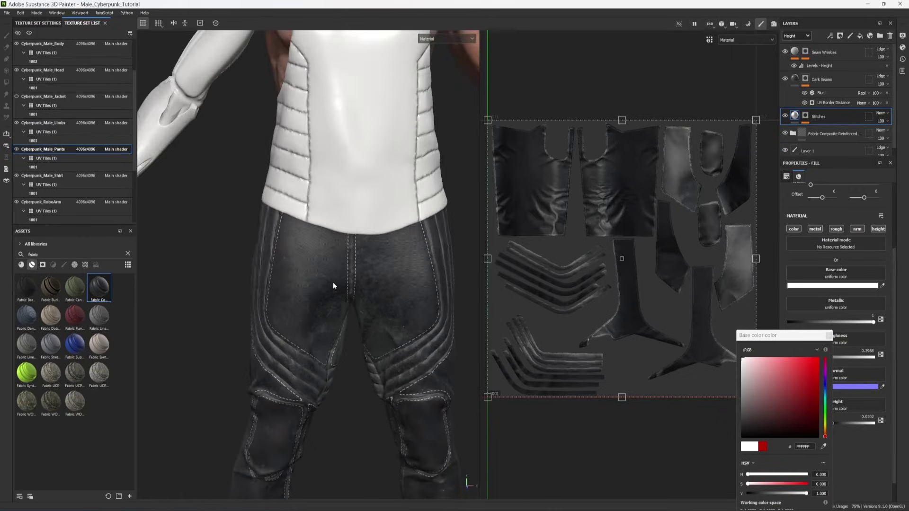
pyautogui.keyDown('alt'); pyautogui.moveTo(333, 284); pyautogui.dragTo(346, 340, button='middle'); pyautogui.keyUp('alt')
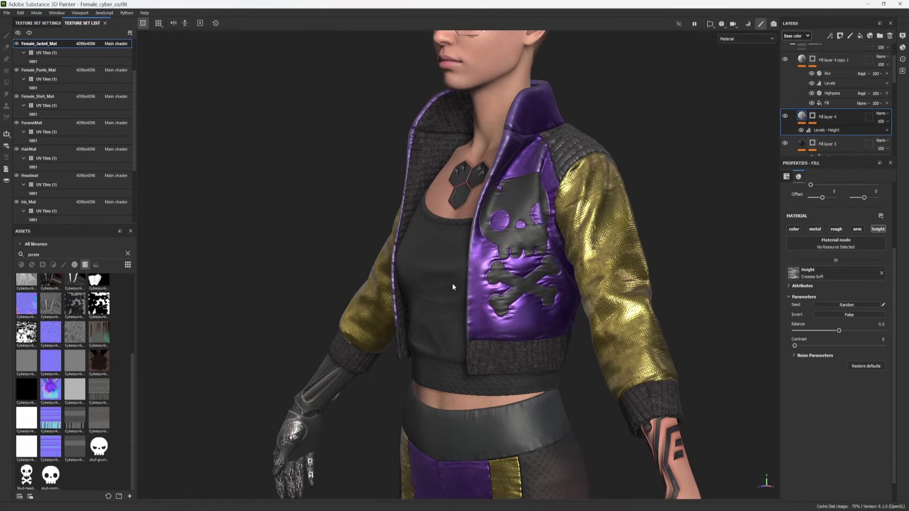
# In the Female_cyber_outfit project, add a fill layer above Fill layer 4 copy 1 in the Jacket1 folder and name it Patches.
pyautogui.keyDown('alt'); pyautogui.moveTo(452, 284); pyautogui.dragTo(430, 311); pyautogui.keyUp('alt')
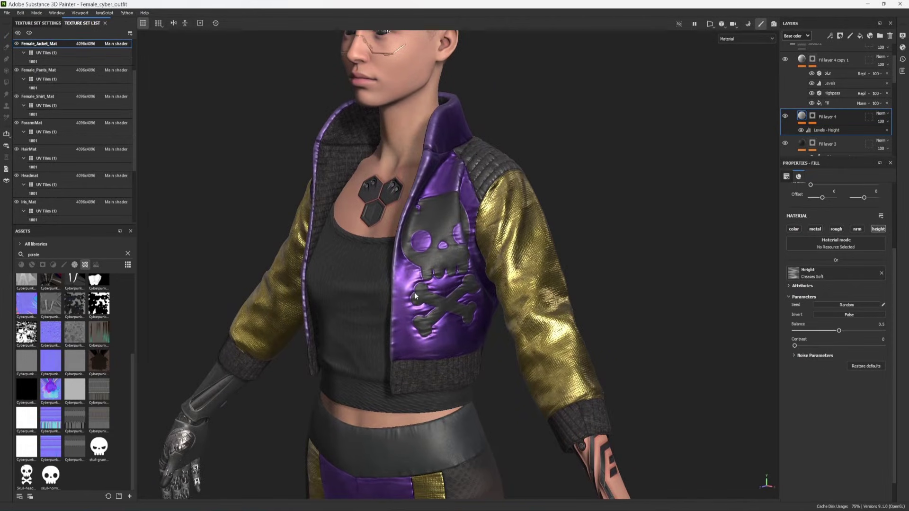
pyautogui.scroll(5, 415, 296)
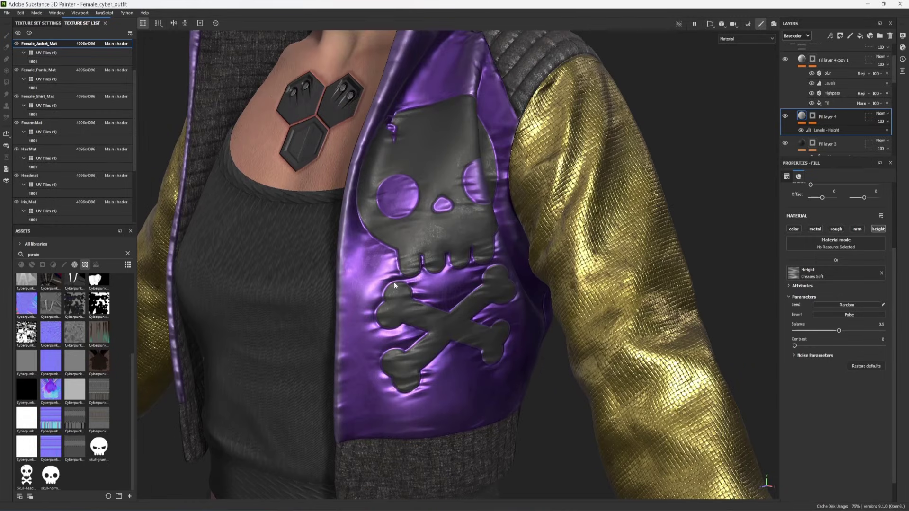
pyautogui.keyDown('alt'); pyautogui.moveTo(420, 291); pyautogui.dragTo(428, 277); pyautogui.keyUp('alt')
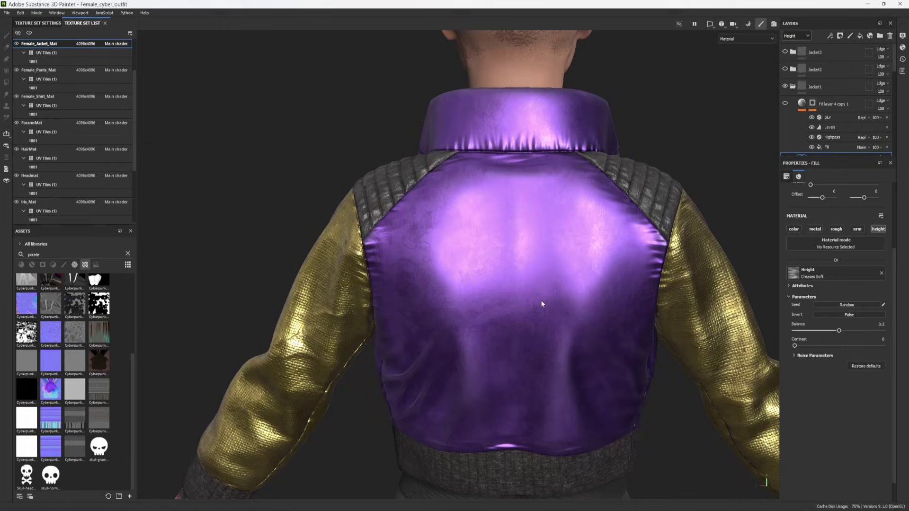
pyautogui.click(843, 104)
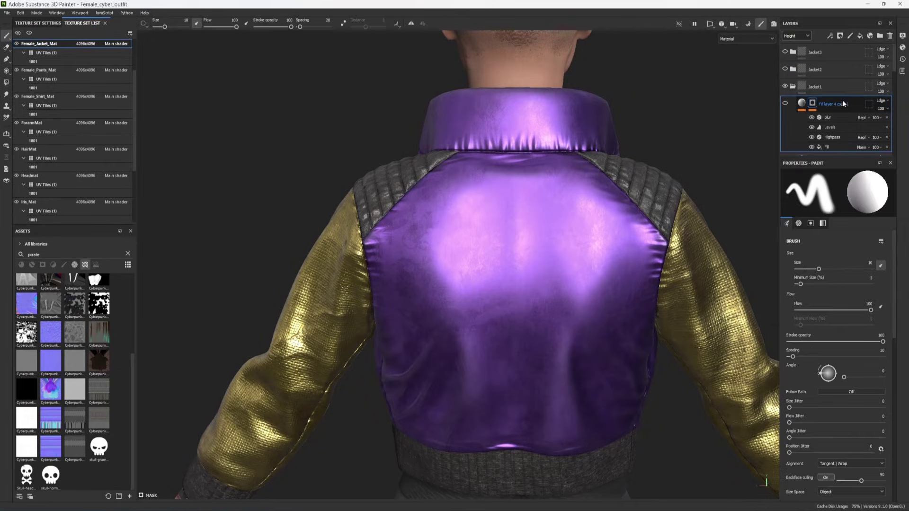
pyautogui.click(859, 36)
pyautogui.doubleClick(816, 104)
pyautogui.write('Patches')
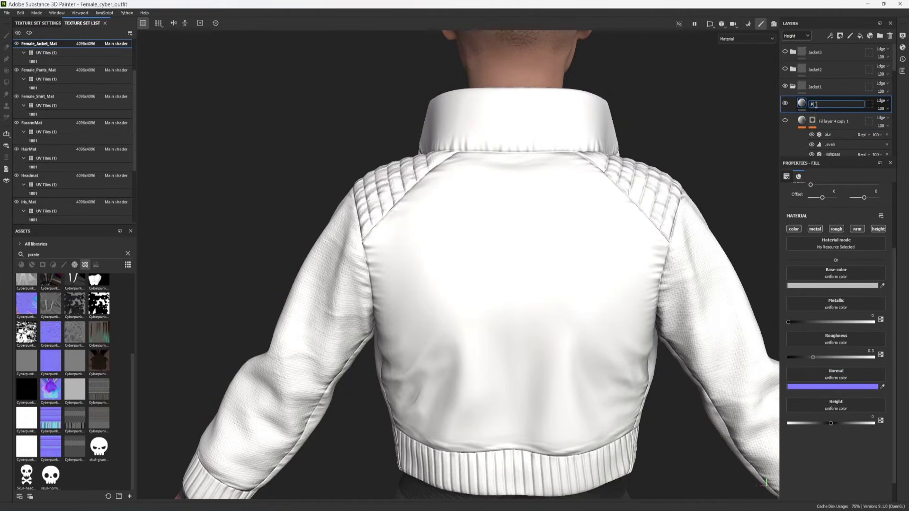
pyautogui.press('Return')
# Set the Patches layer's base color to near black and add a black mask to it.
pyautogui.click(816, 288)
pyautogui.click(768, 408)
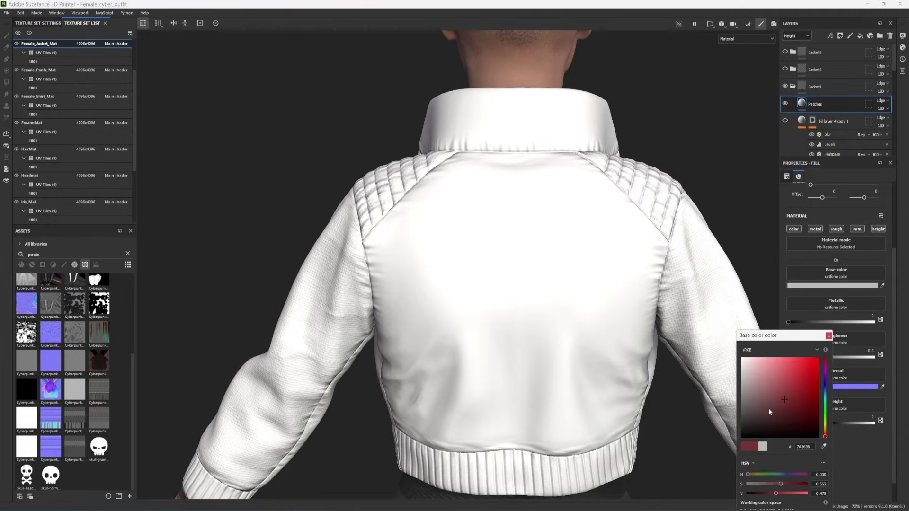
pyautogui.click(840, 36)
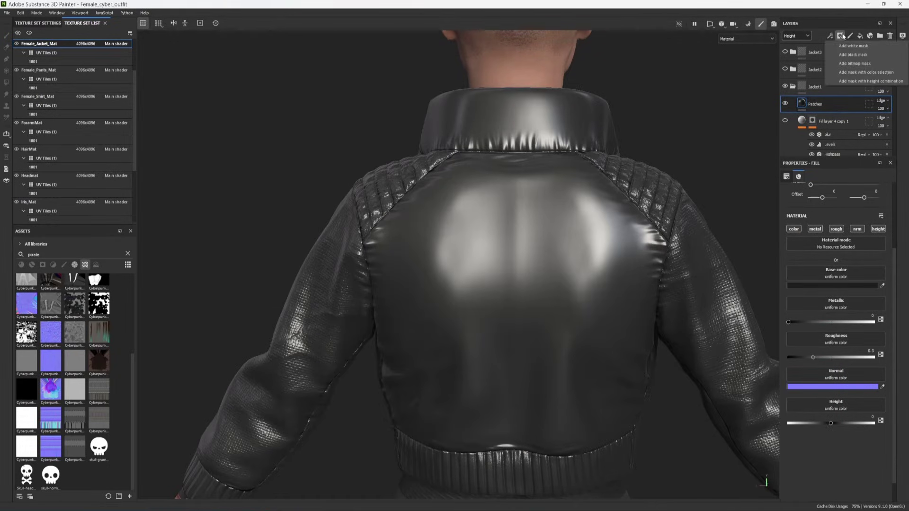
pyautogui.click(843, 53)
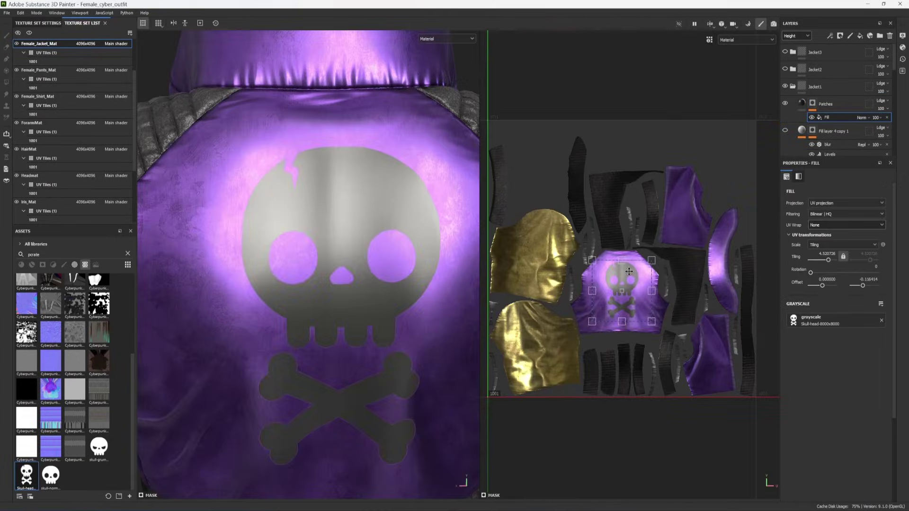
# Position the skull-and-crossbones mask fill on the jacket's back panel at about 4.52 tiling and raise the Patches height to 0.0088.
pyautogui.moveTo(626, 270); pyautogui.dragTo(626, 270)
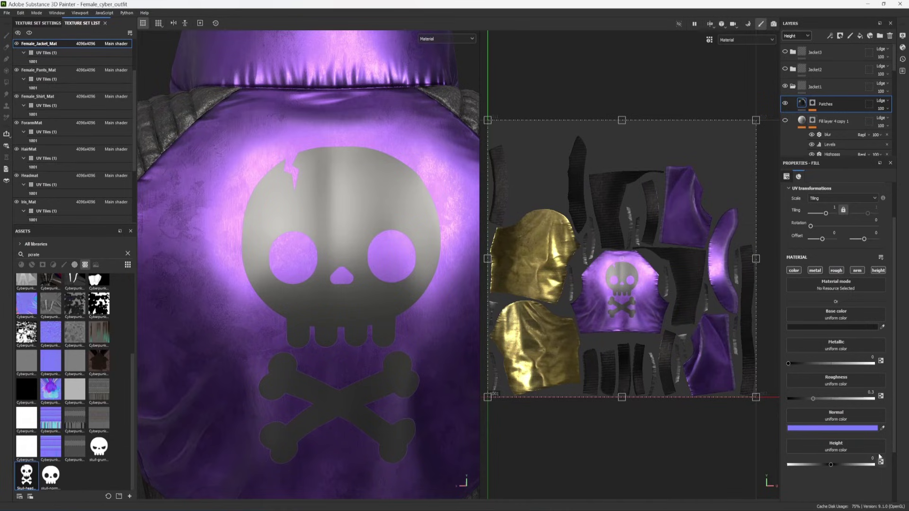
pyautogui.moveTo(831, 465); pyautogui.dragTo(834, 465)
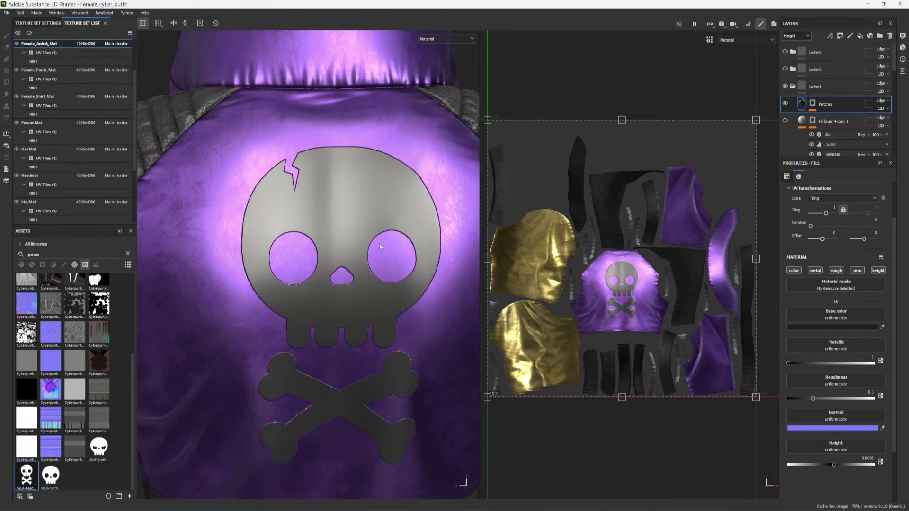
# Add an anchor point above the skull fill in the Patches mask, keeping the name Patches mask.
pyautogui.press('1')
pyautogui.click(812, 103)
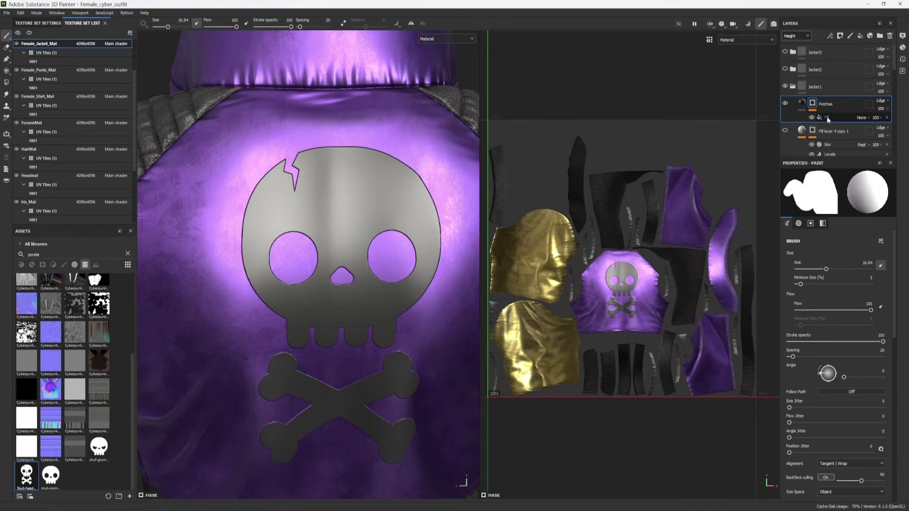
pyautogui.click(830, 35)
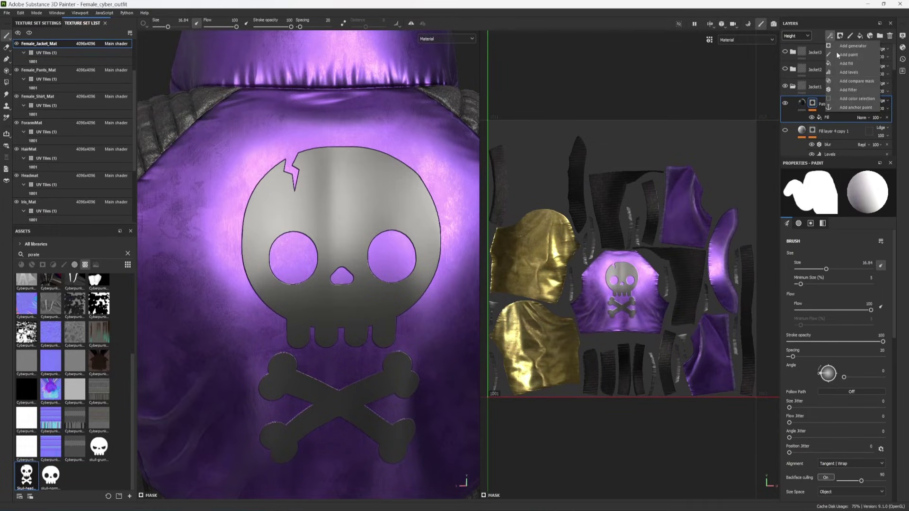
pyautogui.click(840, 107)
pyautogui.doubleClick(828, 119)
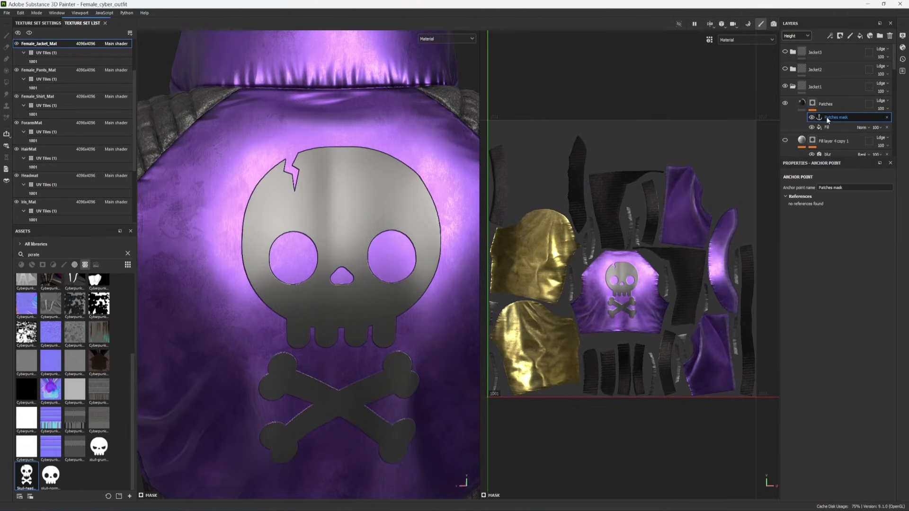
pyautogui.press('Return')
pyautogui.doubleClick(832, 118)
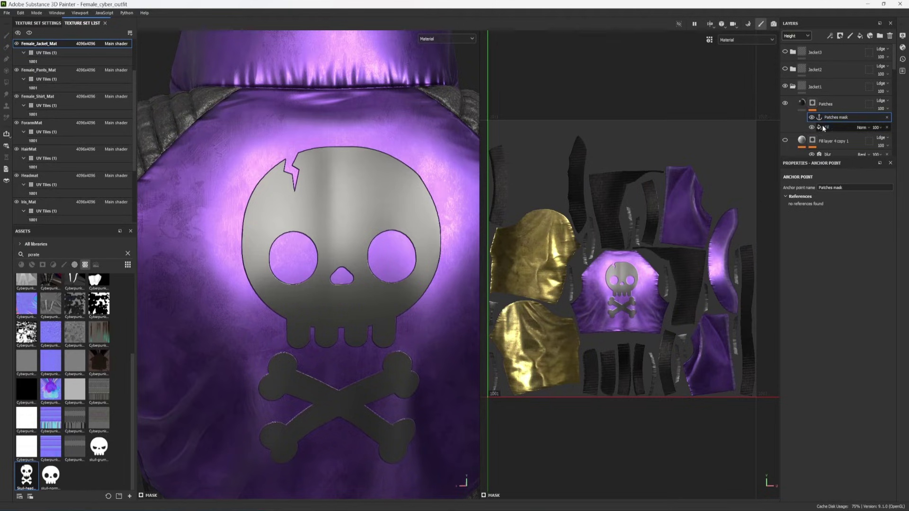
pyautogui.press('Return')
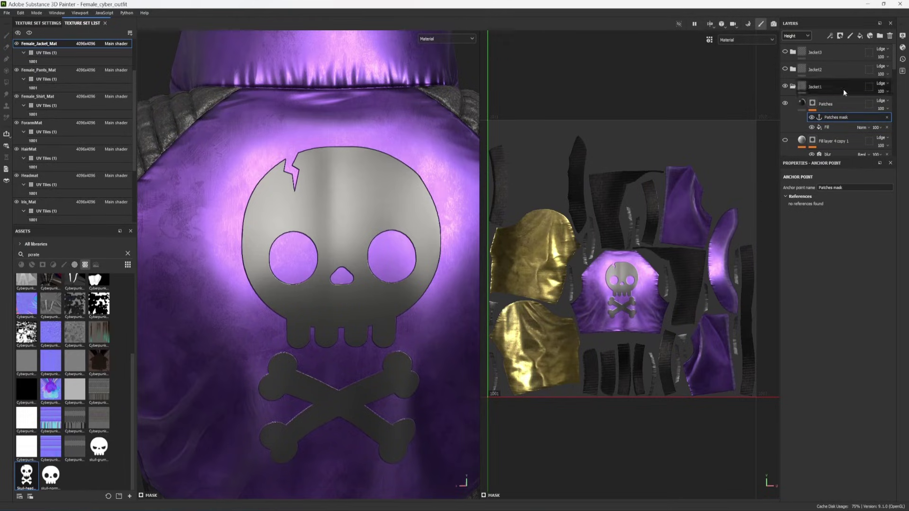
# Add a fill layer above Patches and leave only its height channel enabled.
pyautogui.click(797, 109)
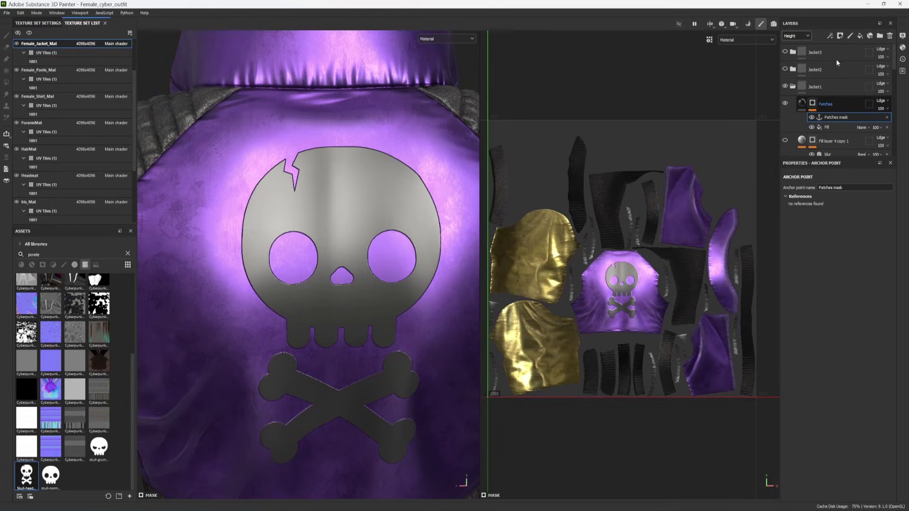
pyautogui.click(860, 36)
pyautogui.click(794, 270)
pyautogui.click(815, 271)
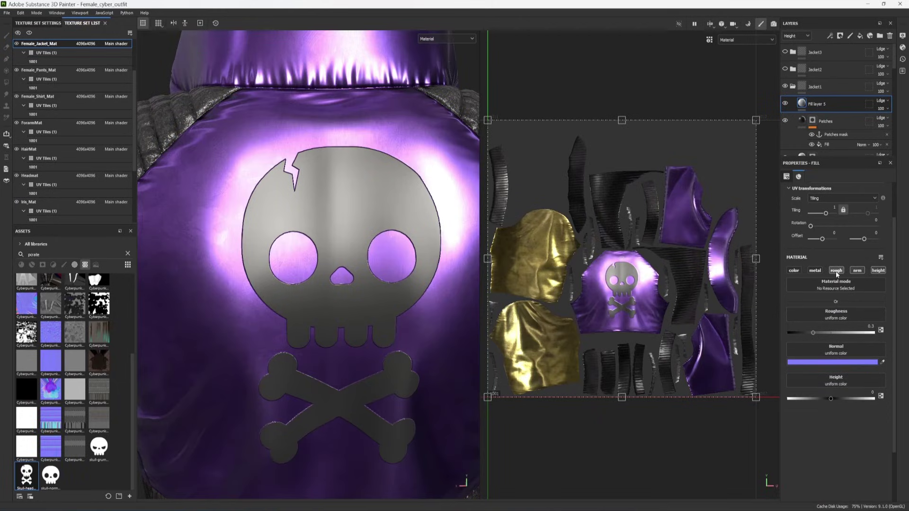
pyautogui.click(836, 270)
pyautogui.click(857, 271)
# Use the Creases Soft texture as the new fill layer's height and set its tiling to about 13.9.
pyautogui.click(846, 313)
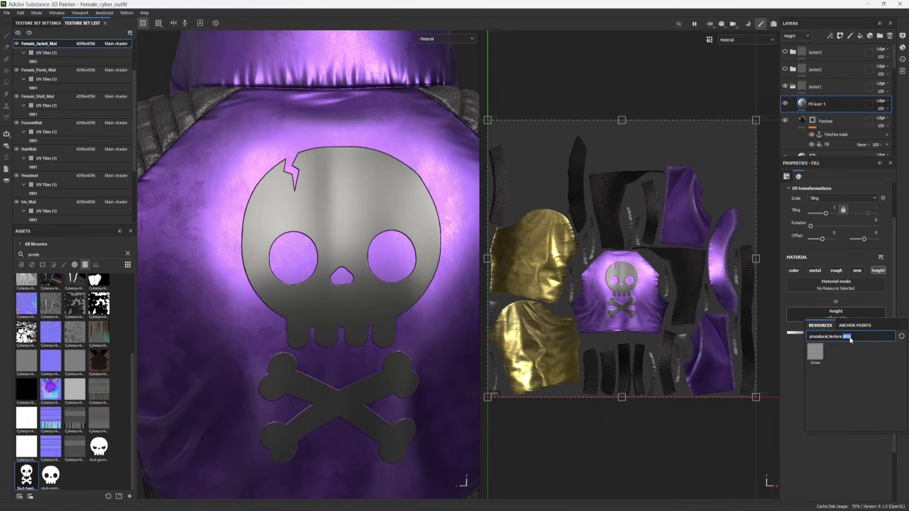
pyautogui.write('fabric')
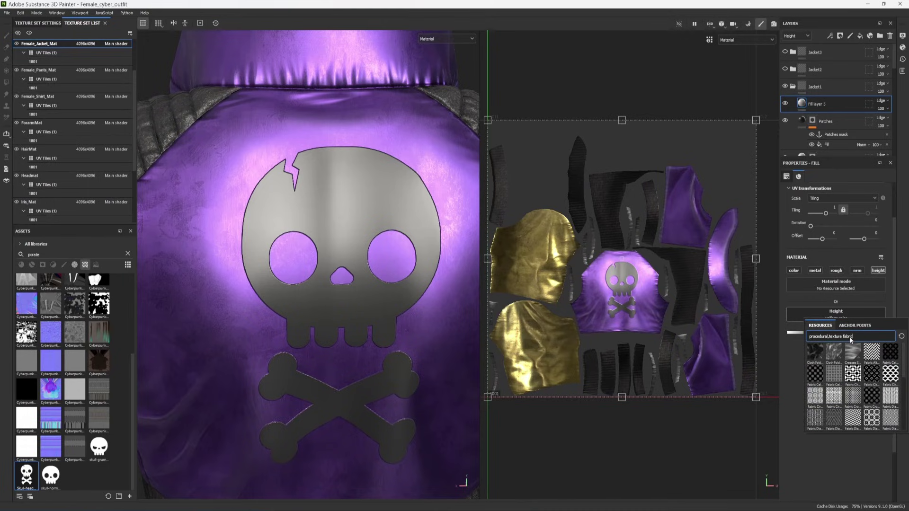
pyautogui.click(852, 356)
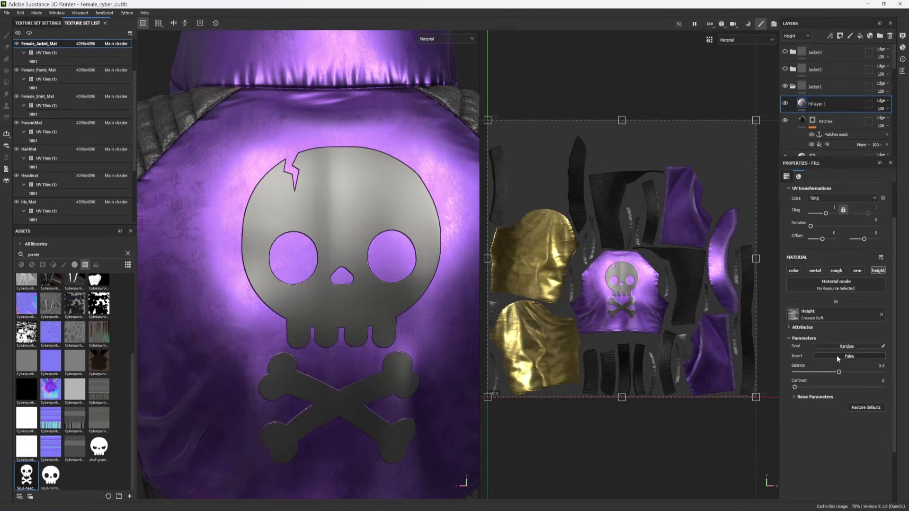
pyautogui.moveTo(827, 260); pyautogui.dragTo(833, 260)
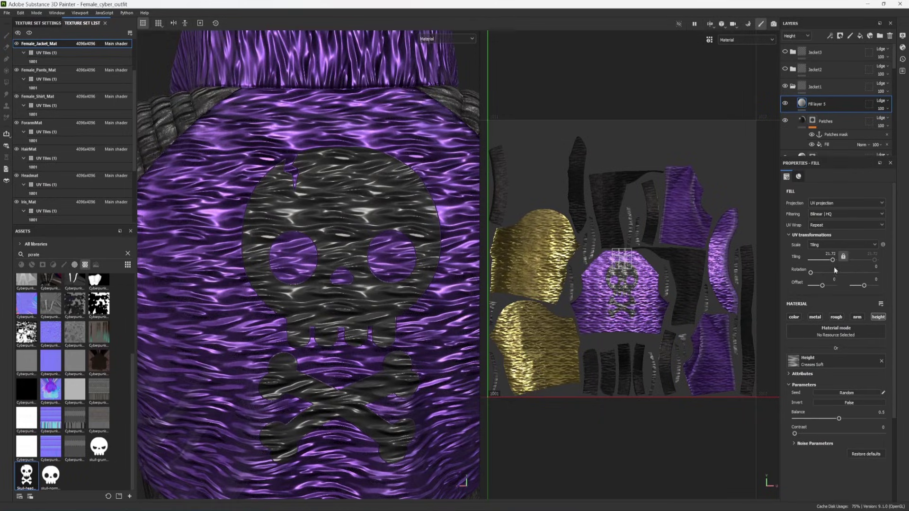
pyautogui.moveTo(832, 260); pyautogui.dragTo(830, 260)
# Rename the creased fill layer to Patches Edge Wrinkles and add a black mask to it.
pyautogui.doubleClick(818, 104)
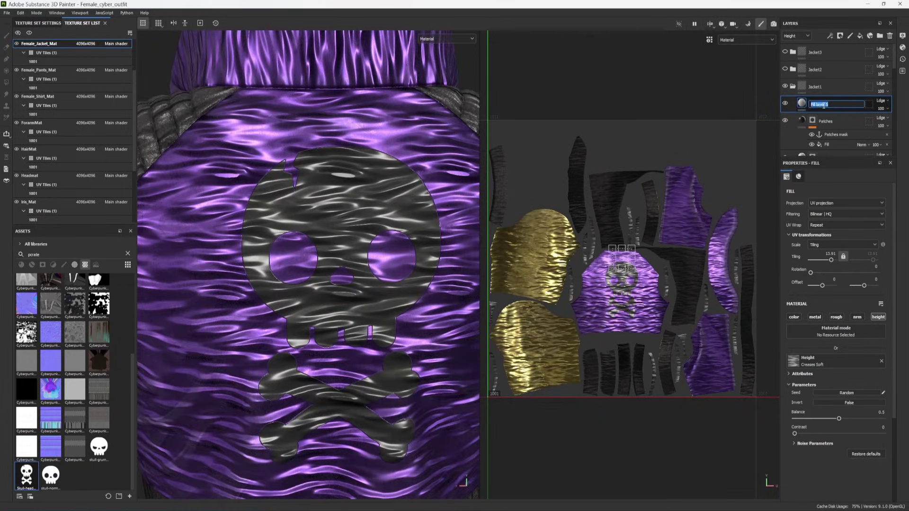
pyautogui.write('Patches Edge Wrinkles')
pyautogui.press('Return')
pyautogui.click(840, 36)
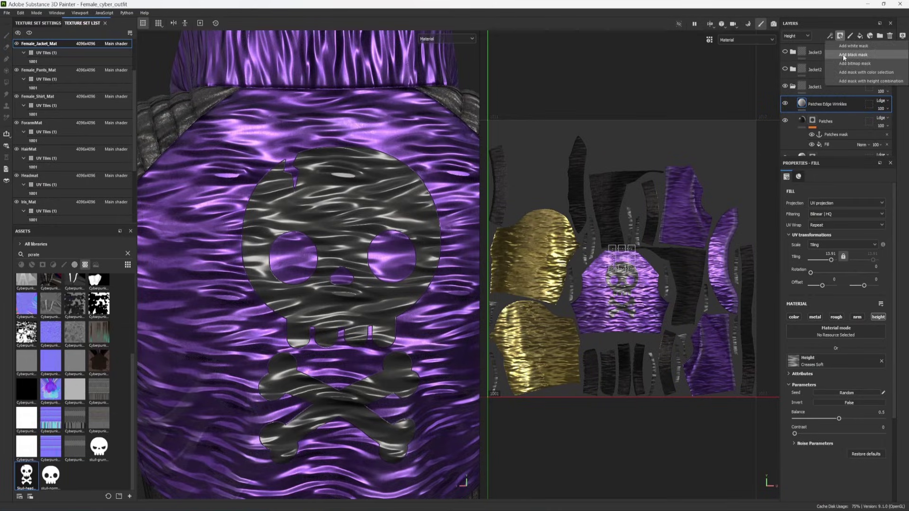
pyautogui.click(842, 54)
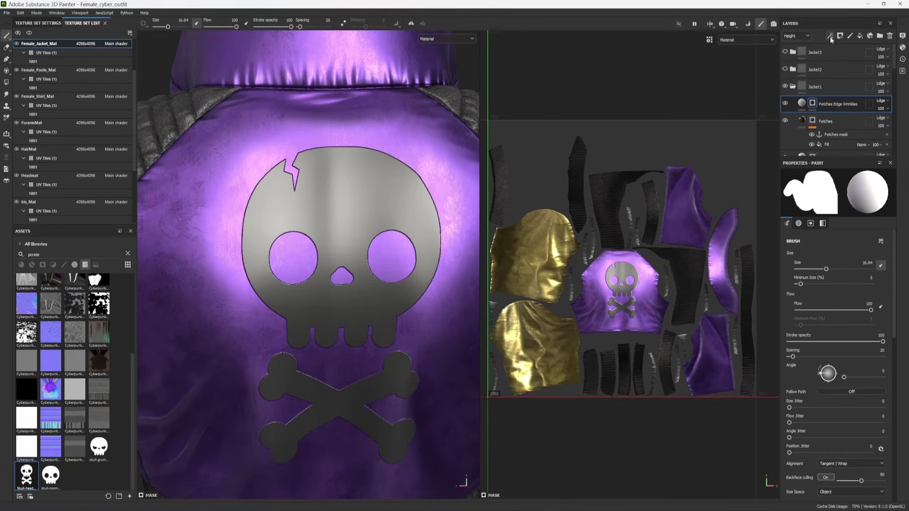
# Add a fill to the Patches Edge Wrinkles mask that uses the Patches mask anchor point as its grayscale.
pyautogui.click(830, 37)
pyautogui.click(842, 62)
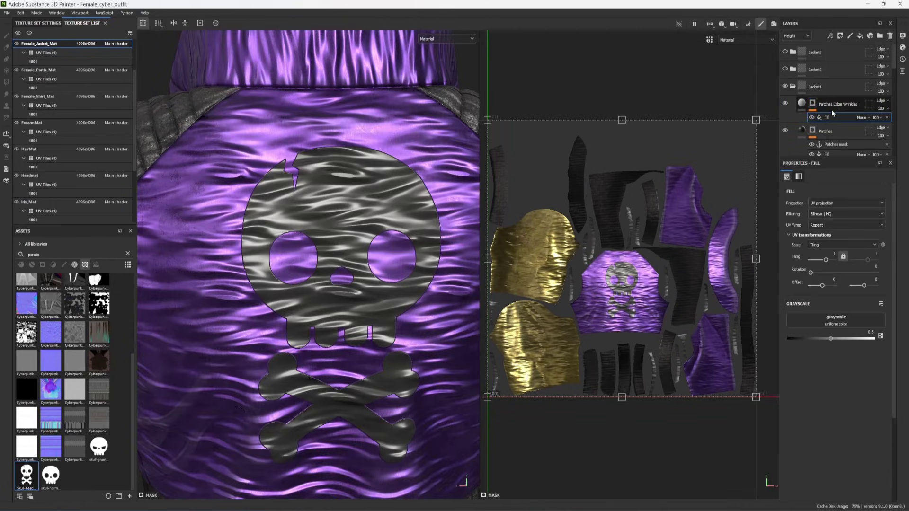
pyautogui.click(848, 323)
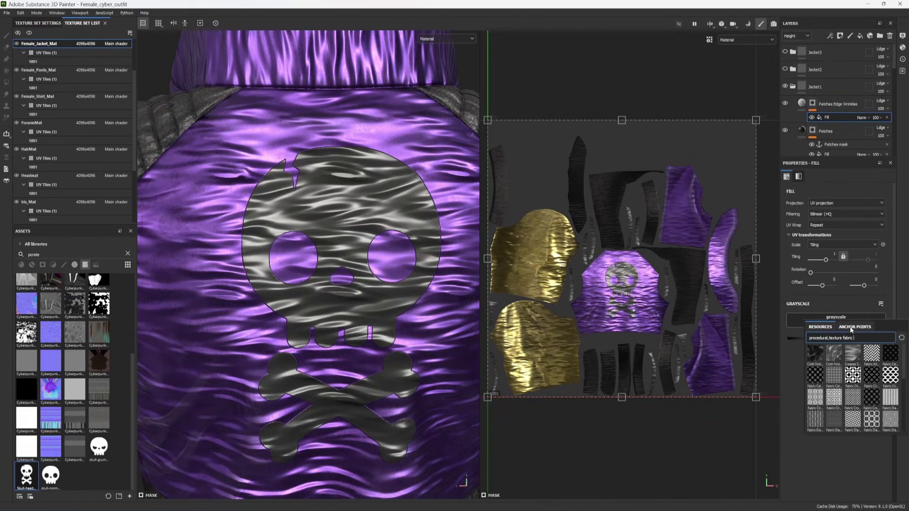
pyautogui.click(851, 327)
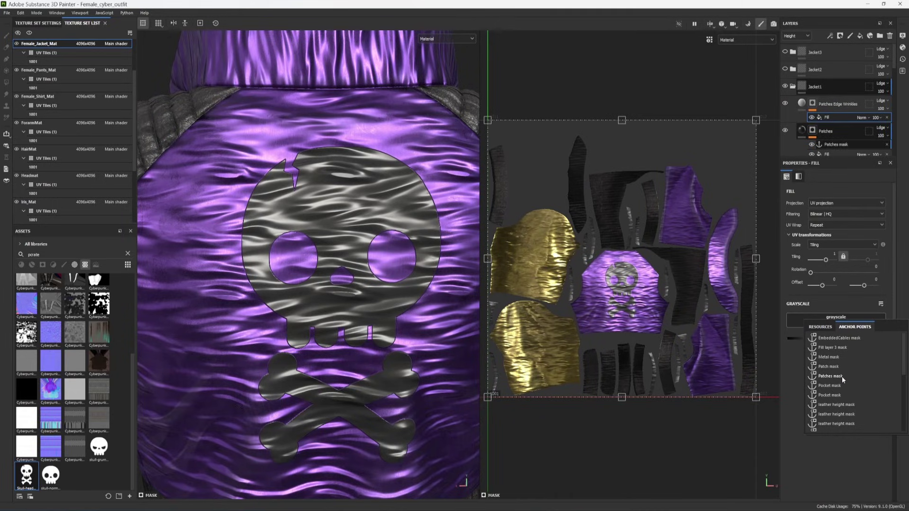
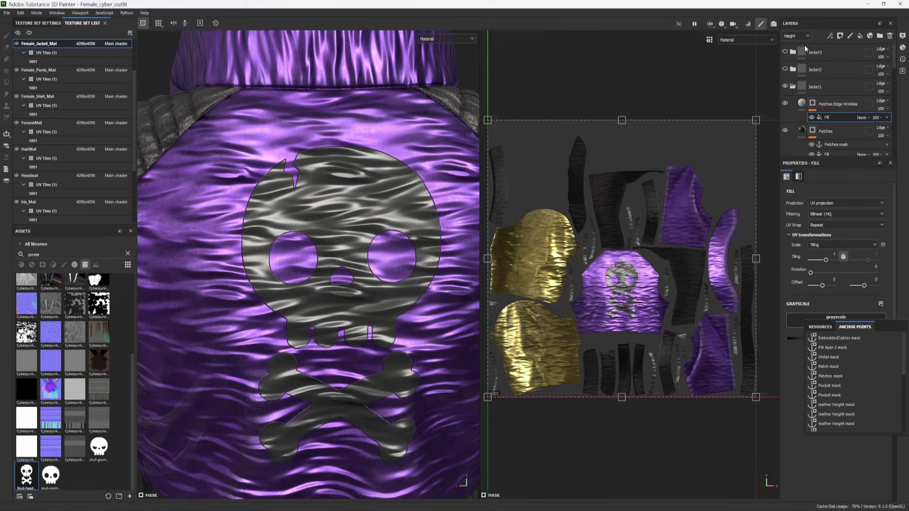
pyautogui.click(832, 377)
# Add a Highpass filter above the fill in the Patches Edge Wrinkles mask.
pyautogui.click(823, 107)
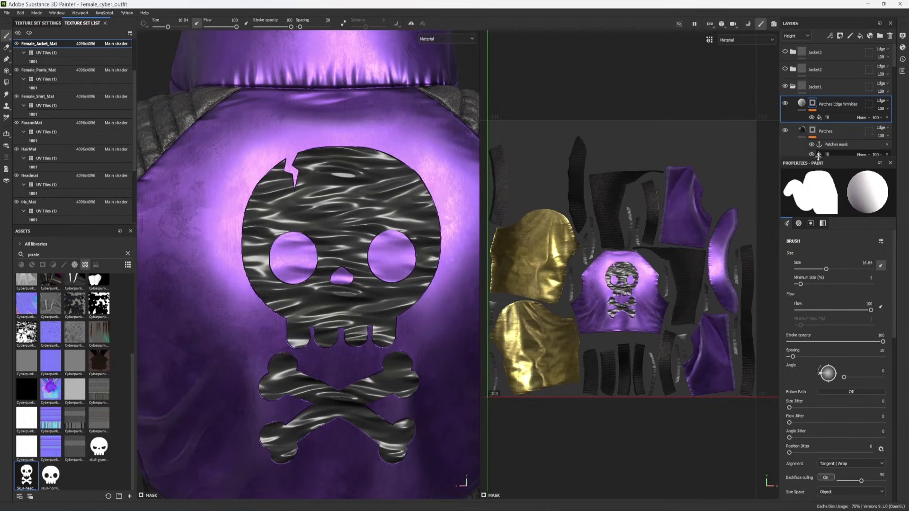
pyautogui.click(828, 118)
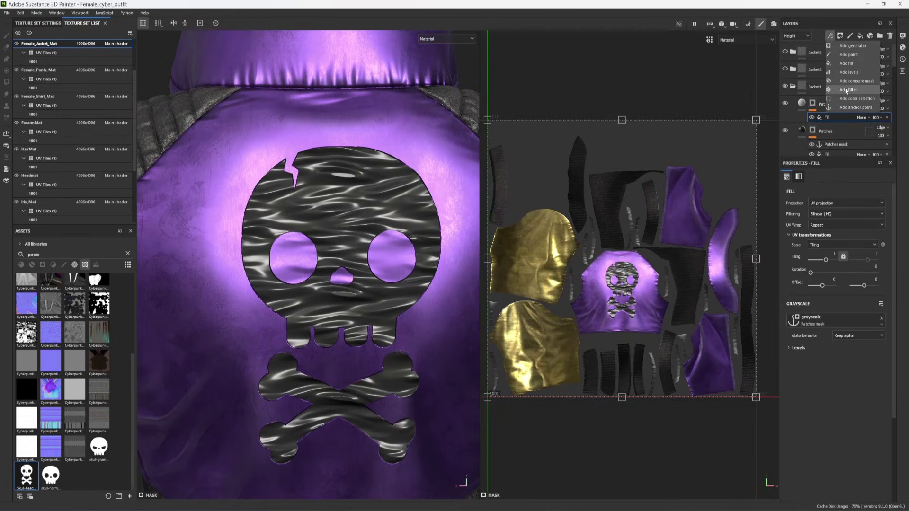
pyautogui.click(846, 90)
pyautogui.click(837, 194)
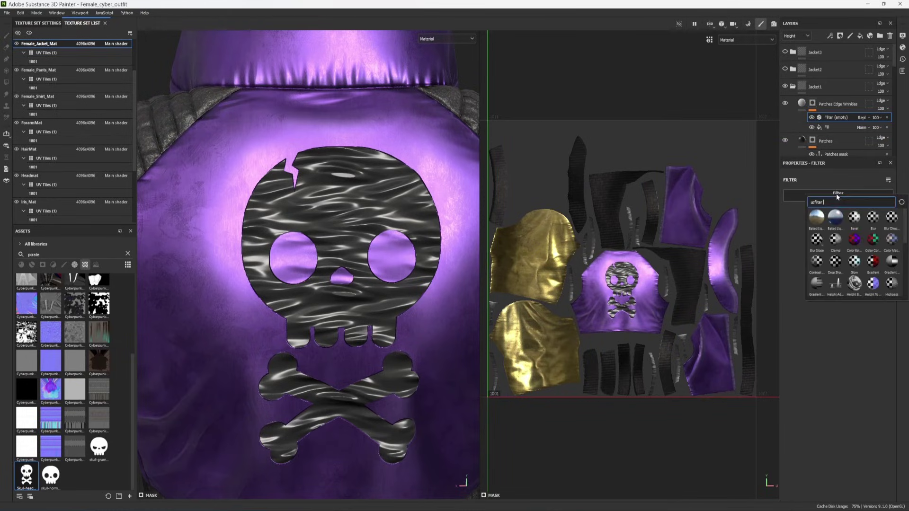
pyautogui.click(891, 284)
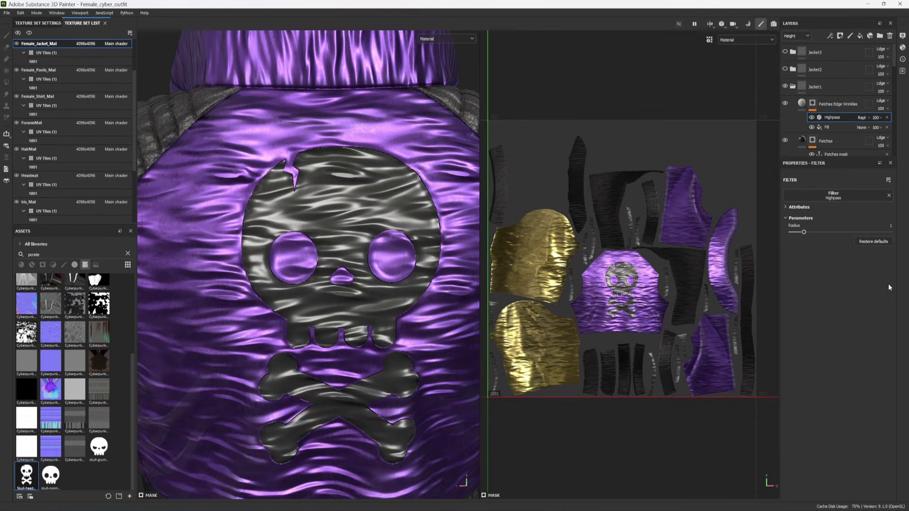
# Isolate the mask view, add inverted Levels with the input white point at 0.483, and return to the material view.
pyautogui.keyDown('alt'); pyautogui.click(812, 103); pyautogui.keyUp('alt')
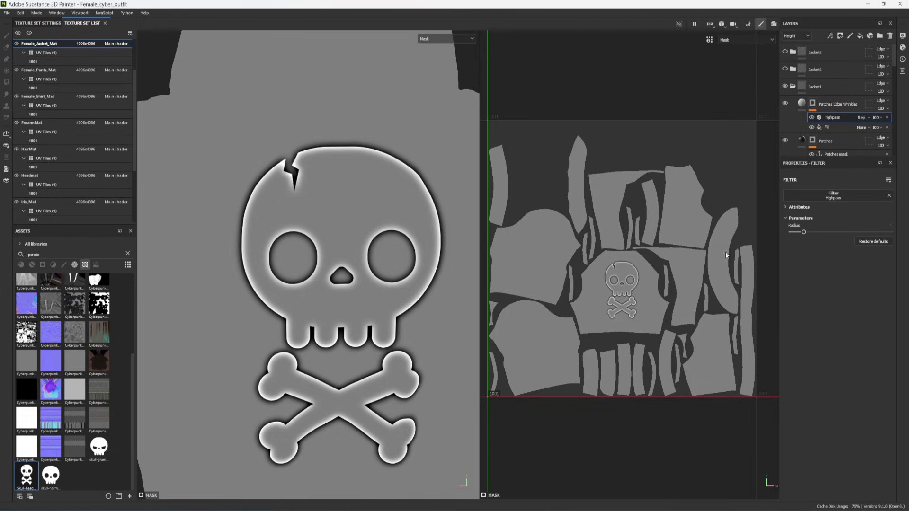
pyautogui.click(831, 36)
pyautogui.click(840, 72)
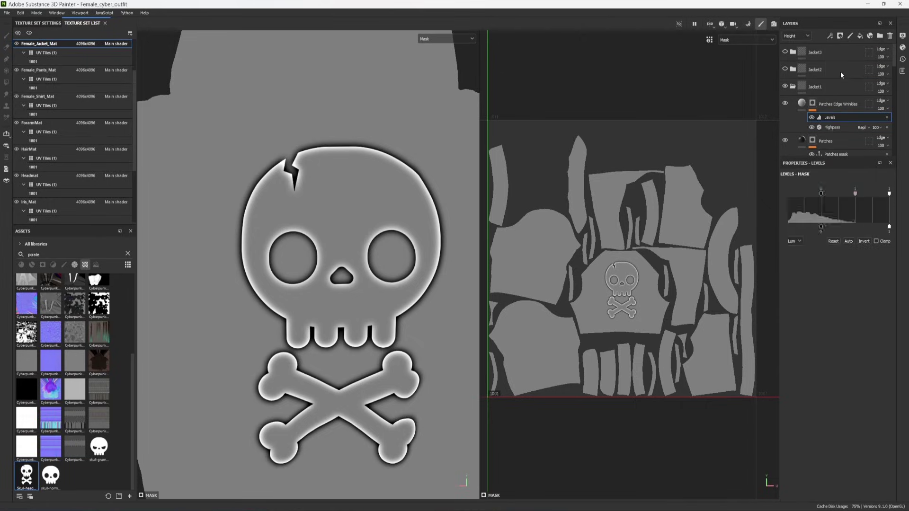
pyautogui.click(864, 241)
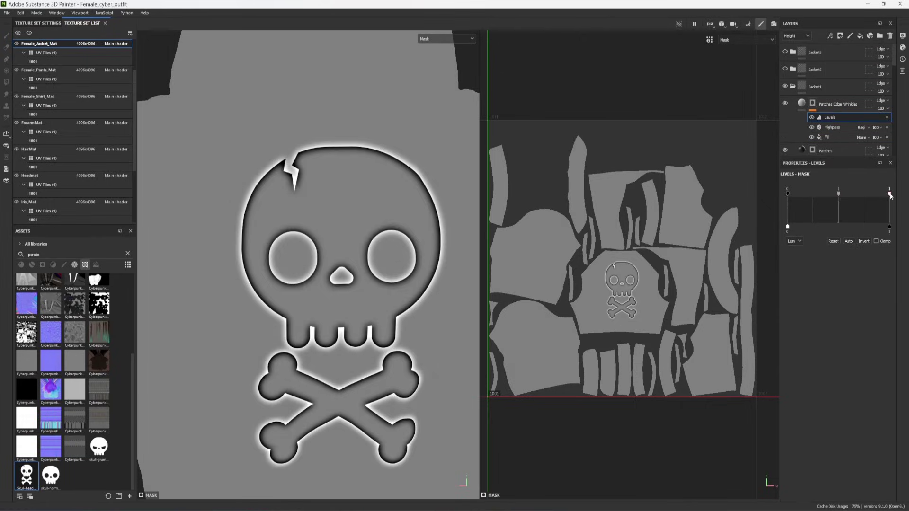
pyautogui.moveTo(890, 194); pyautogui.dragTo(838, 200)
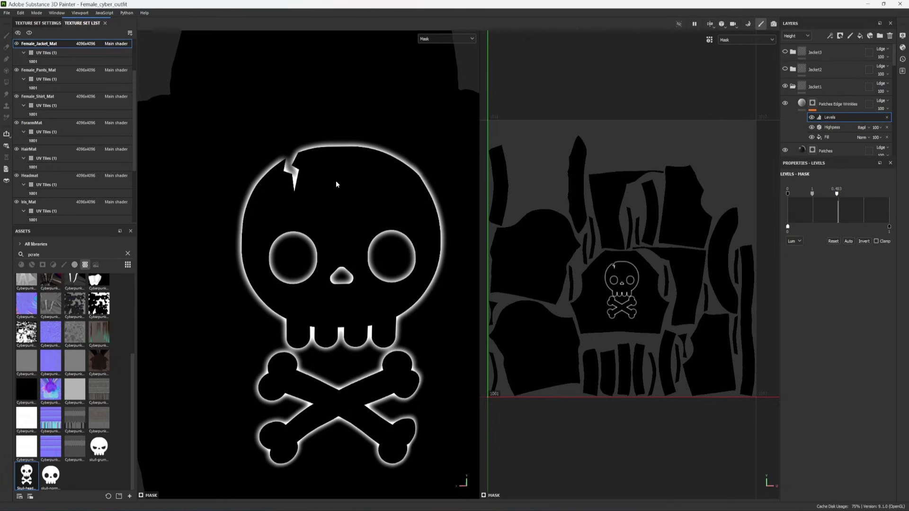
pyautogui.press('m')
pyautogui.moveTo(274, 286)
pyautogui.keyDown('alt'); pyautogui.mouseDown()
pyautogui.moveTo(322, 284)
pyautogui.moveTo(271, 292)
pyautogui.mouseUp(); pyautogui.keyUp('alt')
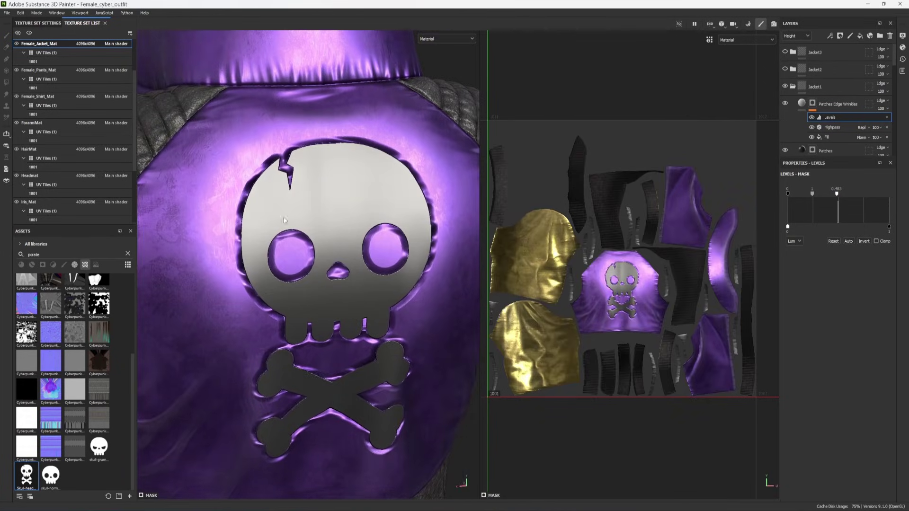
# Add a Blur filter above the Levels in the Patches Edge Wrinkles mask.
pyautogui.click(830, 37)
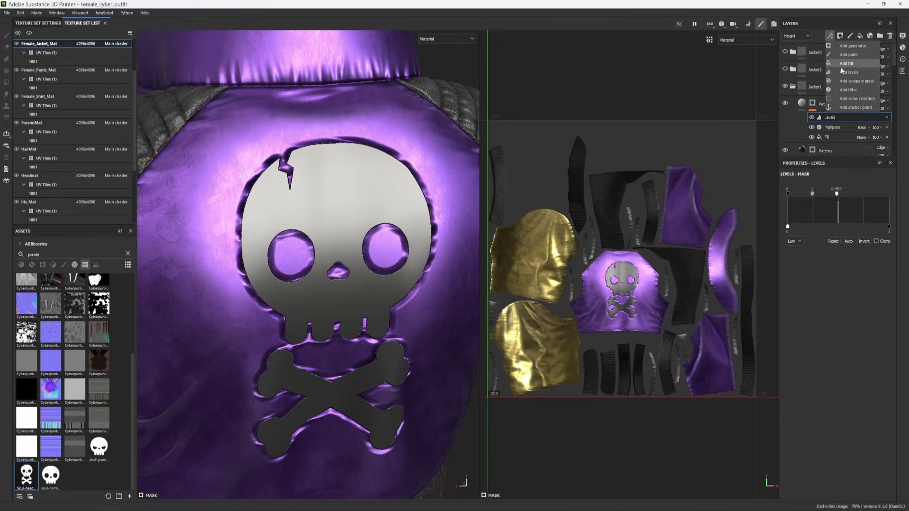
pyautogui.click(849, 90)
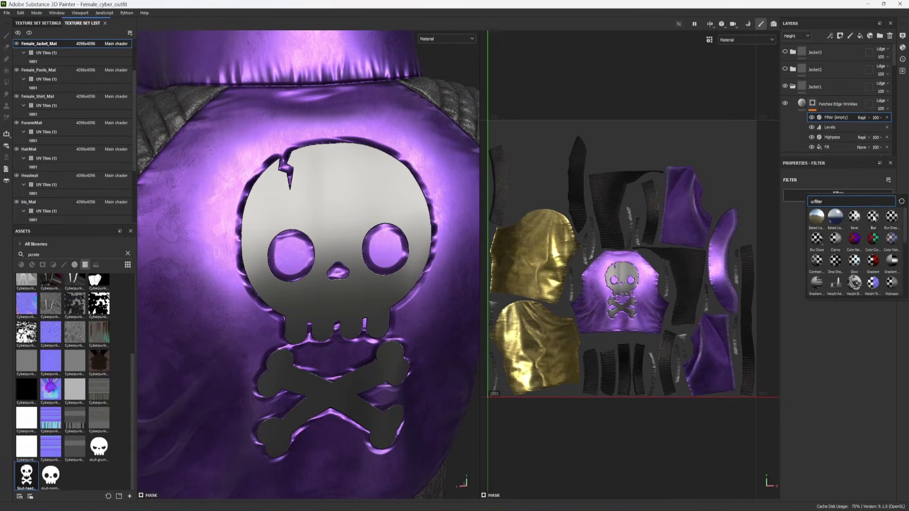
pyautogui.click(874, 216)
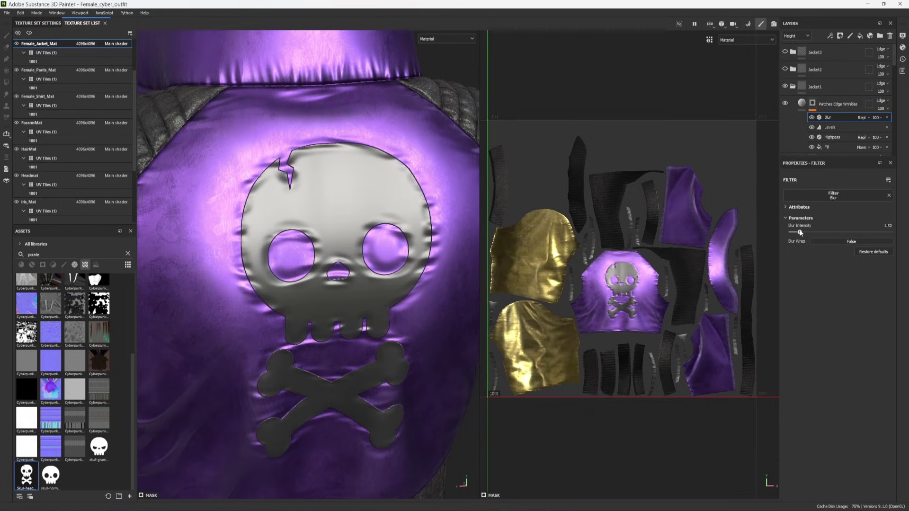
# Set the Blur intensity to about 1.3 and the Highpass radius to 3.18 in the Patches Edge Wrinkles mask.
pyautogui.moveTo(795, 233); pyautogui.dragTo(799, 232)
pyautogui.moveTo(398, 211)
pyautogui.keyDown('alt'); pyautogui.mouseDown()
pyautogui.moveTo(408, 212)
pyautogui.moveTo(400, 232)
pyautogui.moveTo(406, 207)
pyautogui.mouseUp(); pyautogui.keyUp('alt')
pyautogui.moveTo(410, 138)
pyautogui.keyDown('alt'); pyautogui.mouseDown()
pyautogui.moveTo(406, 128)
pyautogui.moveTo(426, 161)
pyautogui.moveTo(425, 138)
pyautogui.mouseUp(); pyautogui.keyUp('alt')
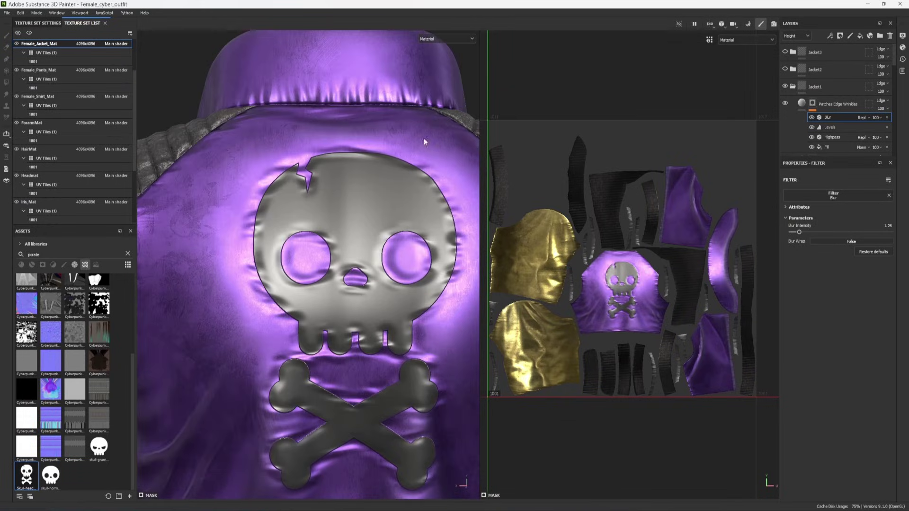
pyautogui.click(834, 138)
pyautogui.moveTo(805, 232)
pyautogui.mouseDown()
pyautogui.moveTo(843, 231)
pyautogui.moveTo(802, 231)
pyautogui.moveTo(840, 231)
pyautogui.moveTo(831, 232)
pyautogui.mouseUp()
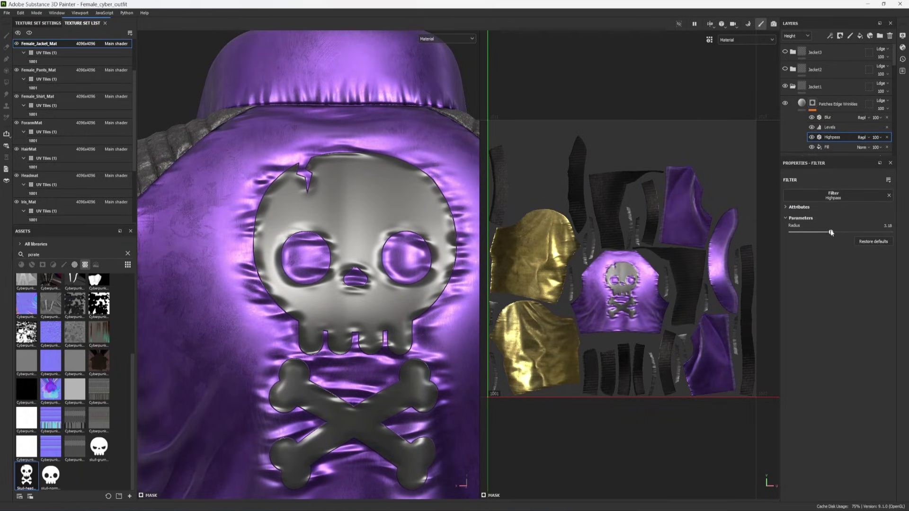
pyautogui.keyDown('alt'); pyautogui.moveTo(366, 213); pyautogui.dragTo(332, 212); pyautogui.keyUp('alt')
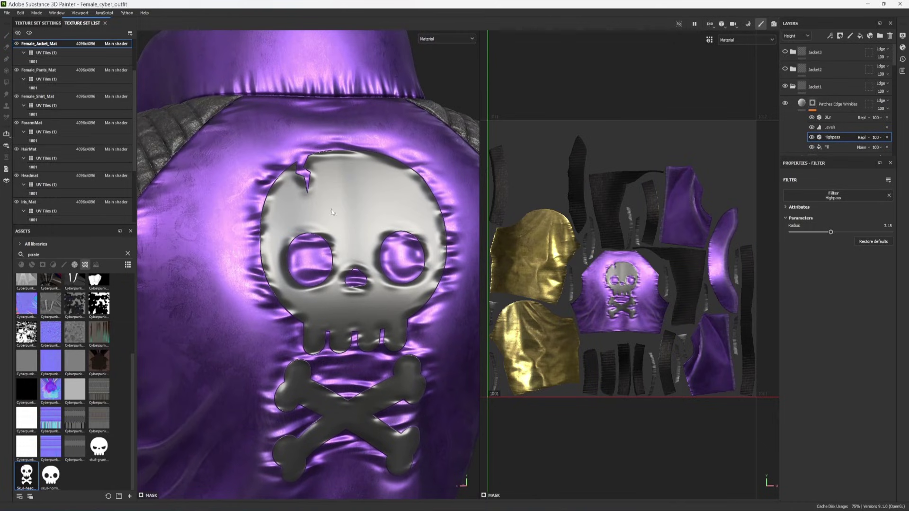
# Add Levels to the Patches Edge Wrinkles fill content, affecting the Height channel, and narrow the output range.
pyautogui.click(815, 105)
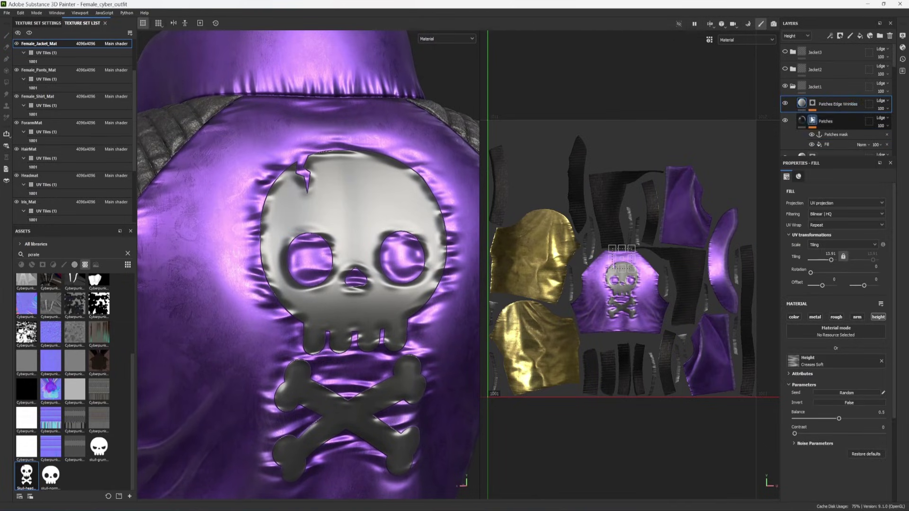
pyautogui.click(830, 36)
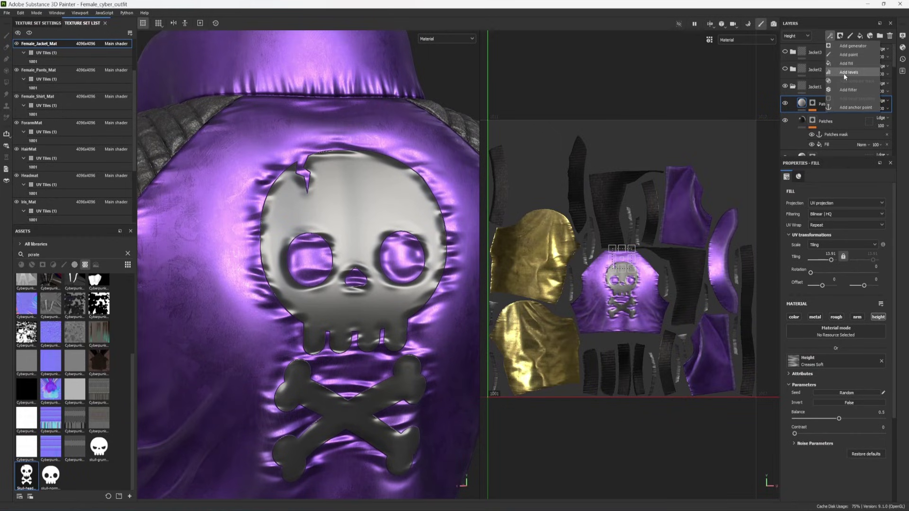
pyautogui.click(845, 73)
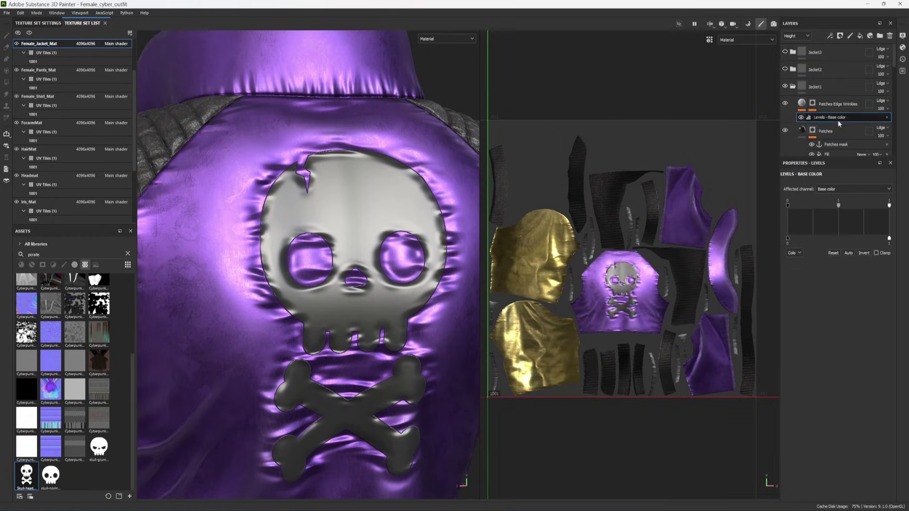
pyautogui.click(824, 189)
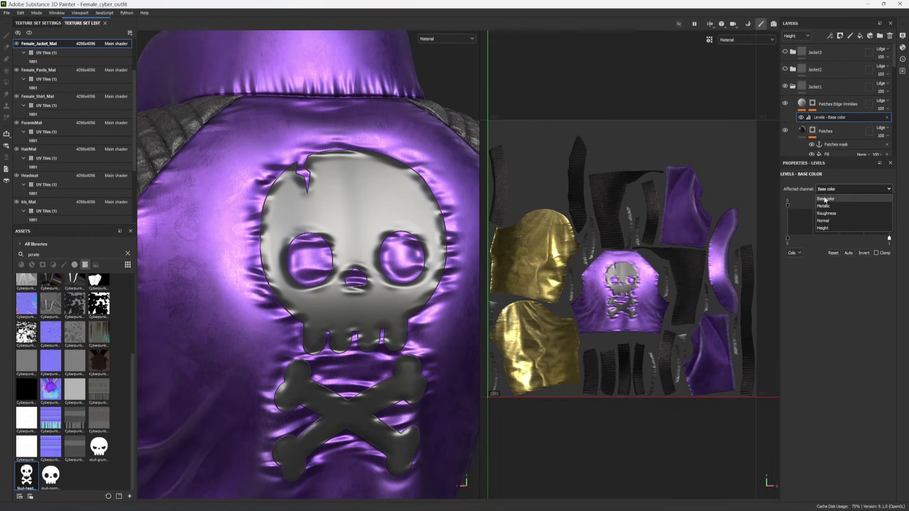
pyautogui.click(826, 227)
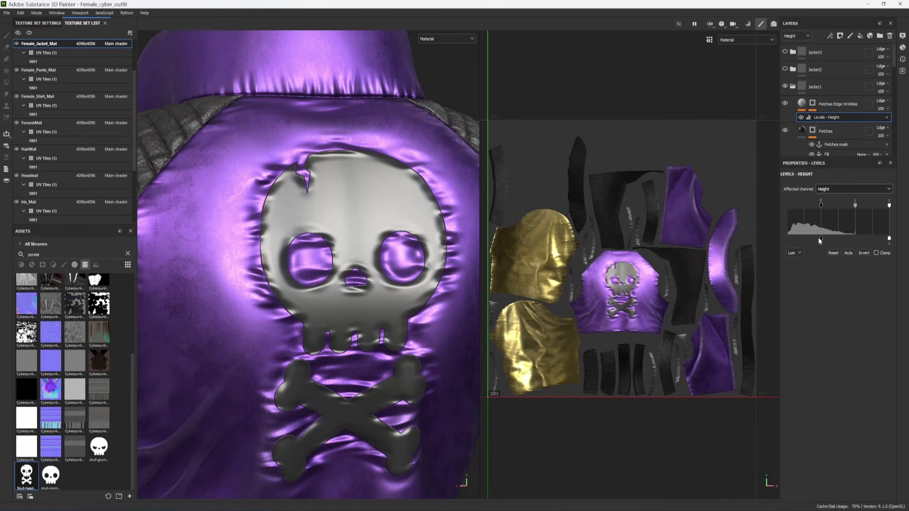
pyautogui.moveTo(825, 239)
pyautogui.mouseDown()
pyautogui.moveTo(837, 239)
pyautogui.moveTo(820, 239)
pyautogui.mouseUp()
pyautogui.moveTo(889, 238); pyautogui.dragTo(833, 238)
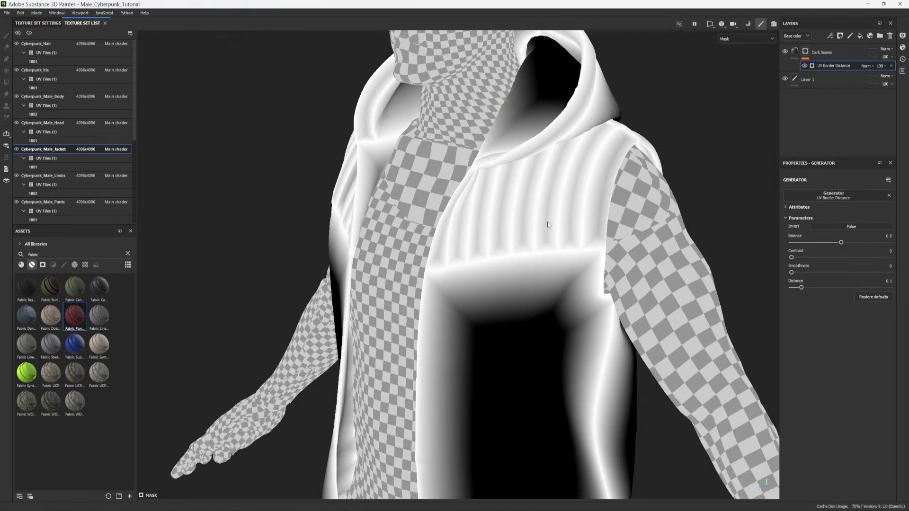
# Set the UV Border Distance balance to 0.02 in the male jacket's Dark Seams mask and return to the material view.
pyautogui.moveTo(841, 244); pyautogui.dragTo(793, 242)
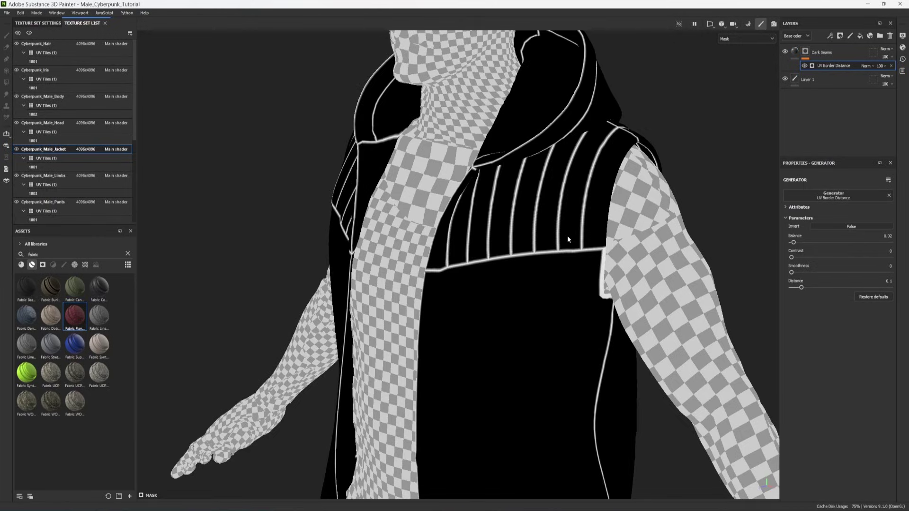
pyautogui.press('m')
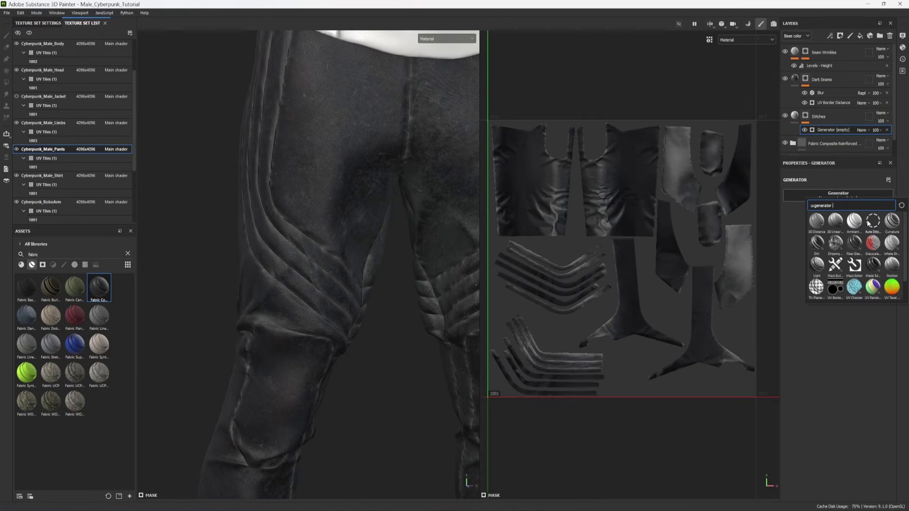
# Assign the Auto Stitcher generator to the Stitches mask on the male character's pants.
pyautogui.click(871, 221)
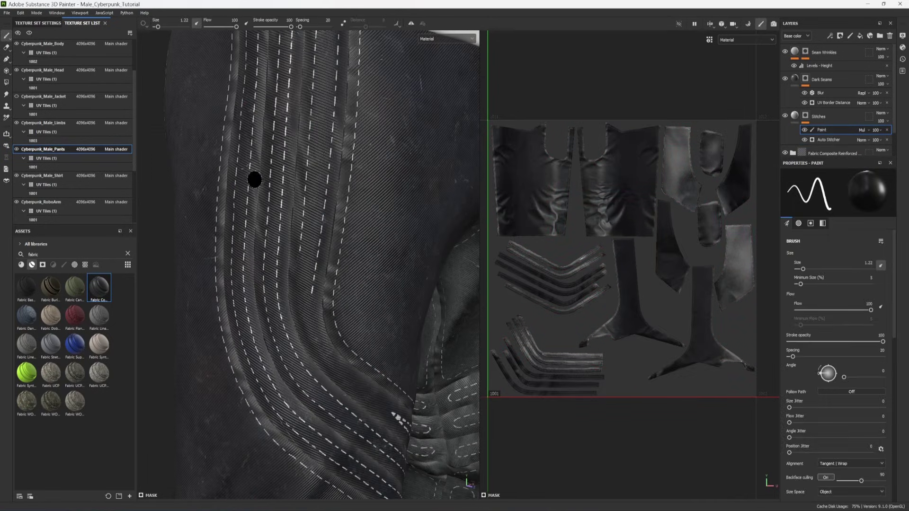
pyautogui.click(842, 176)
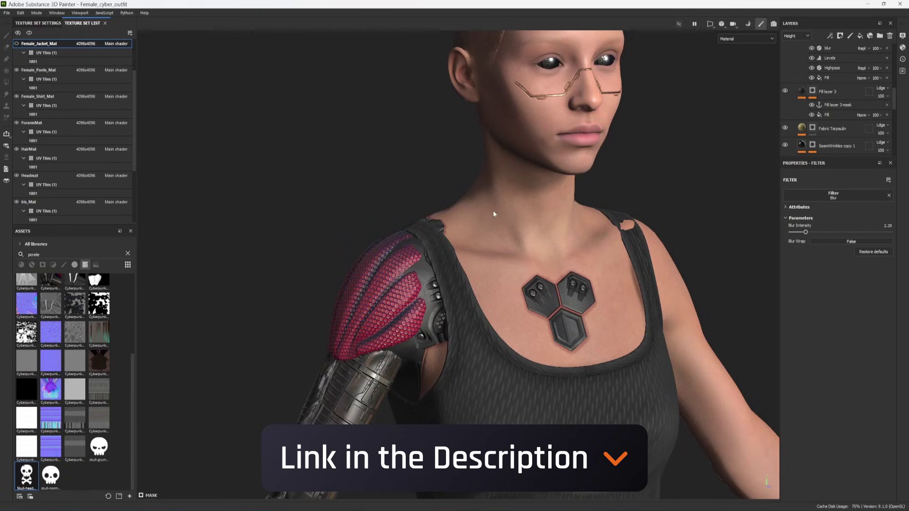
# Examine the female character's hexagonal chest implants, the surrounding skin and the robotic shoulder from several angles.
pyautogui.moveTo(493, 211); pyautogui.dragTo(456, 278, button='middle')
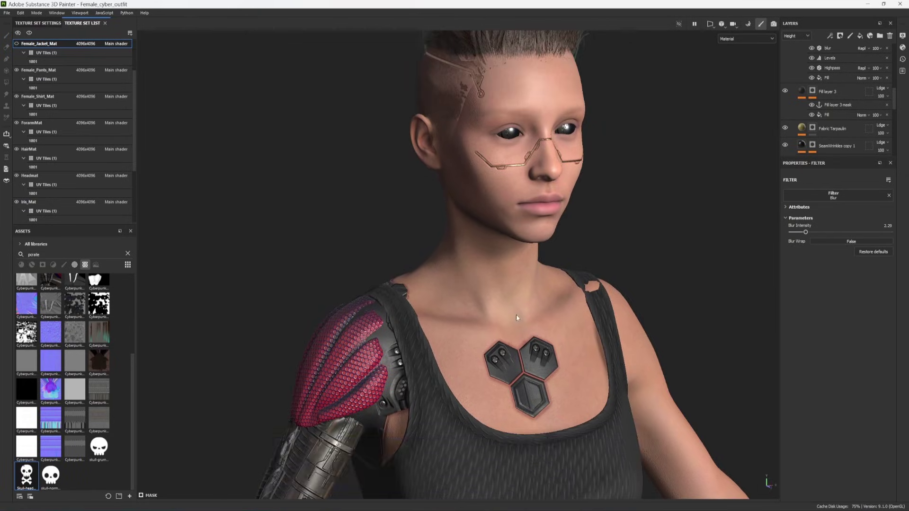
pyautogui.keyDown('alt'); pyautogui.moveTo(556, 324); pyautogui.dragTo(544, 338); pyautogui.keyUp('alt')
pyautogui.keyDown('alt'); pyautogui.moveTo(544, 338); pyautogui.dragTo(521, 258, button='middle'); pyautogui.keyUp('alt')
pyautogui.scroll(2, 526, 254)
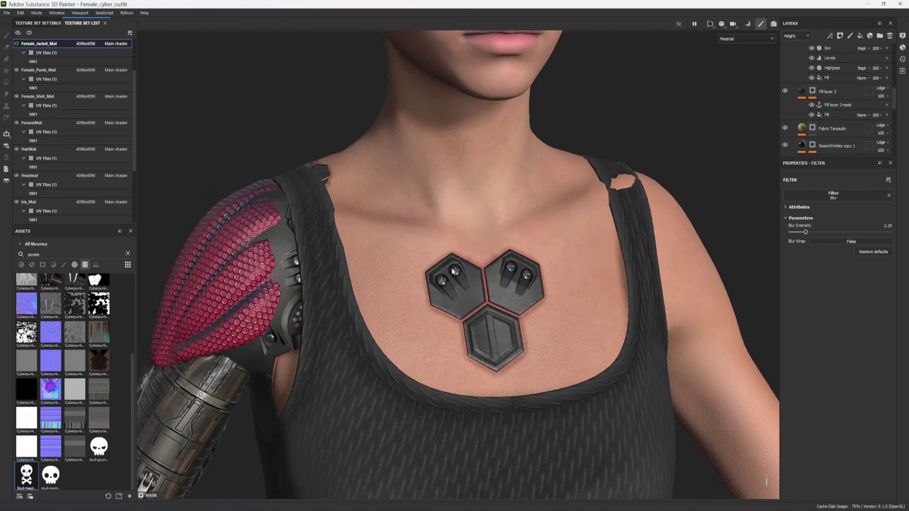
pyautogui.keyDown('alt'); pyautogui.moveTo(526, 253); pyautogui.dragTo(476, 282); pyautogui.keyUp('alt')
pyautogui.scroll(2, 530, 268)
pyautogui.keyDown('alt'); pyautogui.moveTo(428, 288); pyautogui.dragTo(494, 279, button='middle'); pyautogui.keyUp('alt')
pyautogui.keyDown('alt'); pyautogui.moveTo(494, 282); pyautogui.dragTo(418, 287); pyautogui.keyUp('alt')
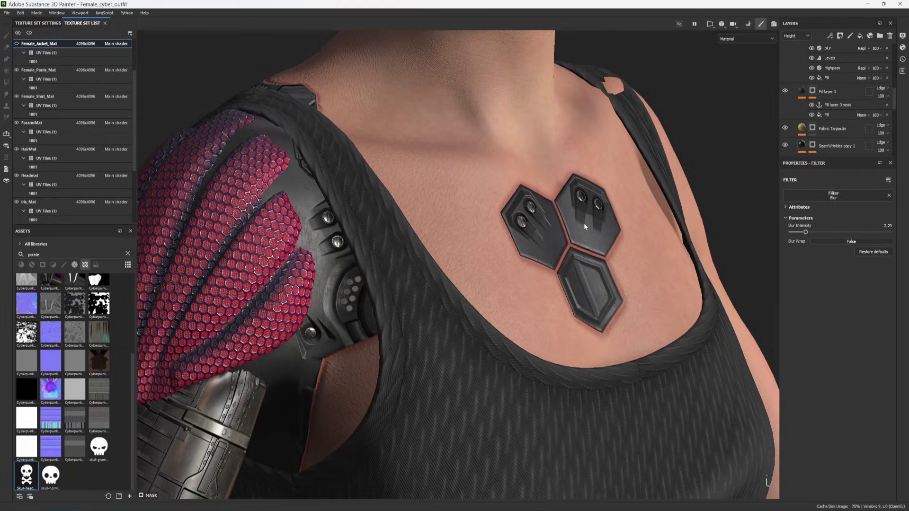
pyautogui.keyDown('alt'); pyautogui.moveTo(584, 226); pyautogui.dragTo(596, 194); pyautogui.keyUp('alt')
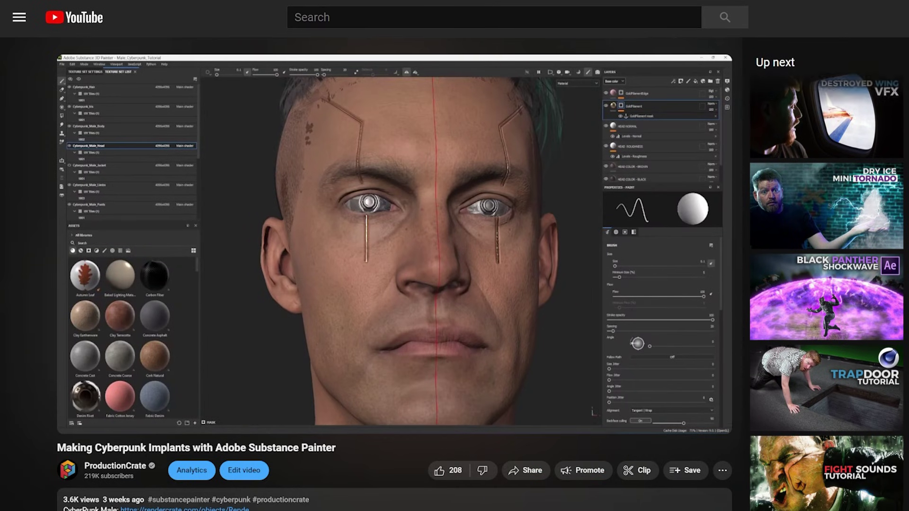